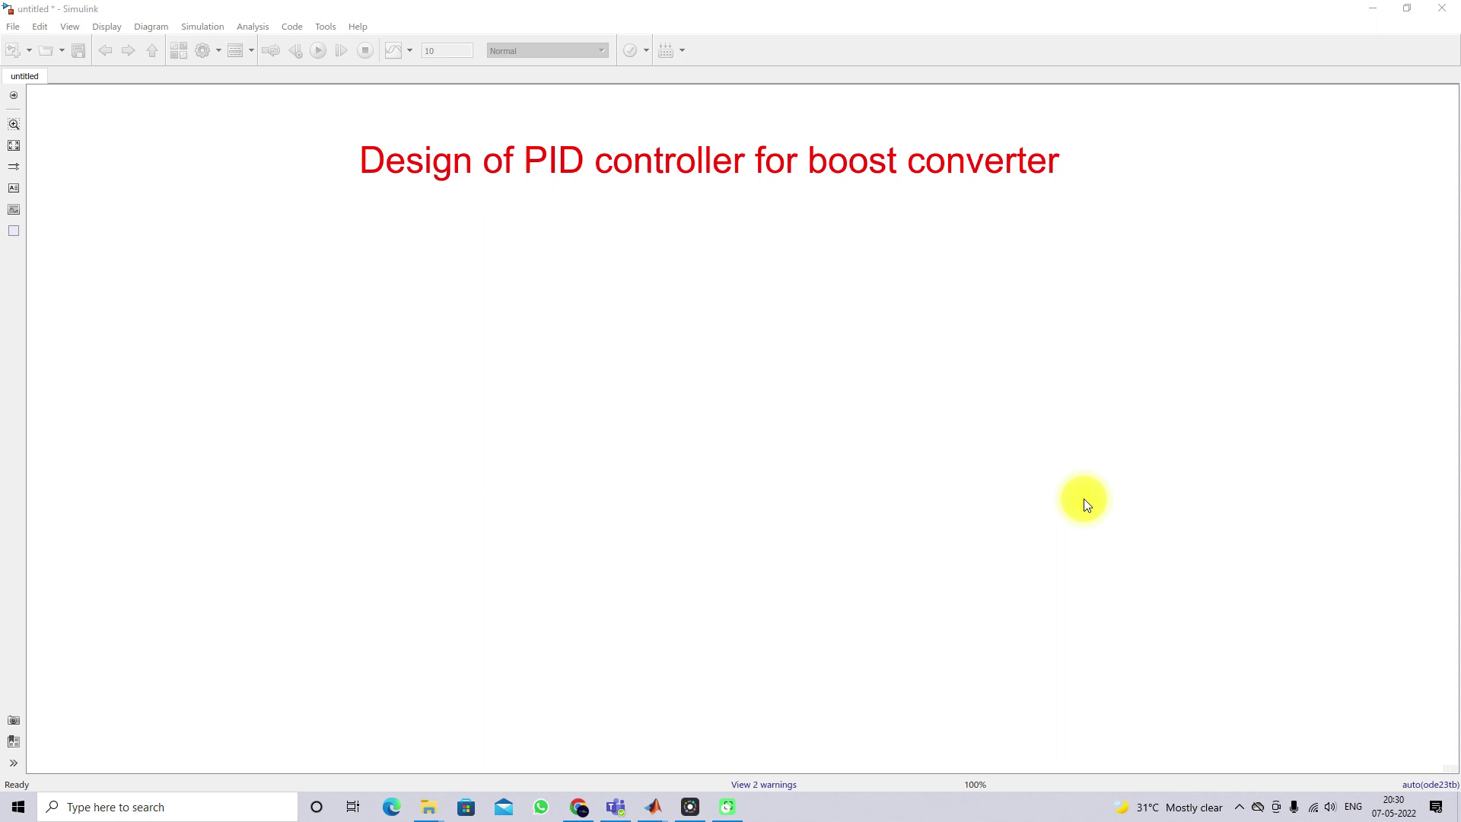
Step: Switch to MATLAB and examine the power, input voltage, switching frequency and output voltage definitions in Design_Boost.m
mouse_move(652, 806)
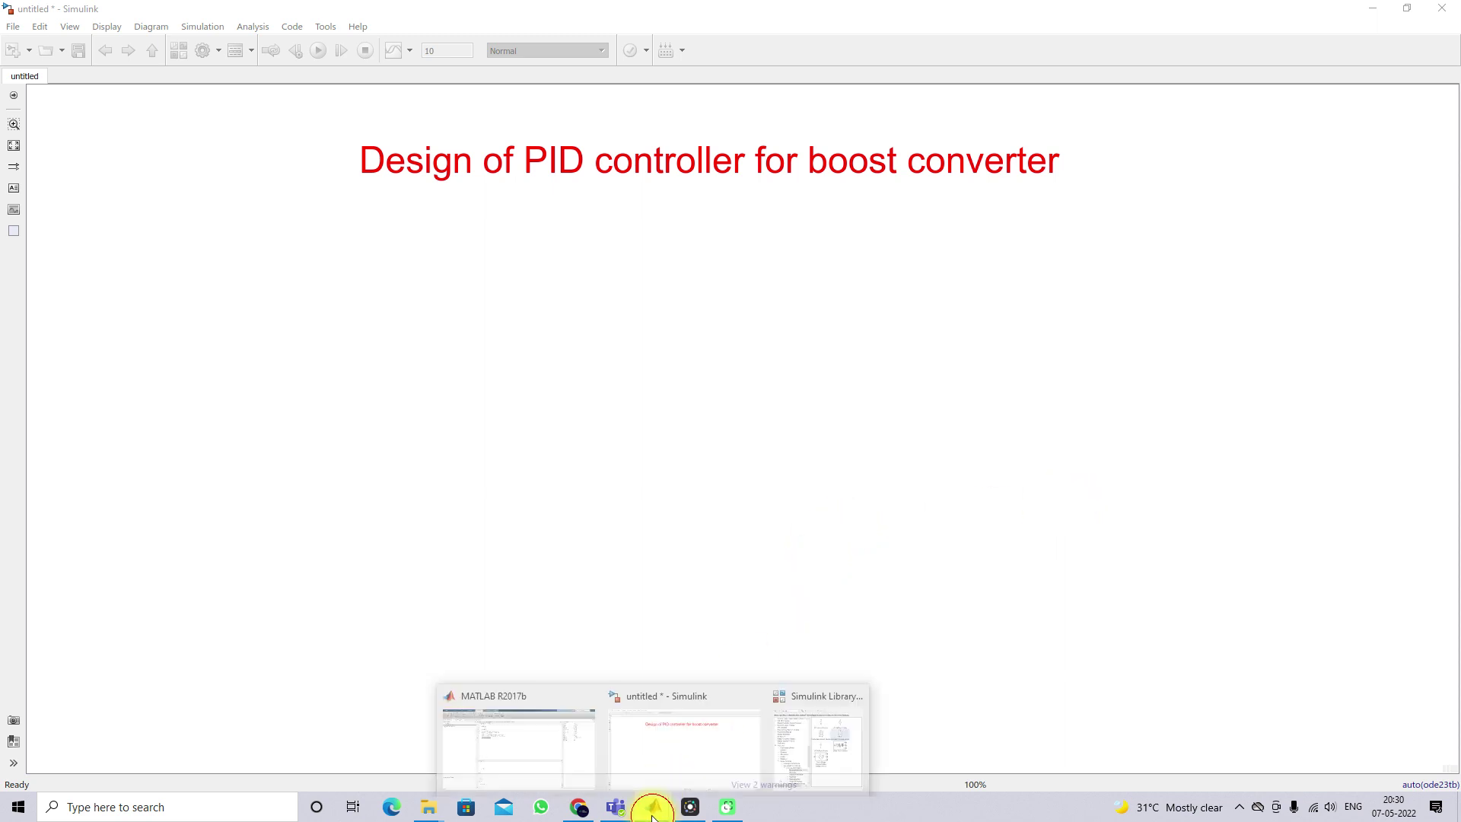
click(533, 766)
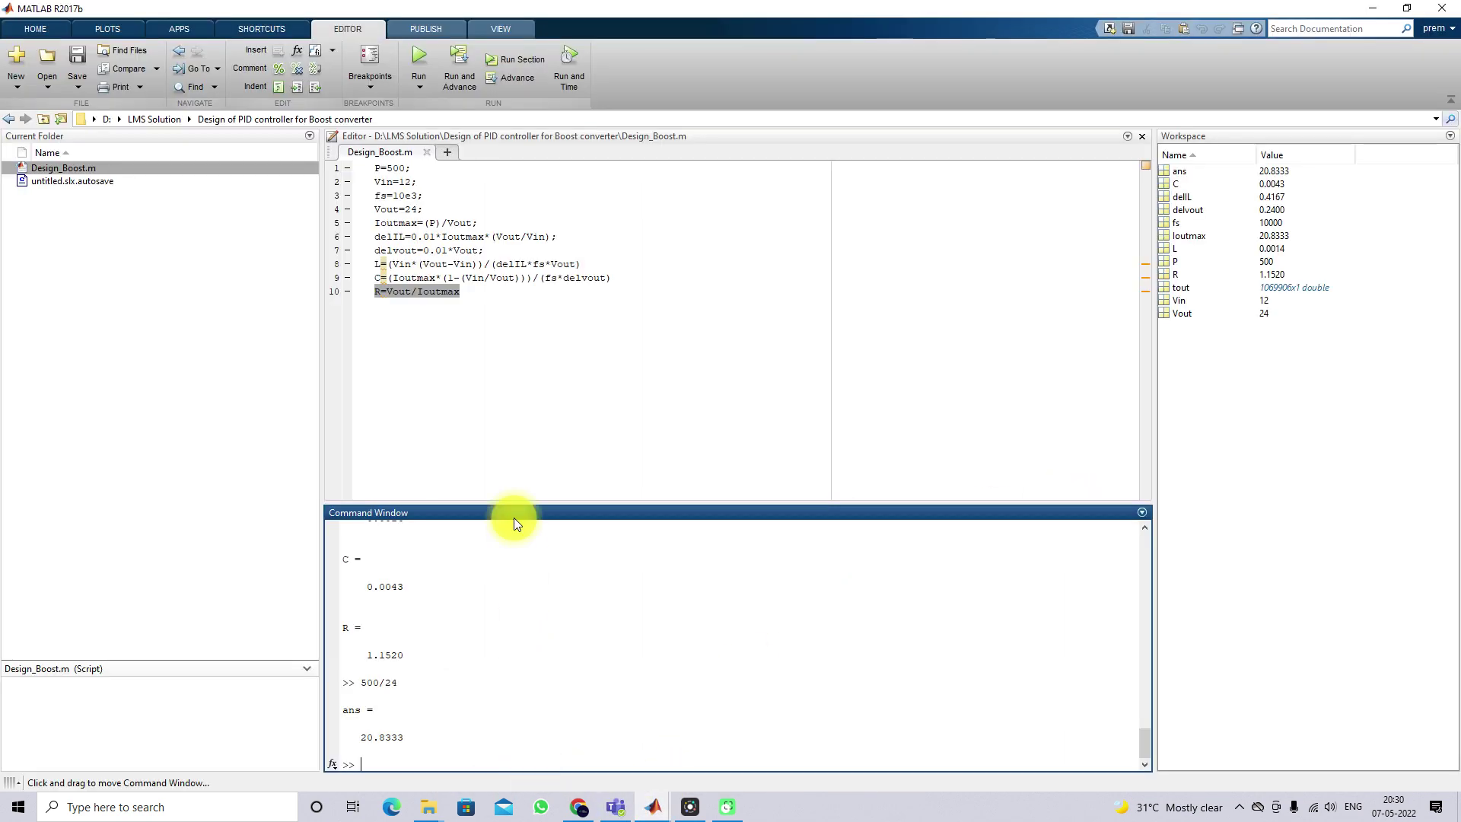
click(447, 337)
drag(374, 168, 414, 171)
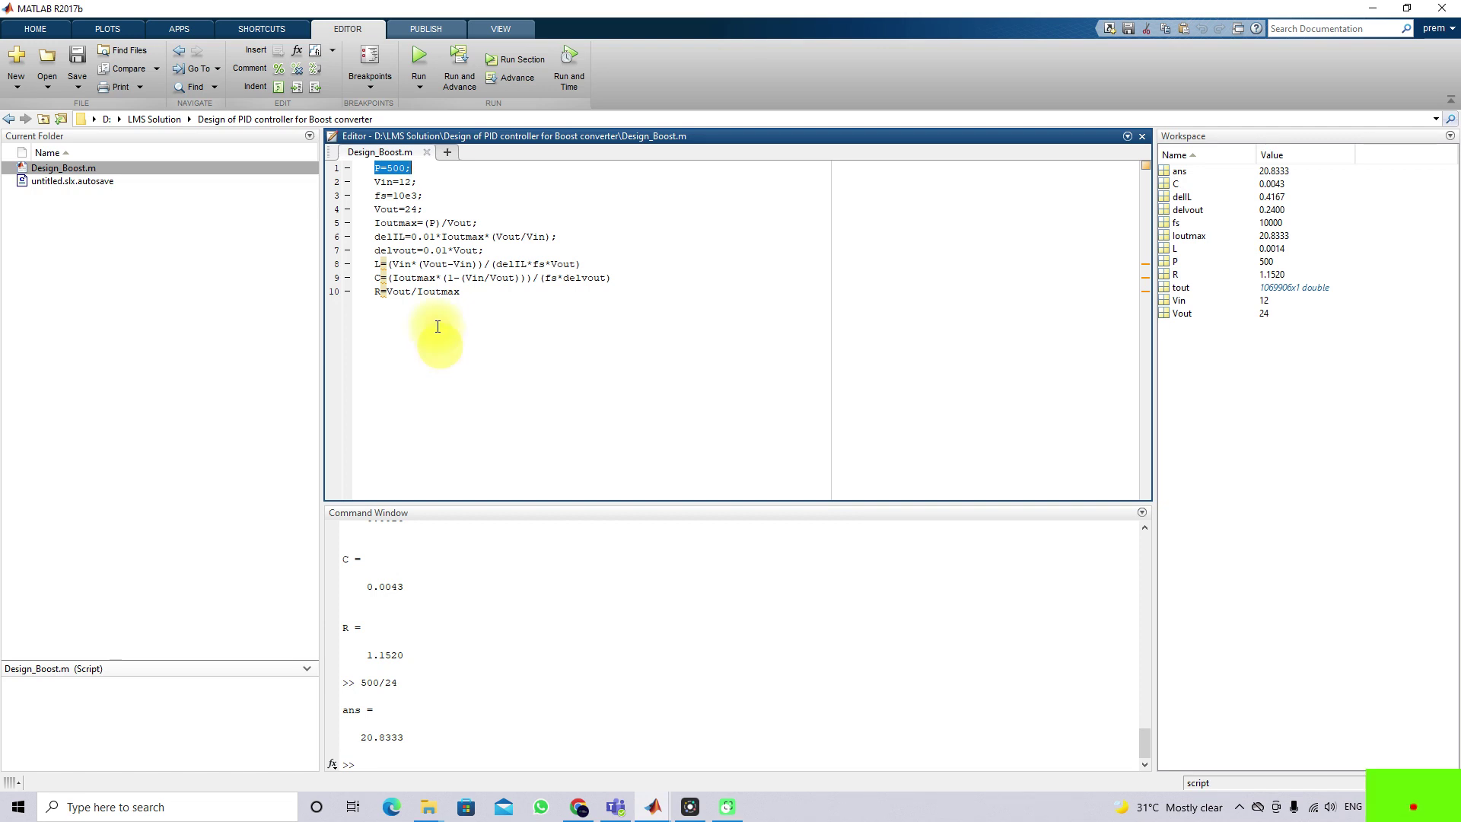
drag(371, 181, 417, 183)
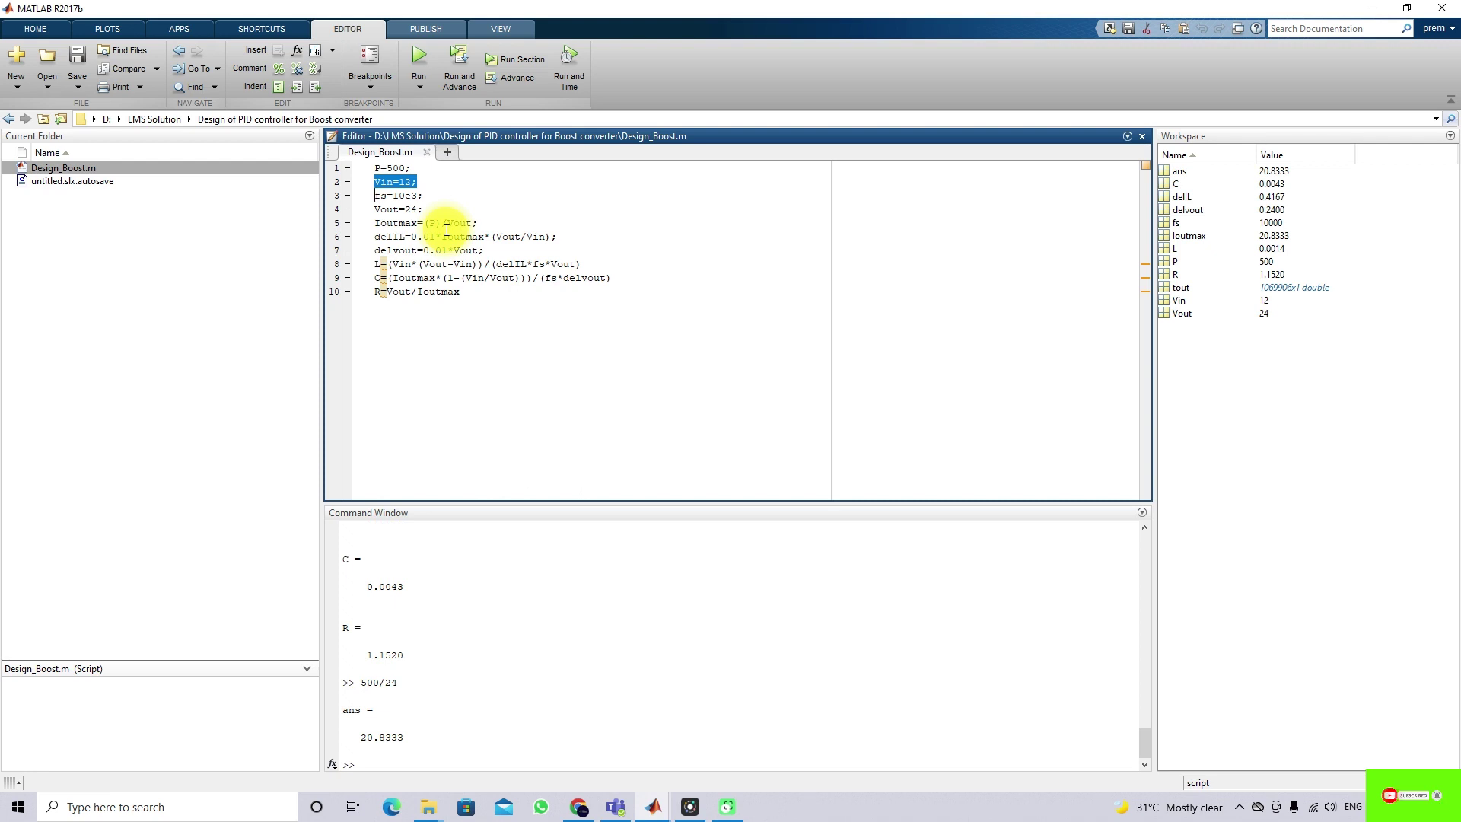
click(423, 198)
drag(424, 198, 374, 197)
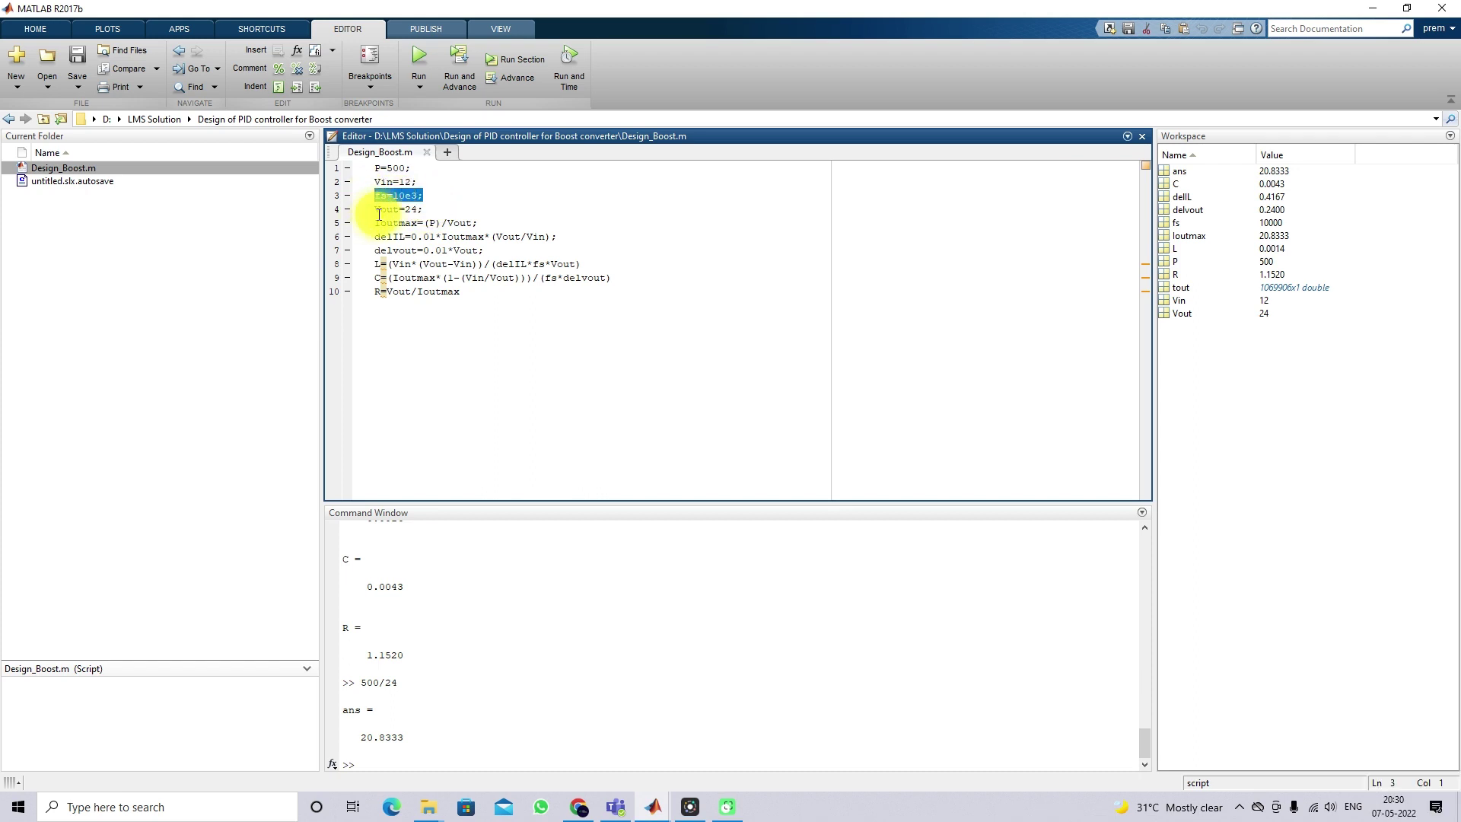
drag(375, 210, 423, 210)
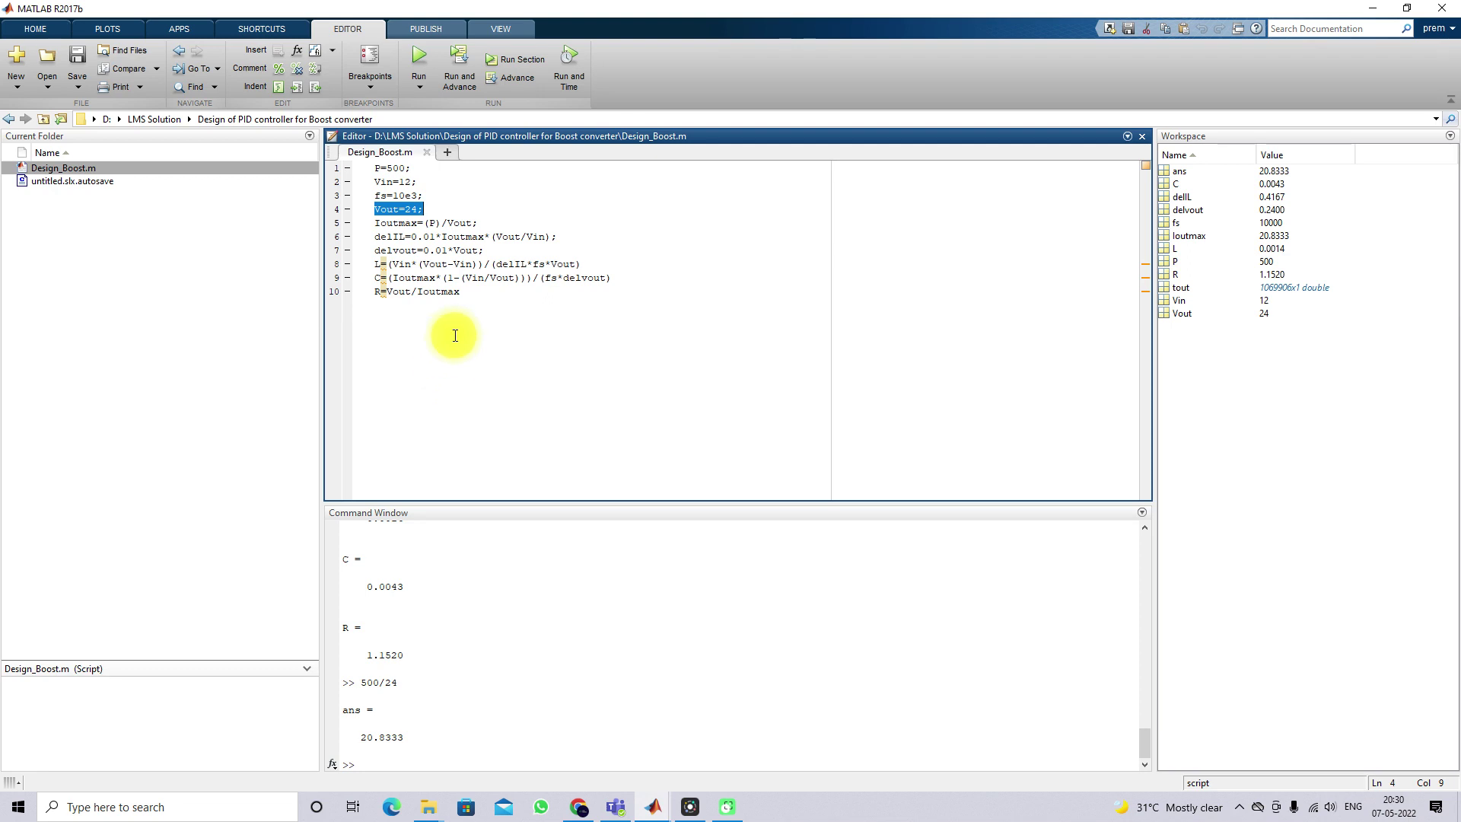
Step: Examine the script's formulas for maximum output current, current and voltage ripple, inductance and capacitance
triple_click(374, 225)
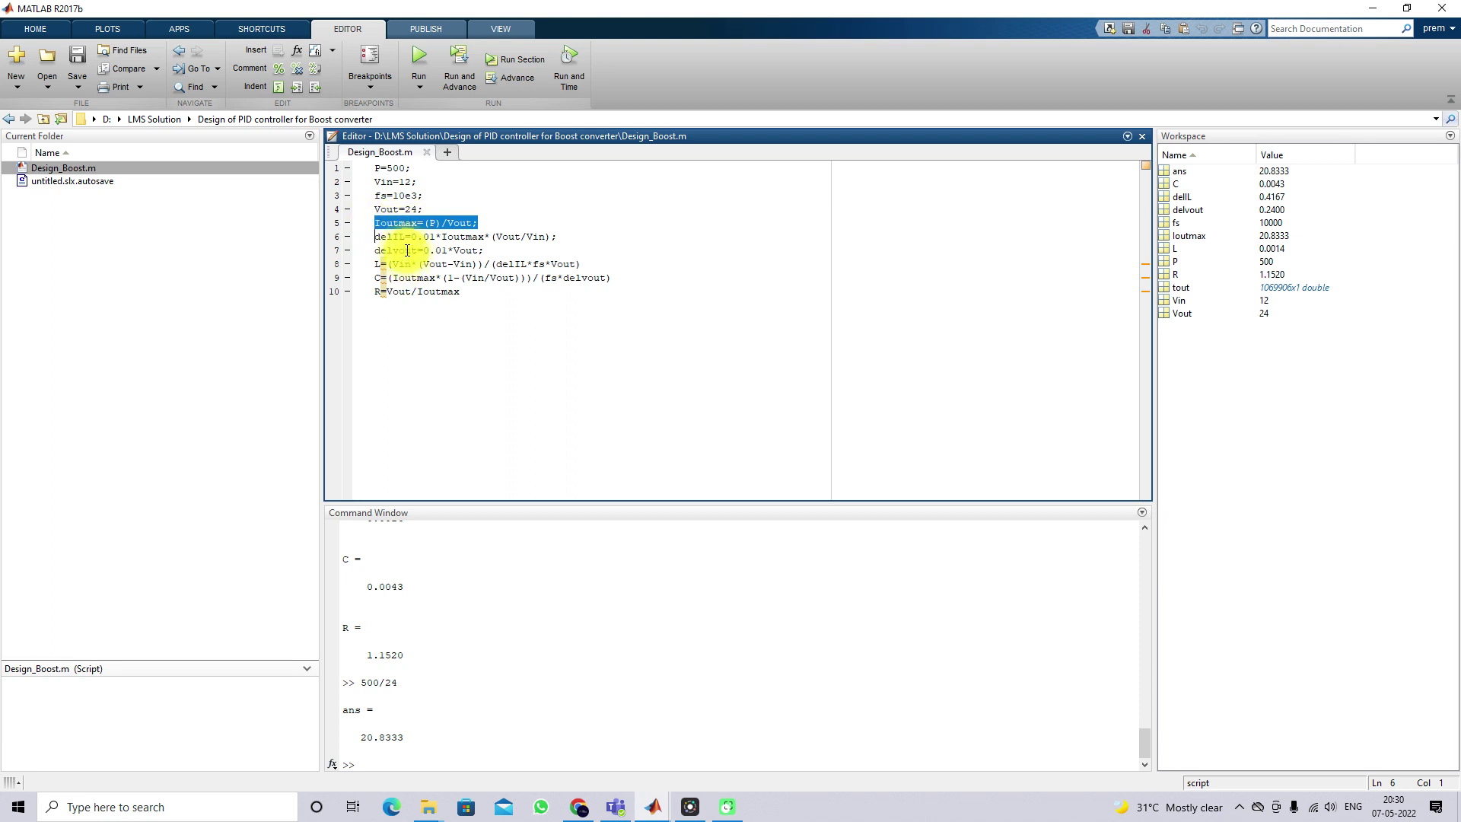
click(406, 250)
click(429, 223)
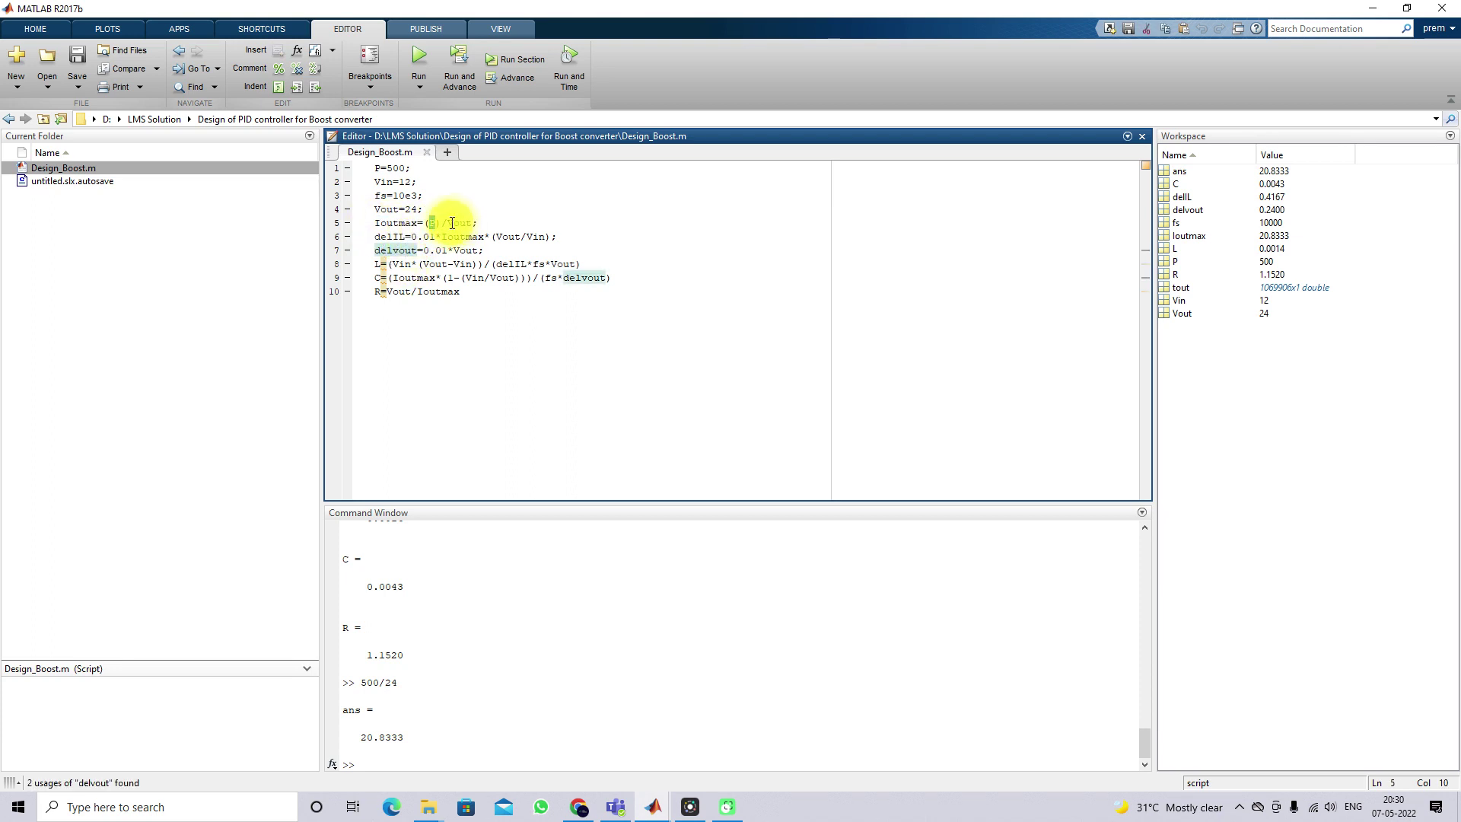
click(477, 277)
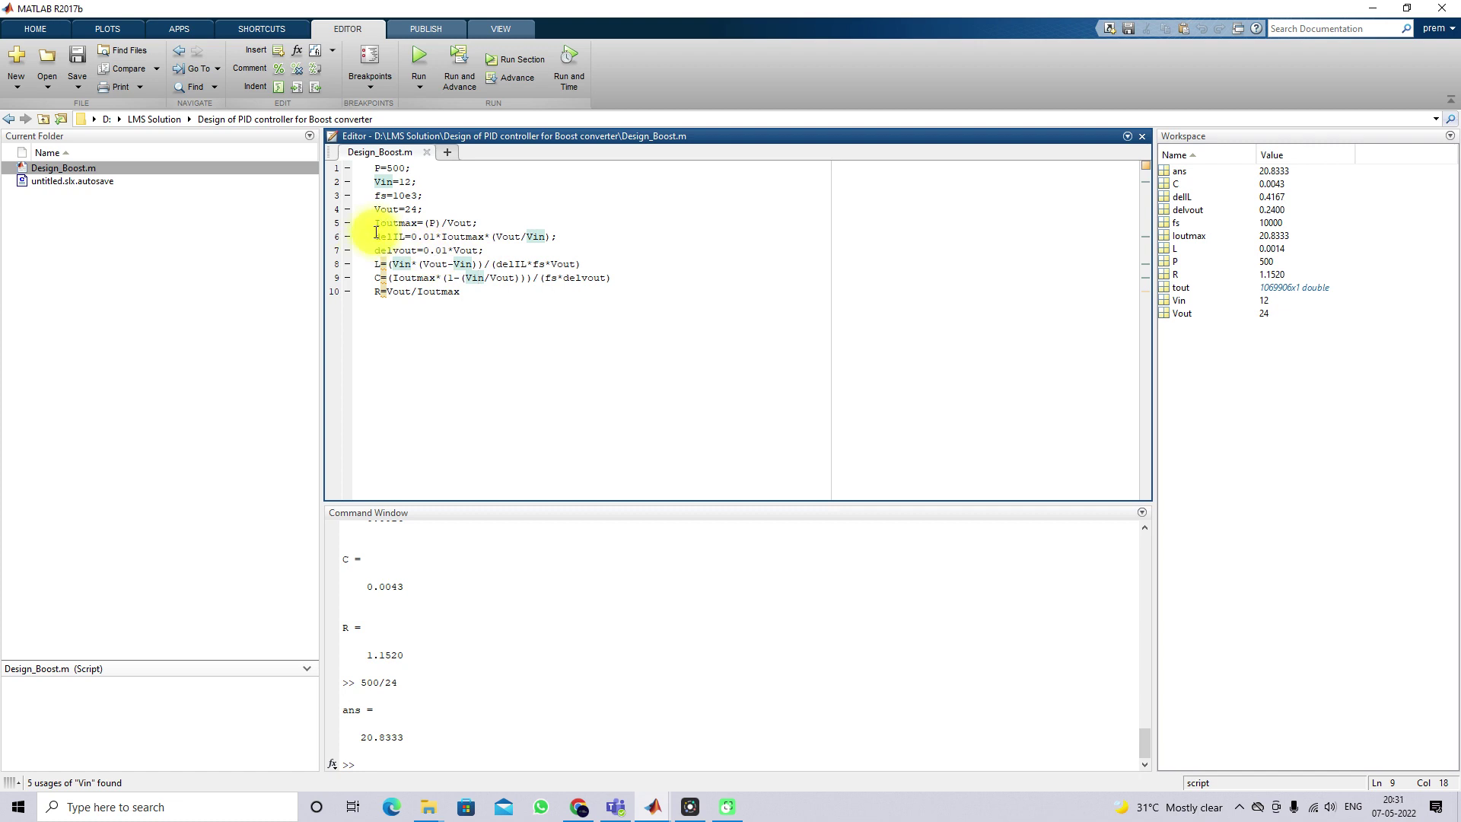
drag(375, 236, 484, 251)
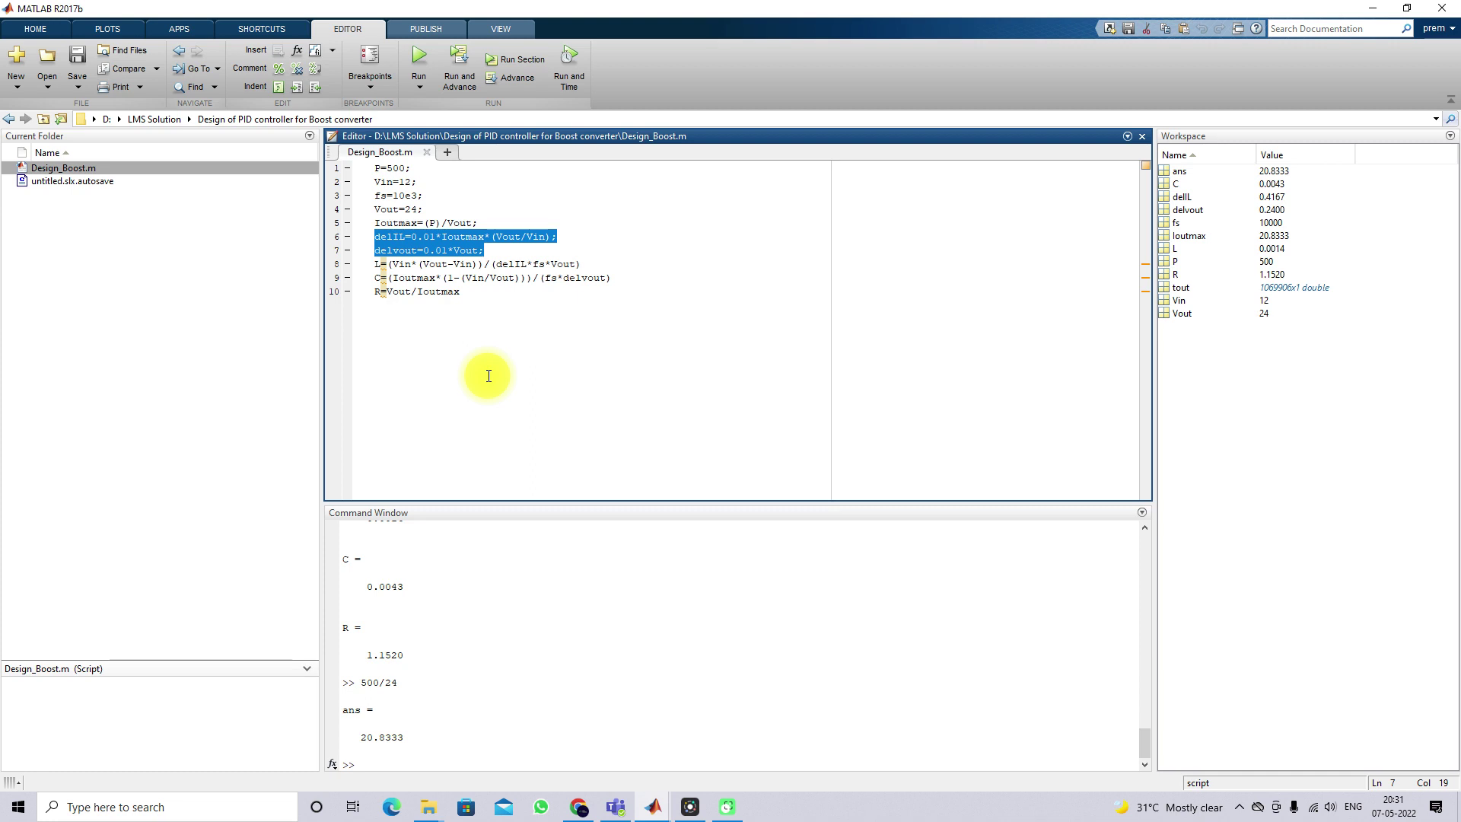
click(448, 291)
drag(374, 264, 600, 273)
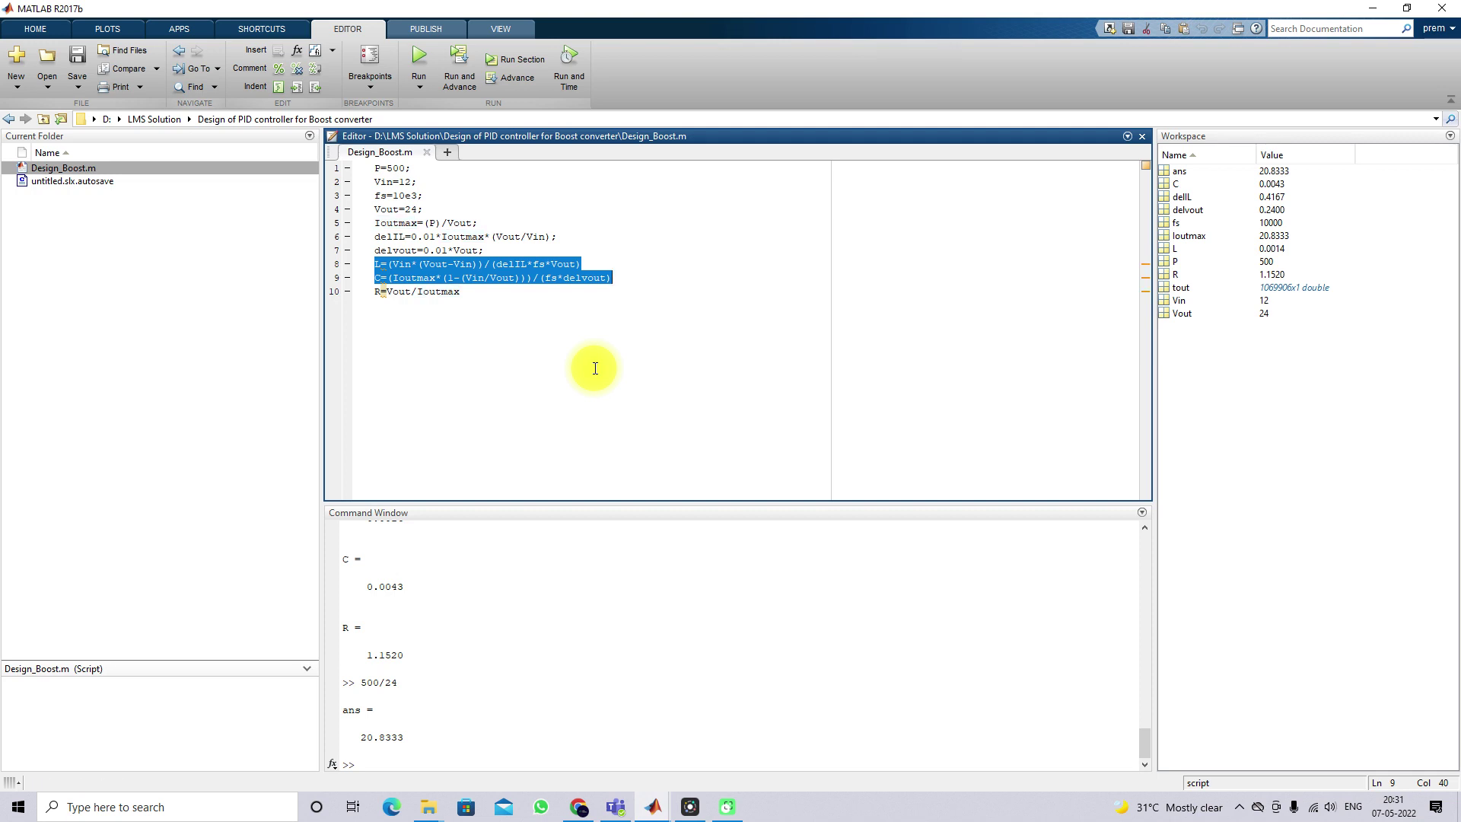
Step: Check the load resistance formula, run the Design_Boost script and examine the computed L, C and R values
drag(461, 294, 372, 295)
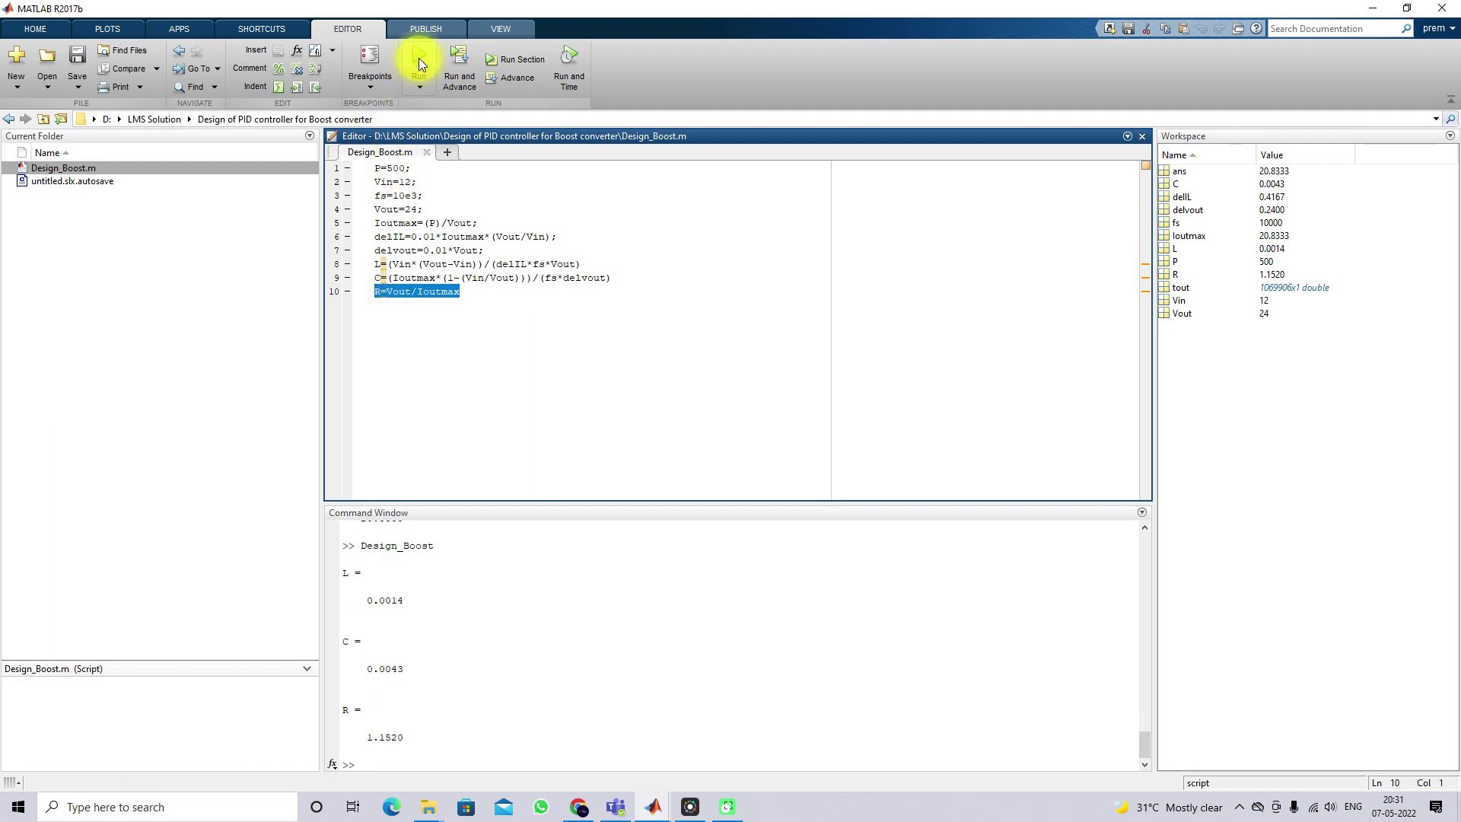
double_click(365, 599)
click(361, 668)
drag(368, 668, 431, 668)
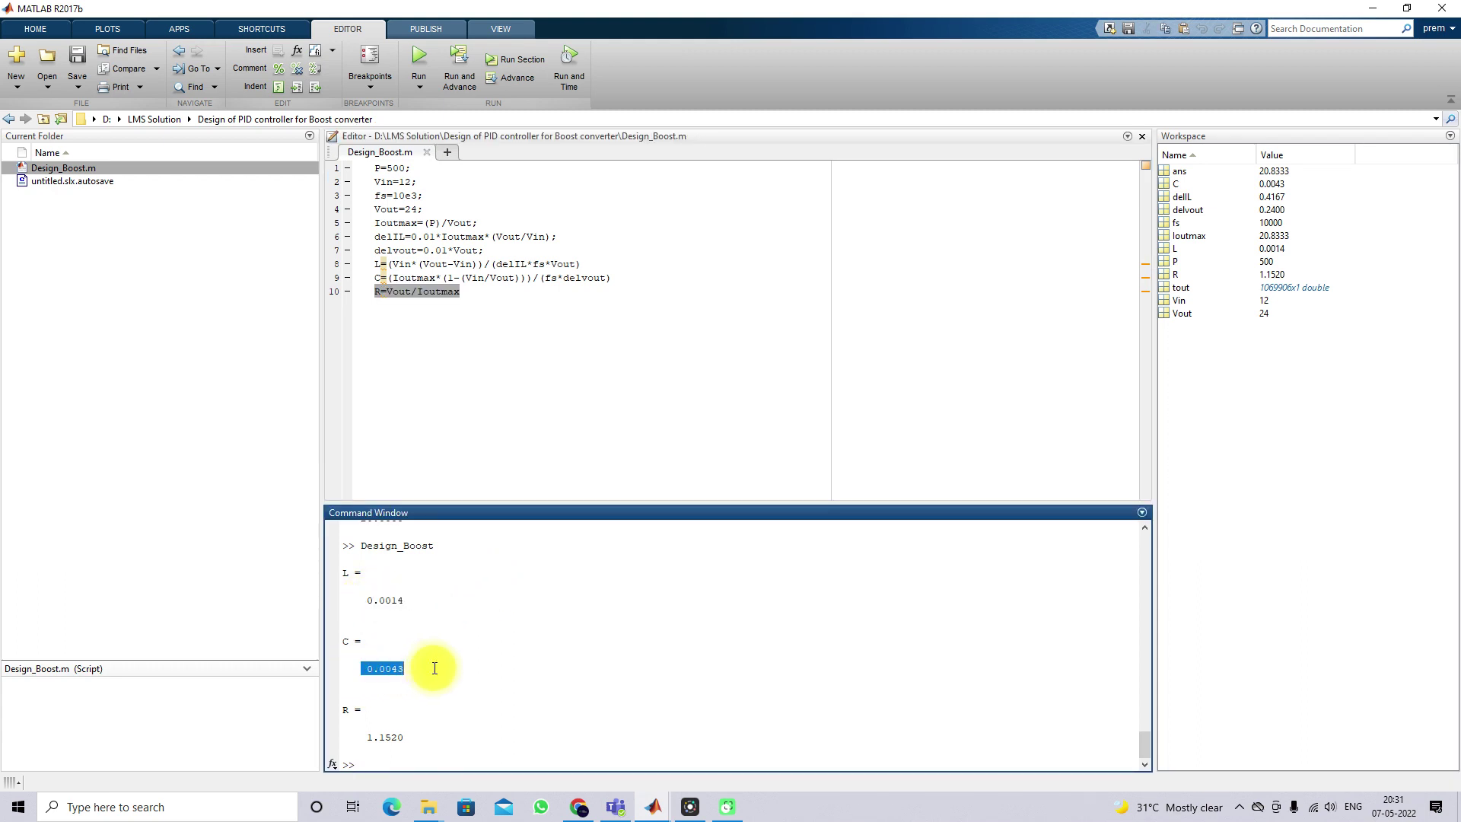
drag(367, 737, 433, 738)
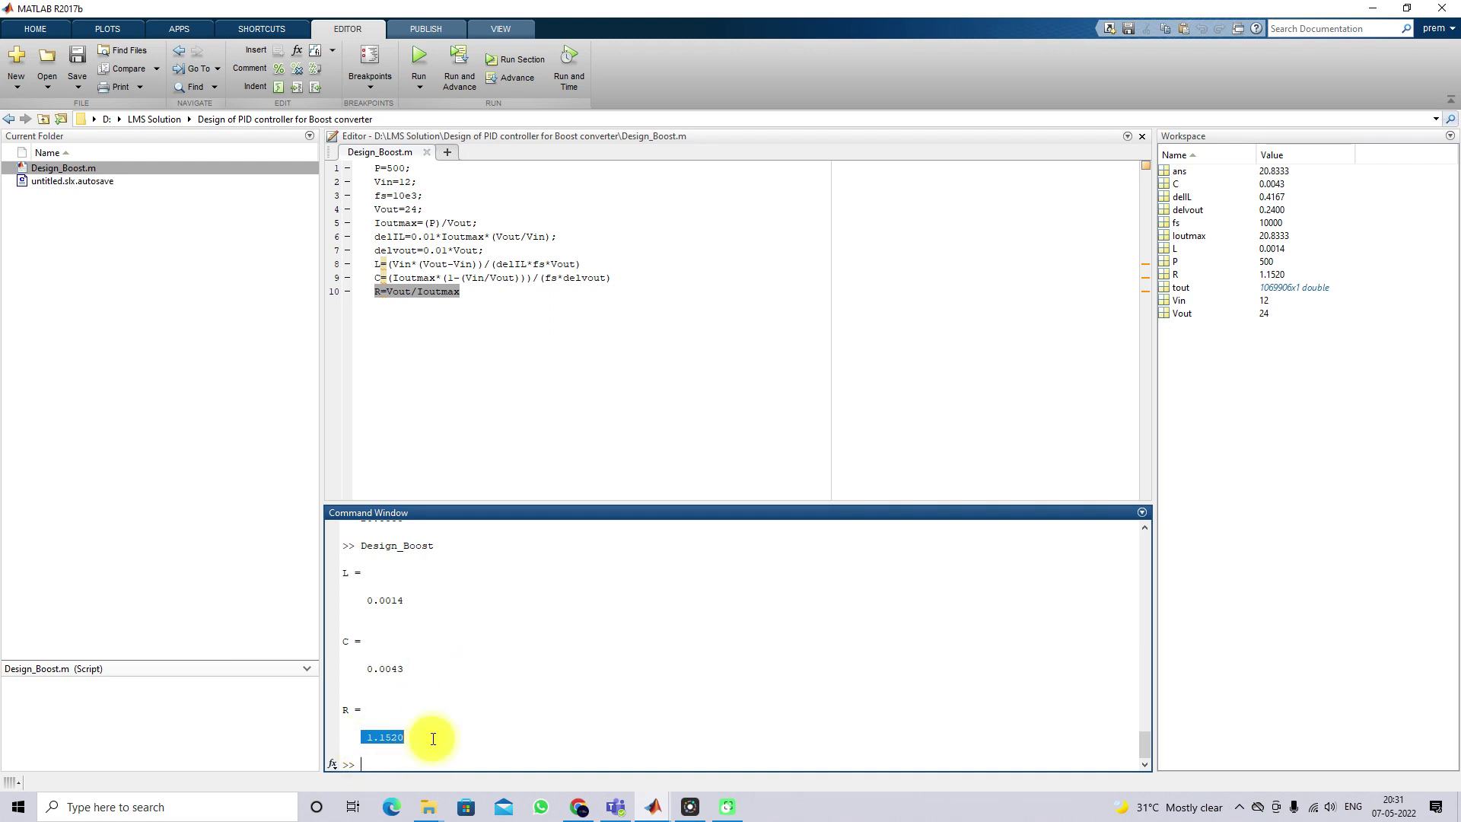
Step: Return to the Simulink model and place a Controlled Voltage Source from the Electrical Sources library below the title
click(663, 780)
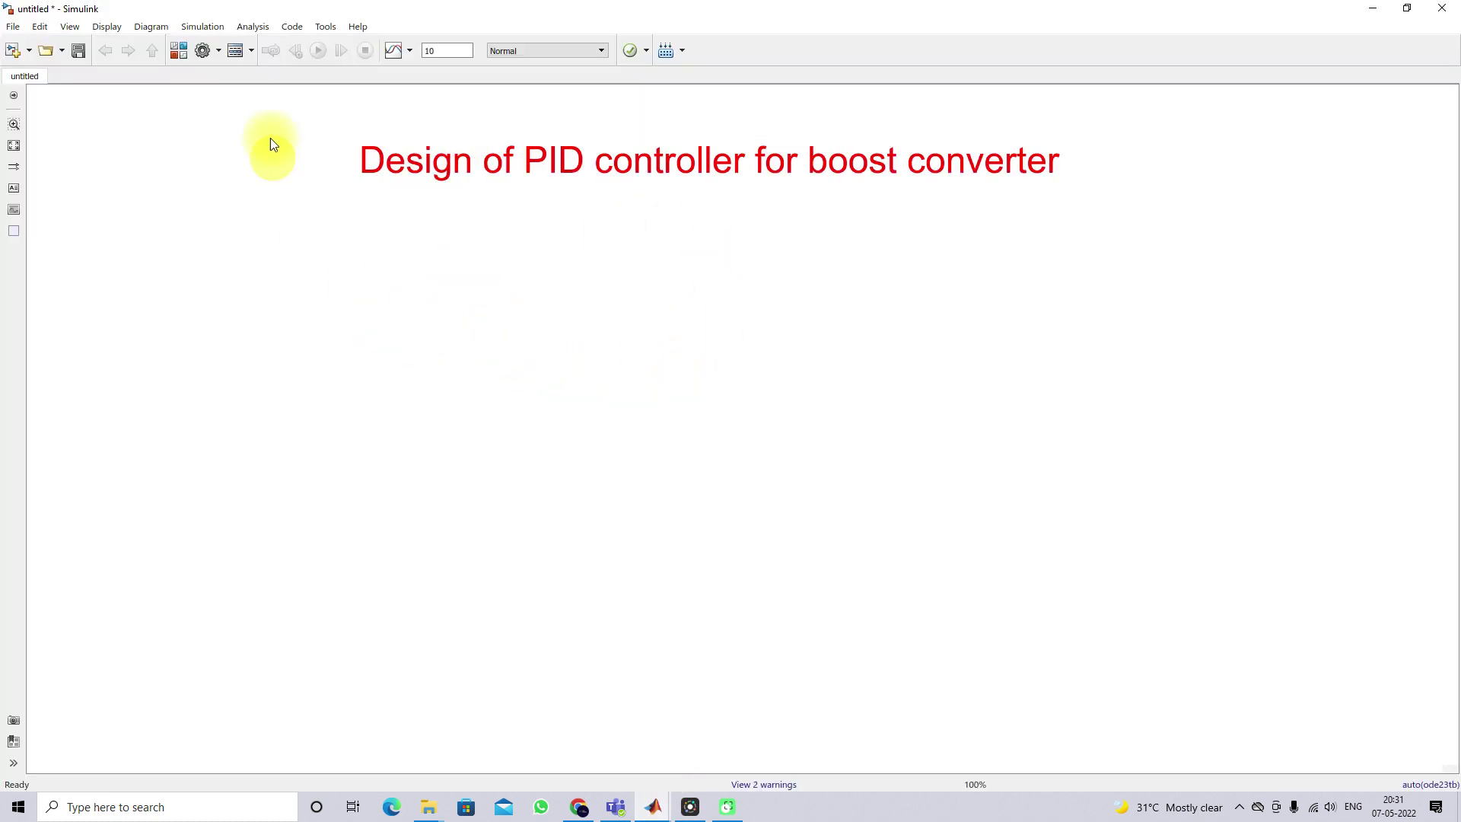
click(175, 49)
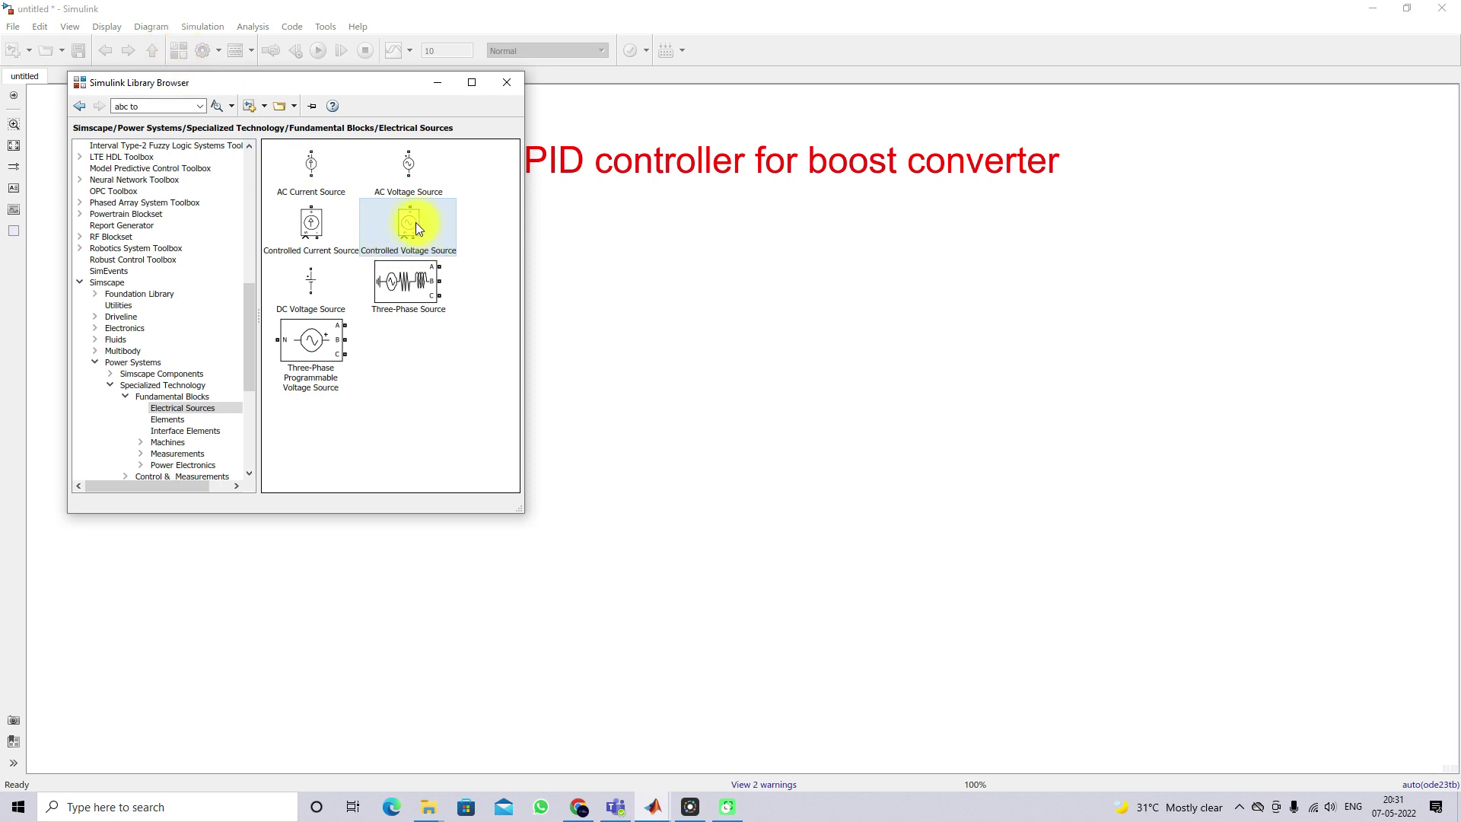
mouse_move(416, 222)
mouse_down()
mouse_move(580, 310)
mouse_move(396, 350)
mouse_up()
click(609, 387)
Step: Insert a Series RLC Branch block and place it above and to the right of the voltage source
double_click(477, 409)
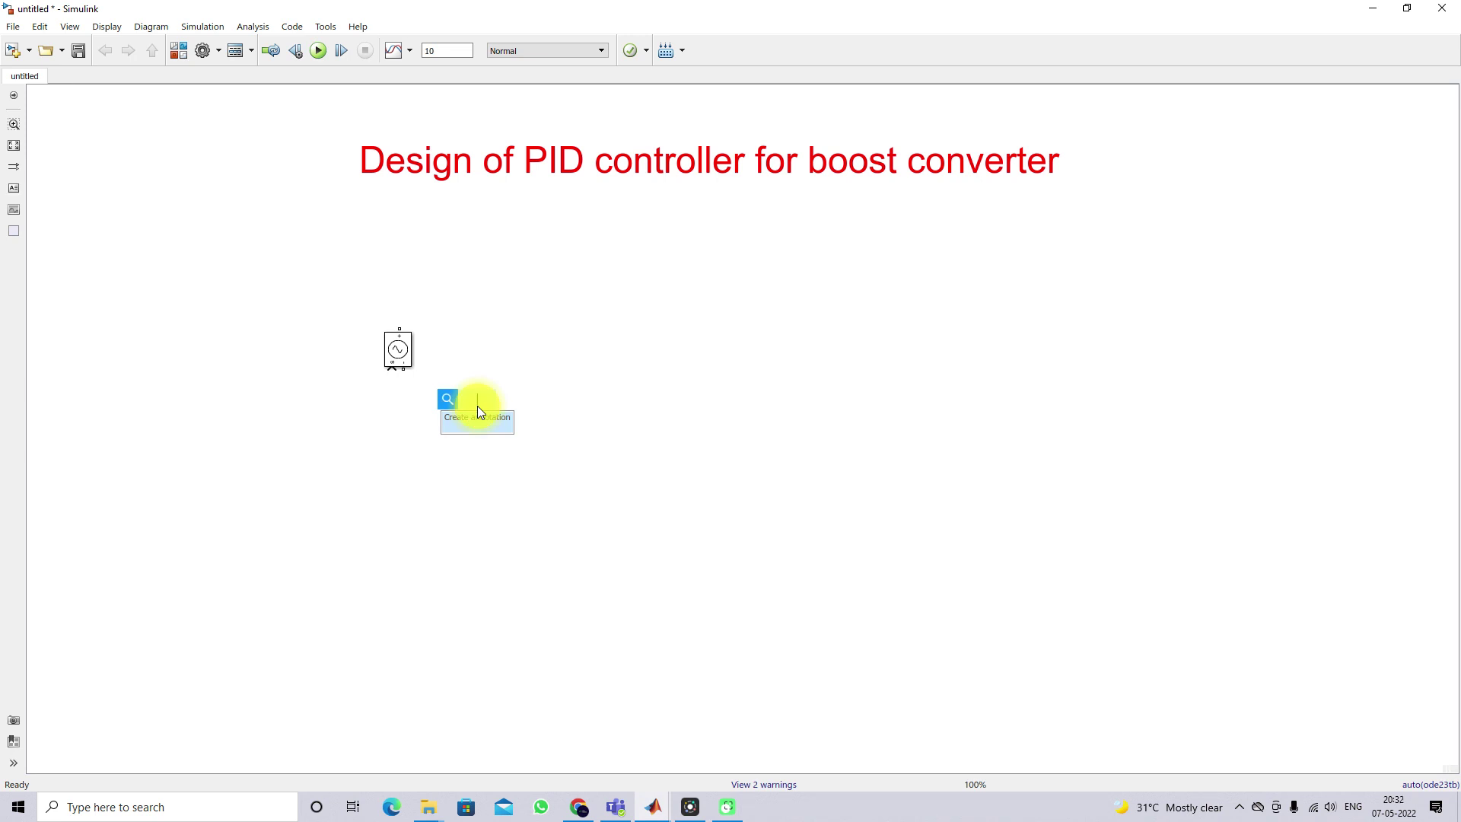
text(se)
text(ir)
text(es)
key(BackSpace)
key(BackSpace)
key(BackSpace)
key(BackSpace)
key(BackSpace)
text(rie)
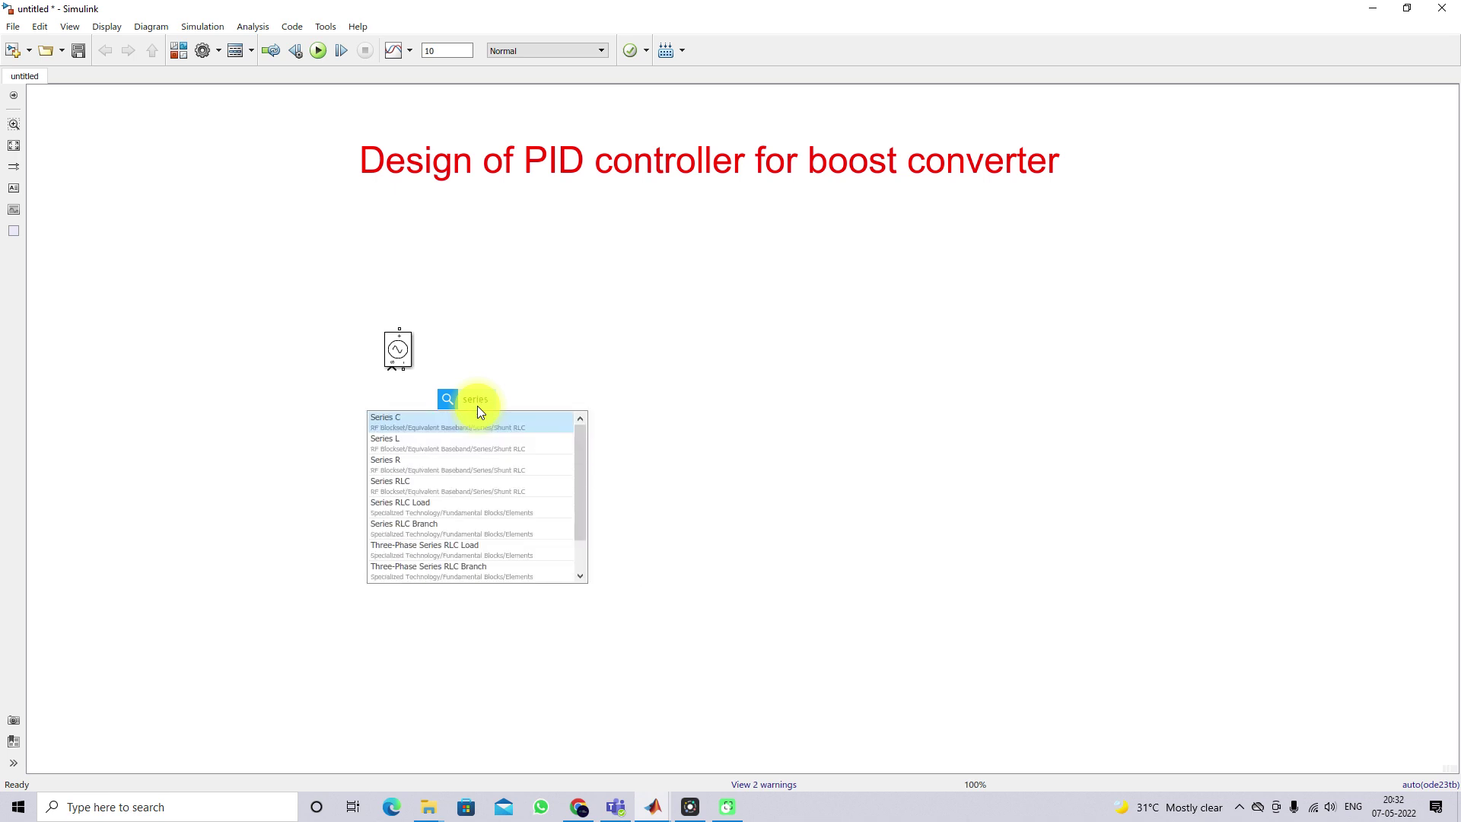
click(437, 540)
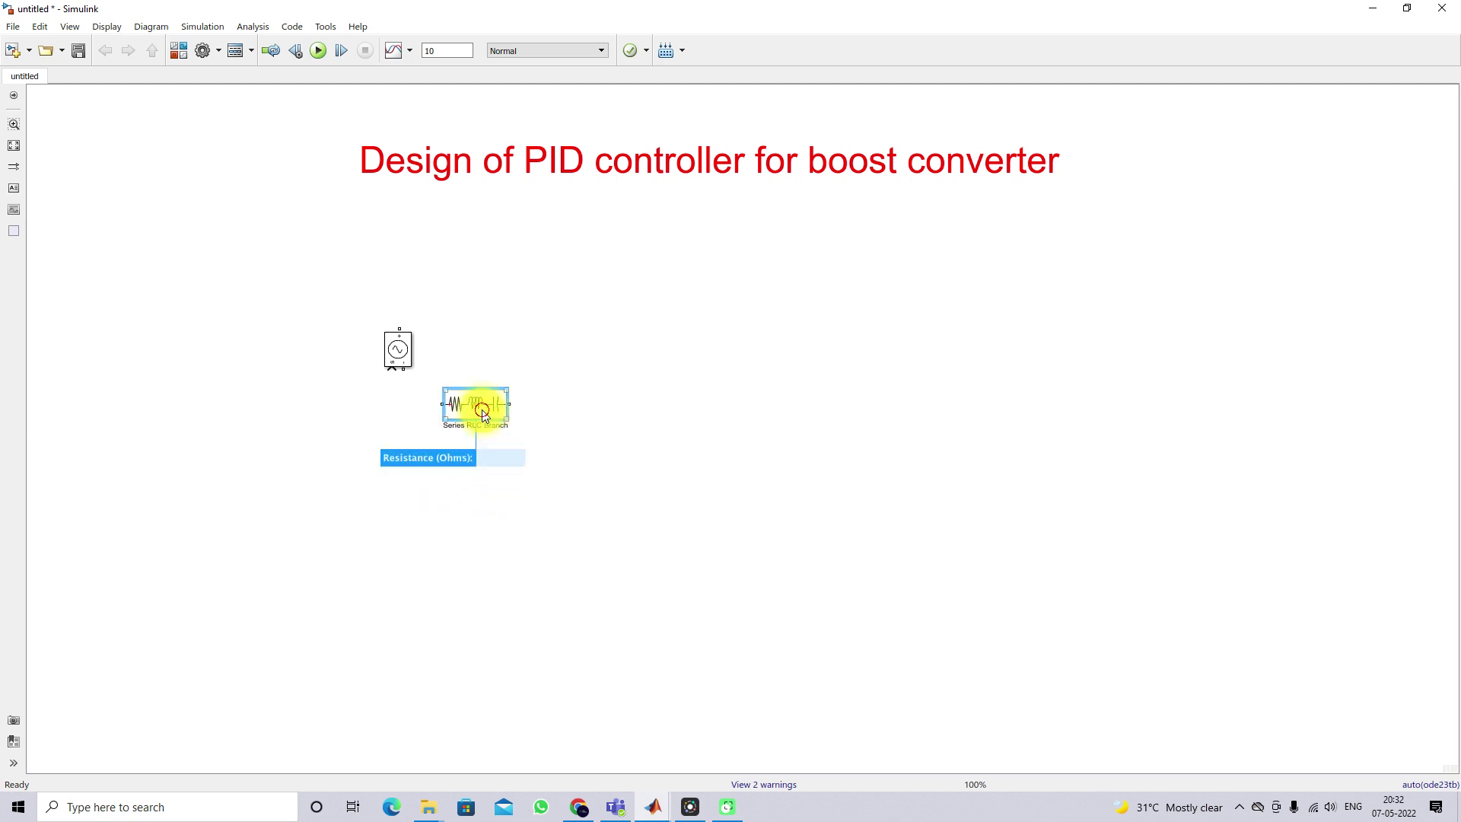
drag(483, 415, 500, 304)
Step: Set the series branch type to L and connect the inductor to the voltage source's positive terminal
double_click(500, 304)
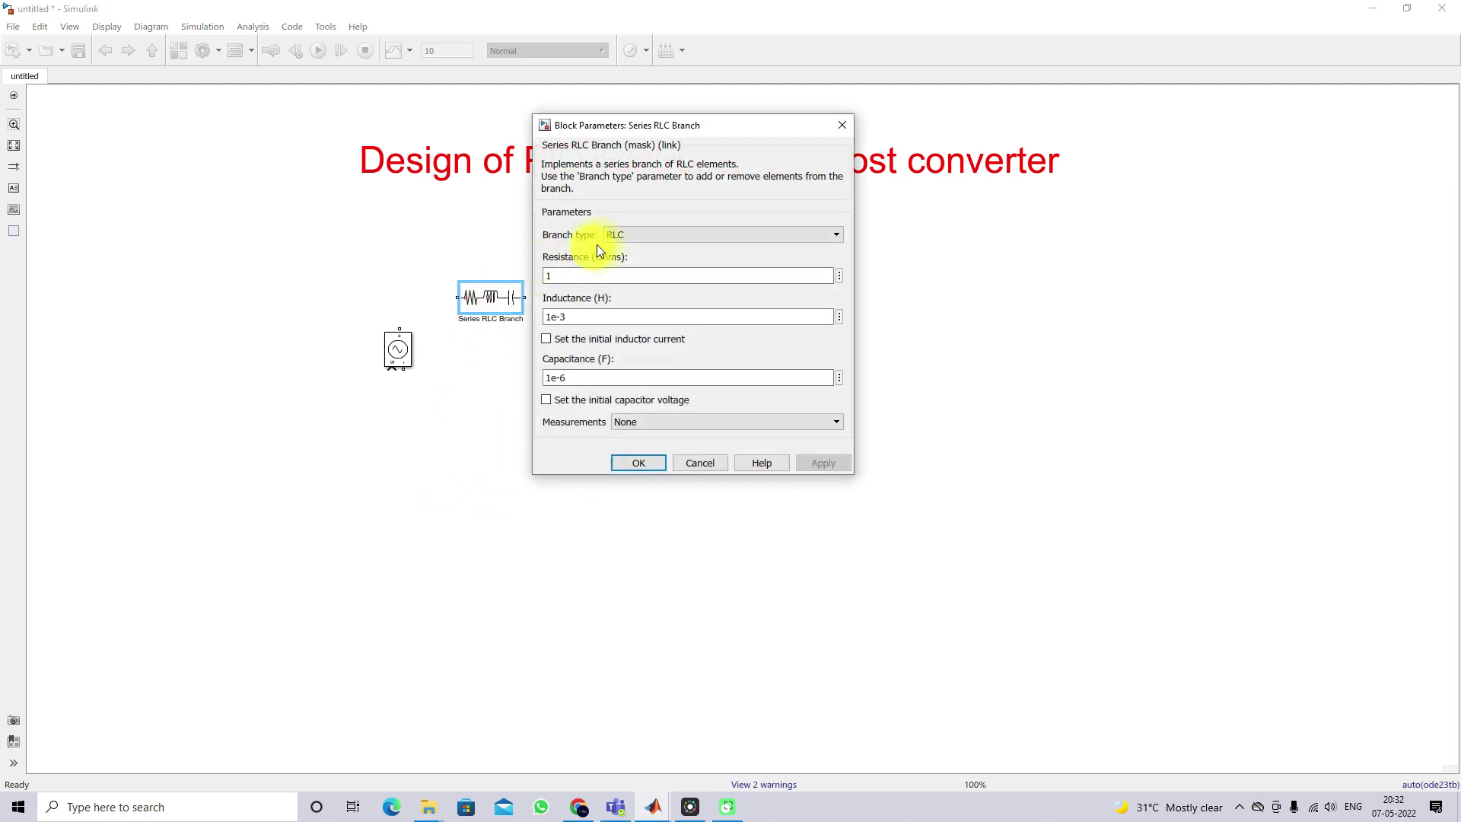
click(629, 233)
click(624, 272)
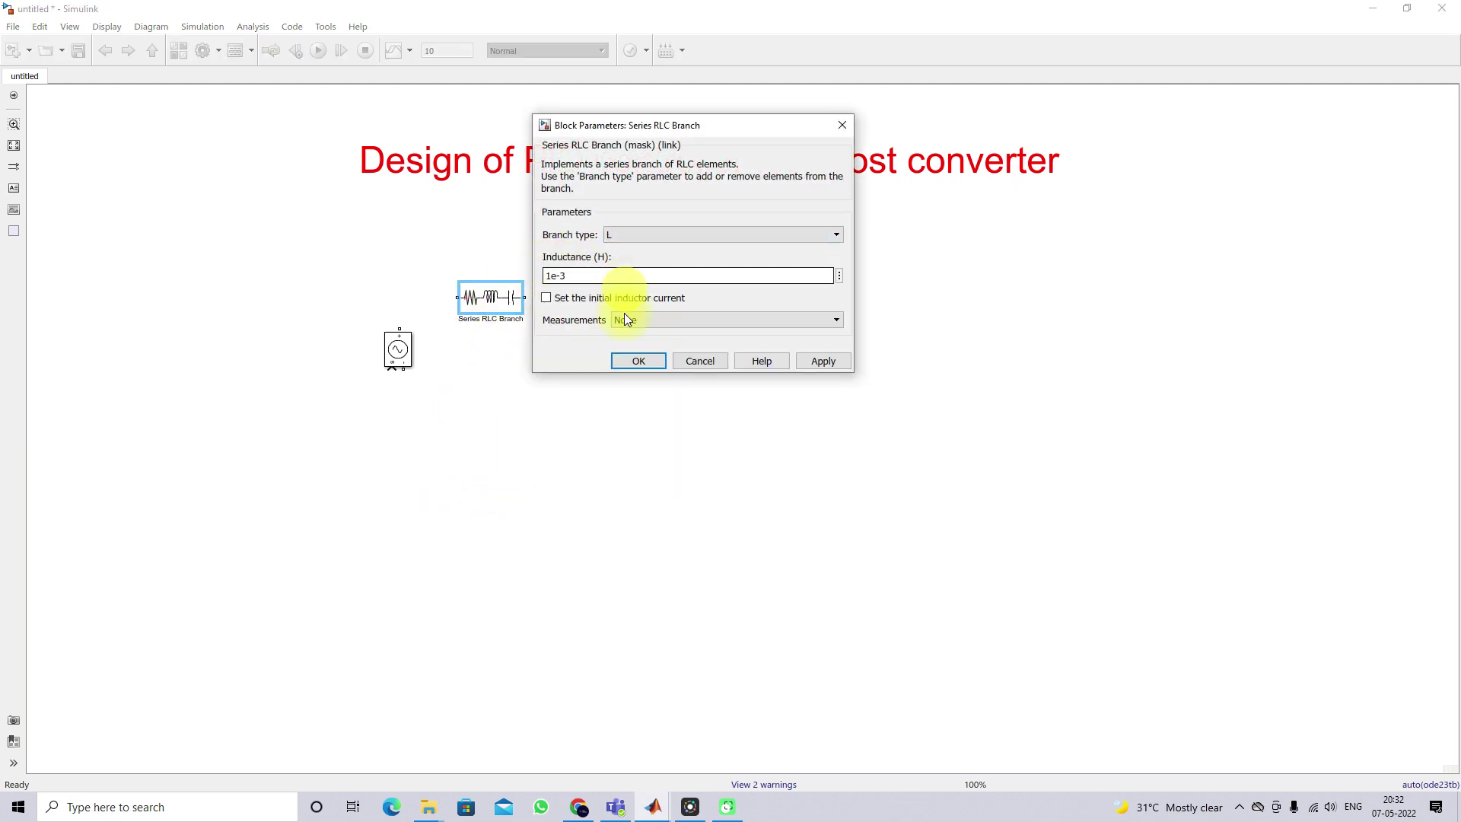
click(632, 359)
drag(455, 297, 400, 328)
Step: Copy the computed L value from the MATLAB Command Window and set the inductor's inductance to 0.0014 H
mouse_move(653, 805)
click(472, 743)
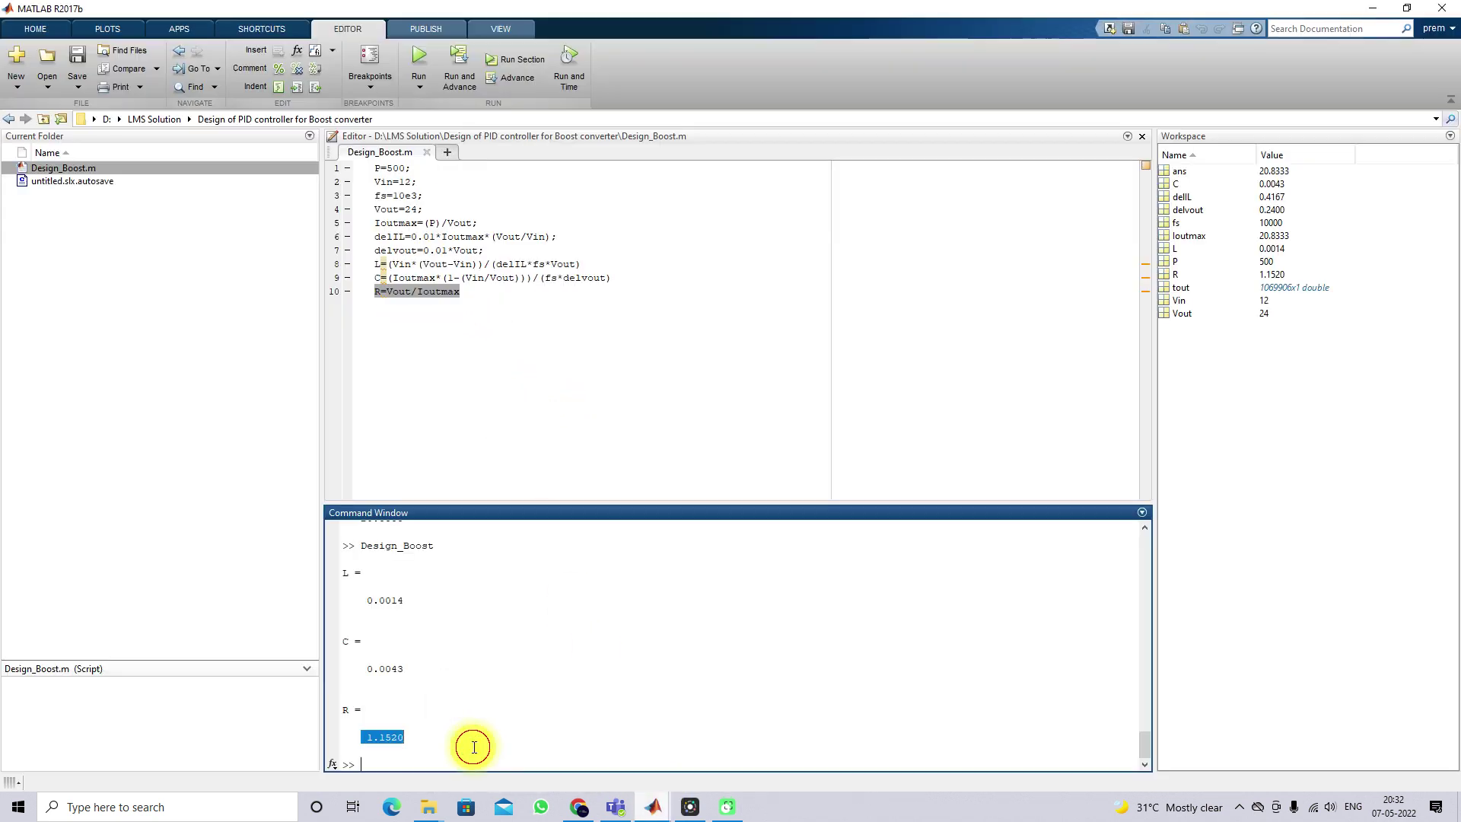
double_click(370, 601)
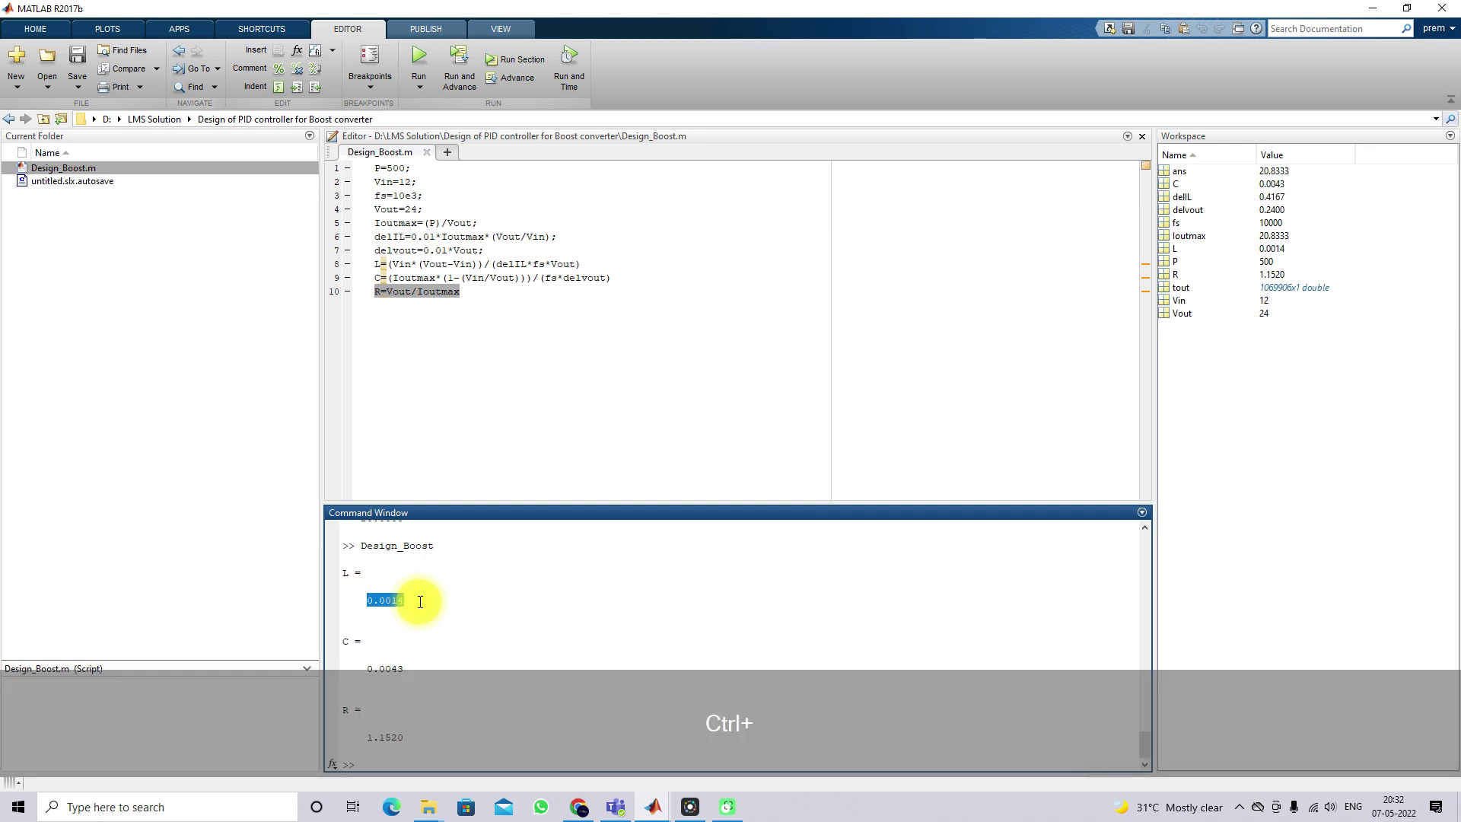
key(ctrl+c)
mouse_move(652, 811)
click(640, 729)
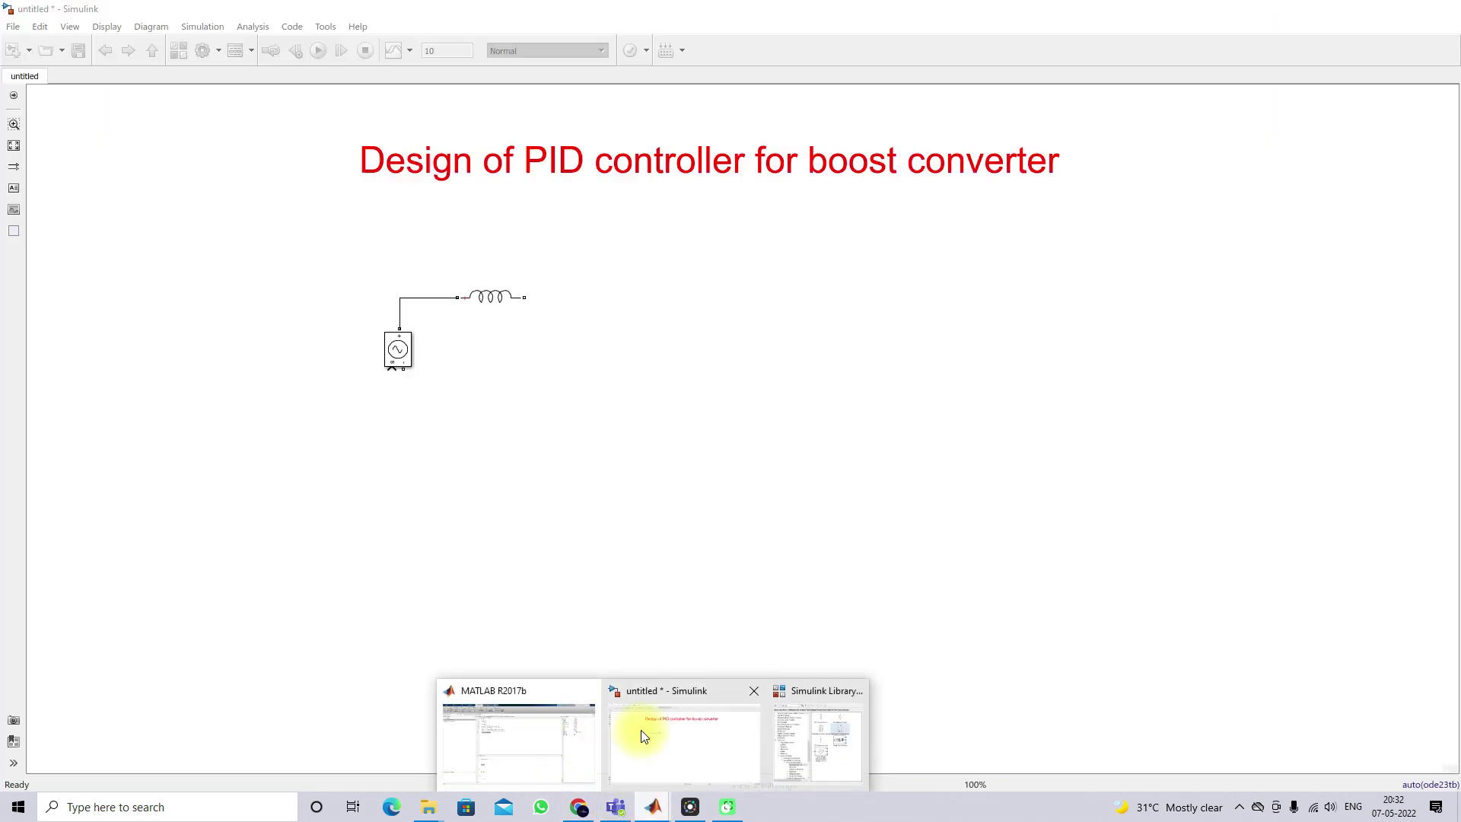
click(491, 298)
double_click(491, 298)
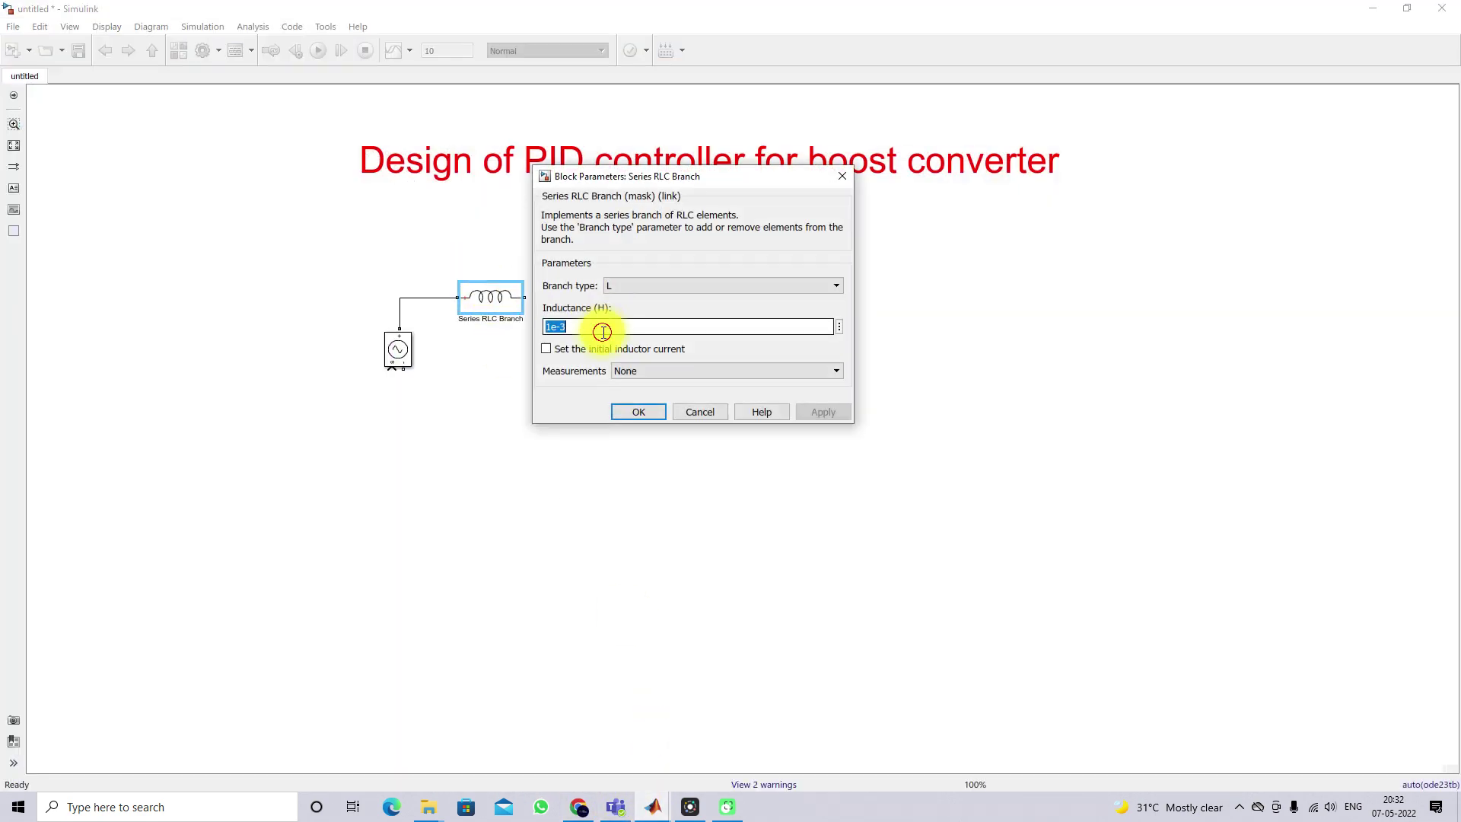
double_click(604, 327)
key(ctrl+v)
click(635, 413)
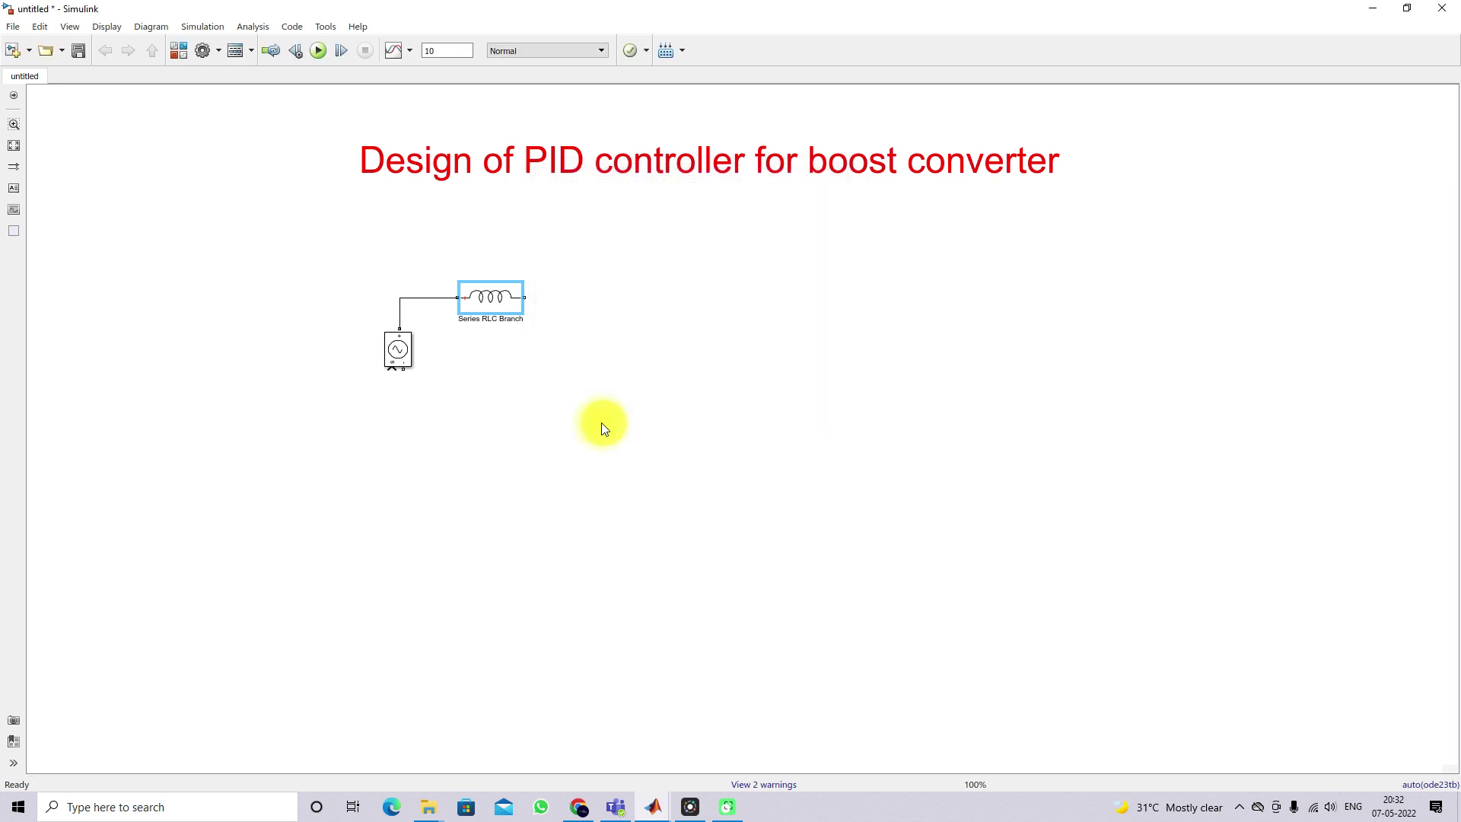
Step: Insert an IGBT/Diode block, rotate it to vertical and connect its collector to the inductor's free end
double_click(545, 455)
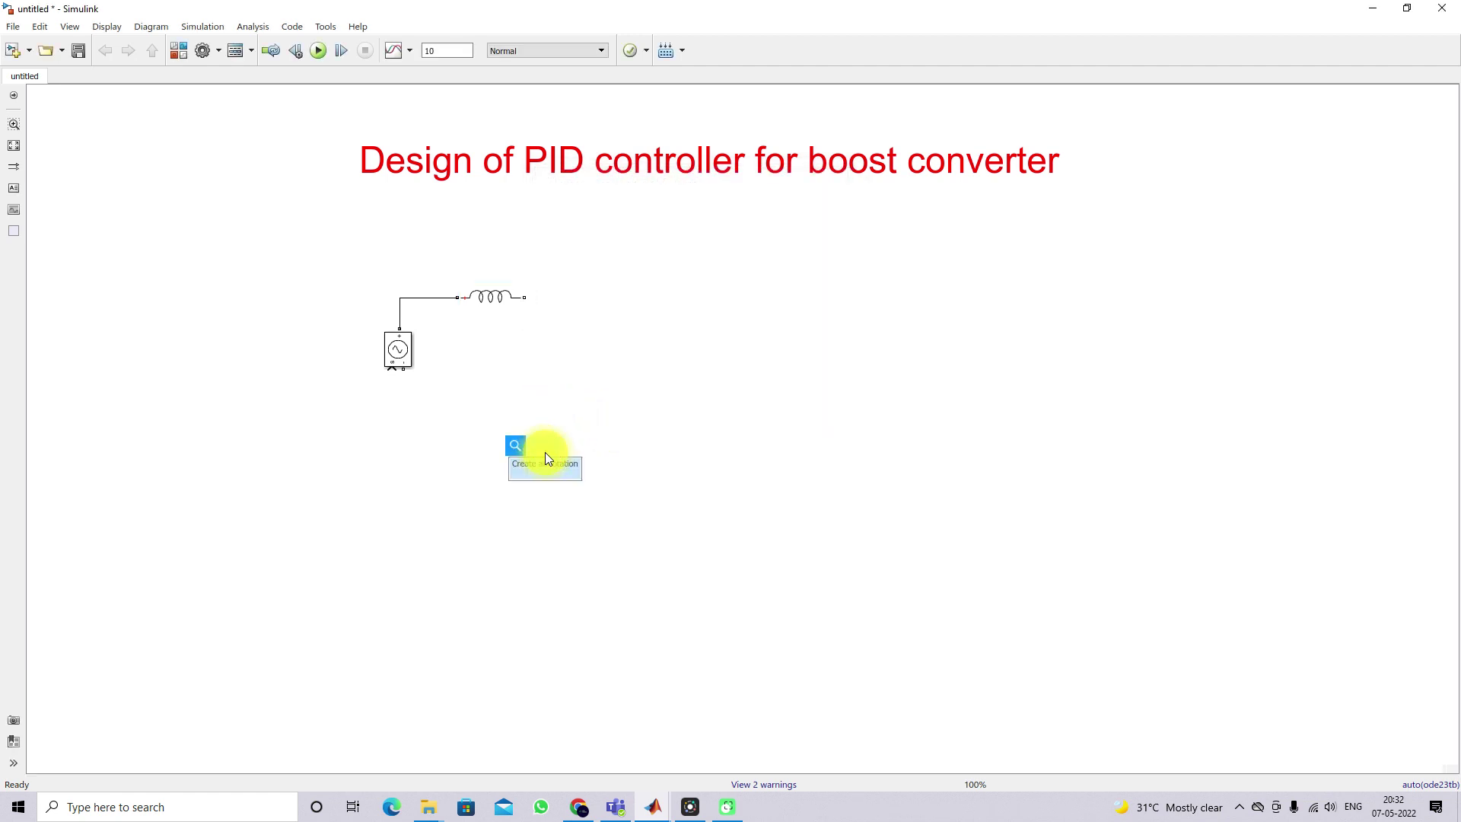
text(igbt)
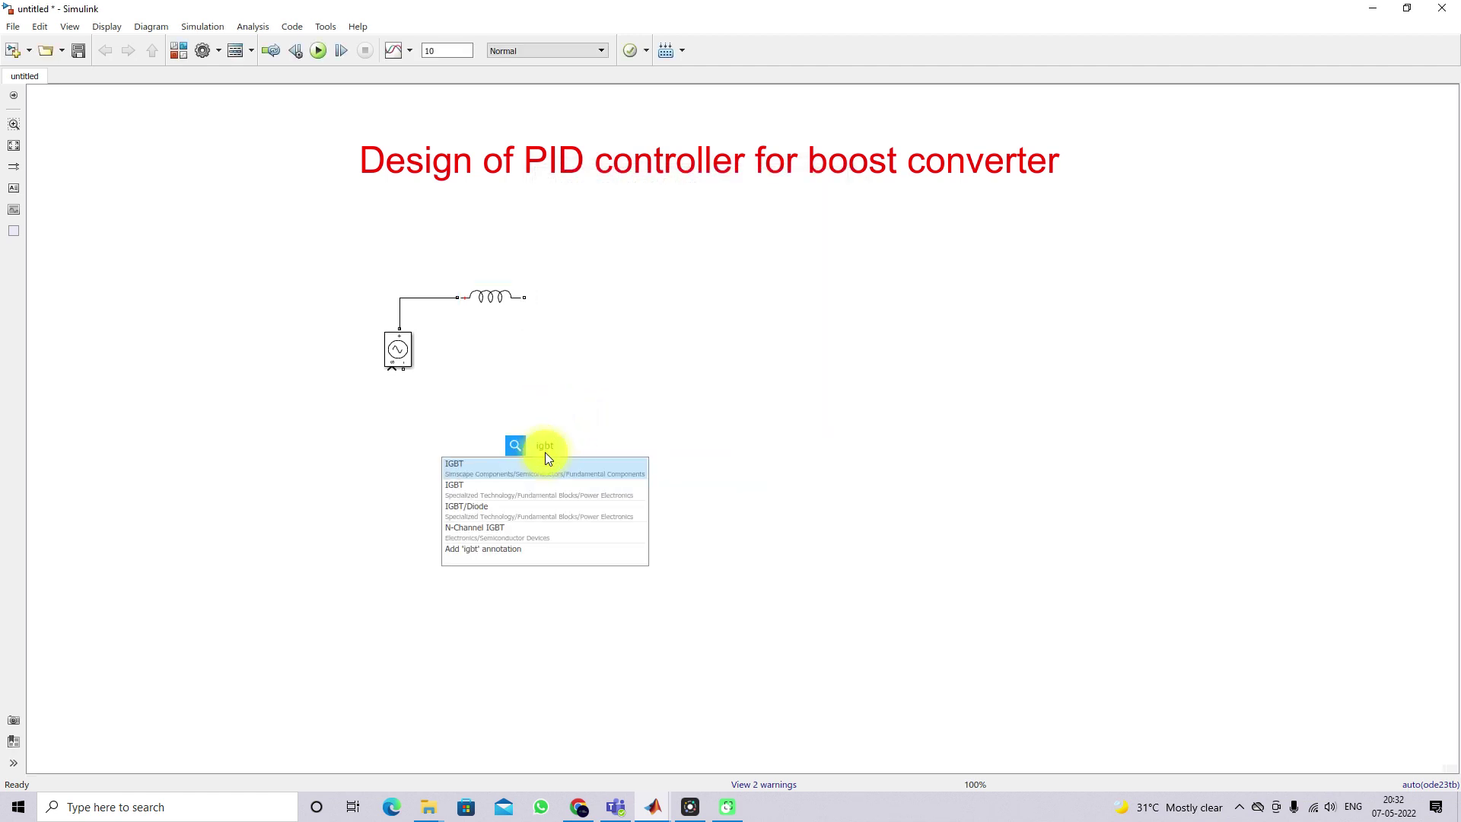
click(521, 509)
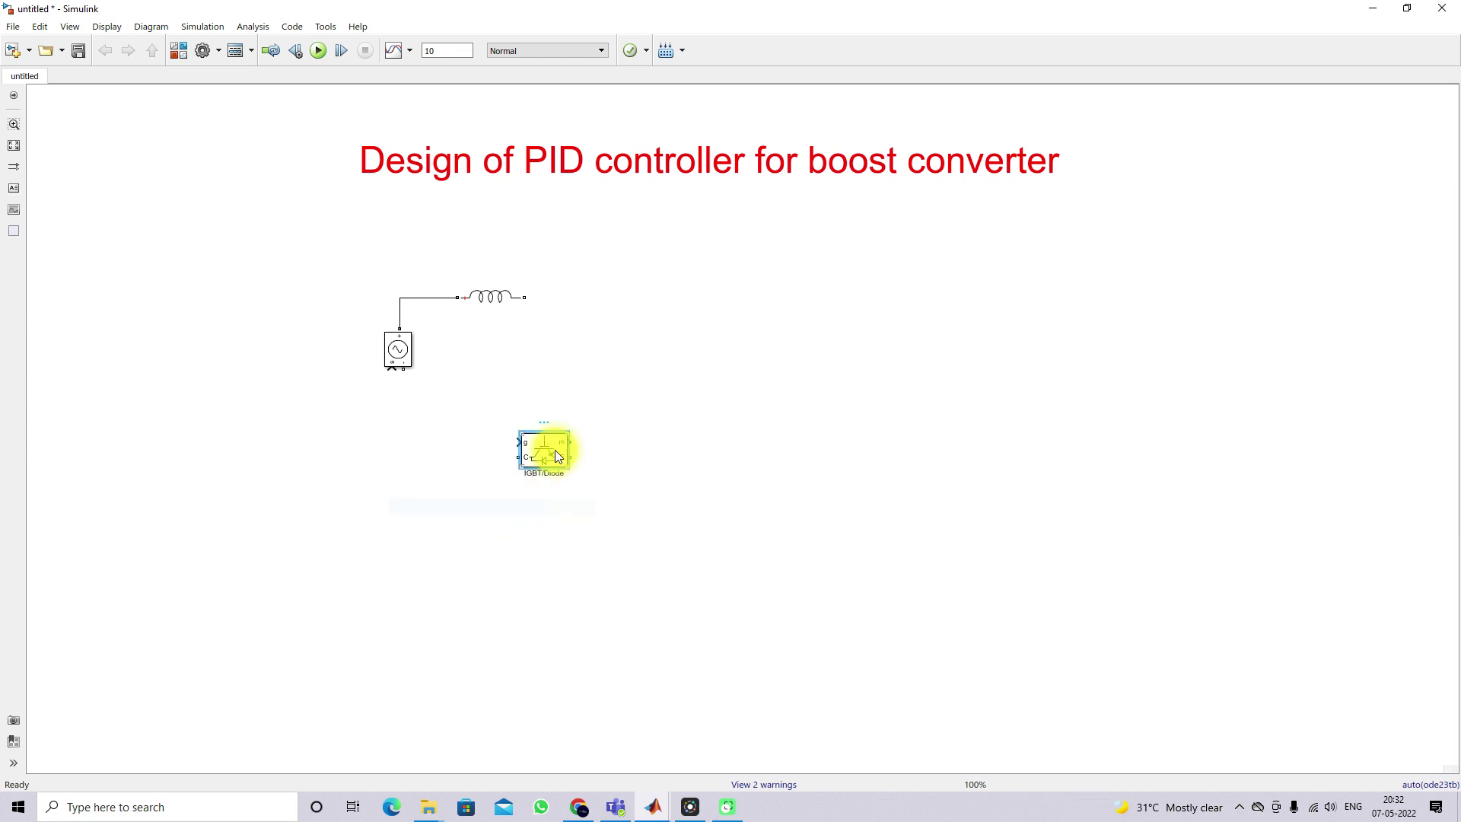
key(ctrl+r)
drag(554, 450, 524, 296)
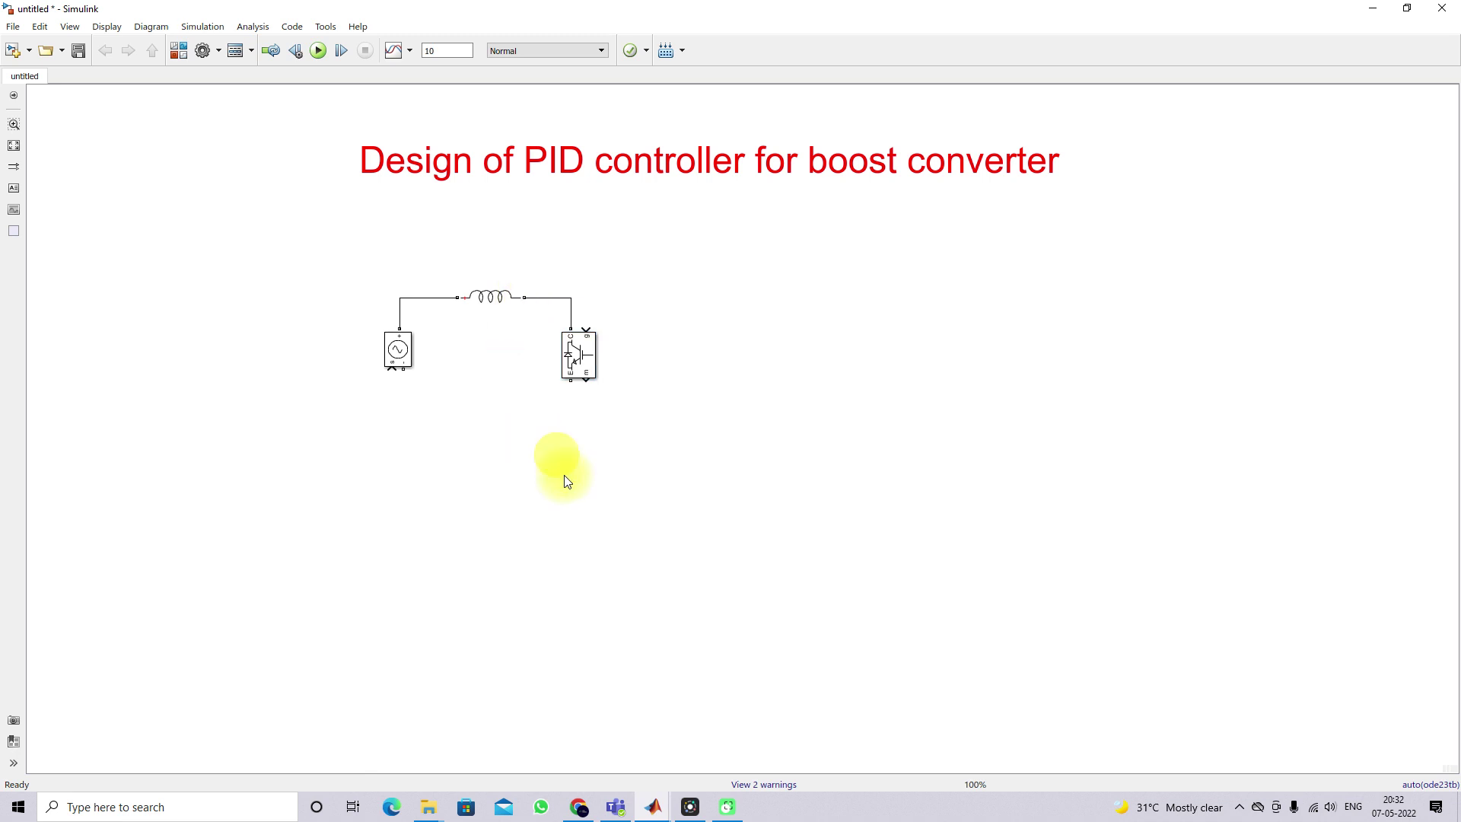
Step: Insert a Specialized Technology Diode block and connect its anode to the junction between the inductor and the IGBT
click(553, 574)
text(diode)
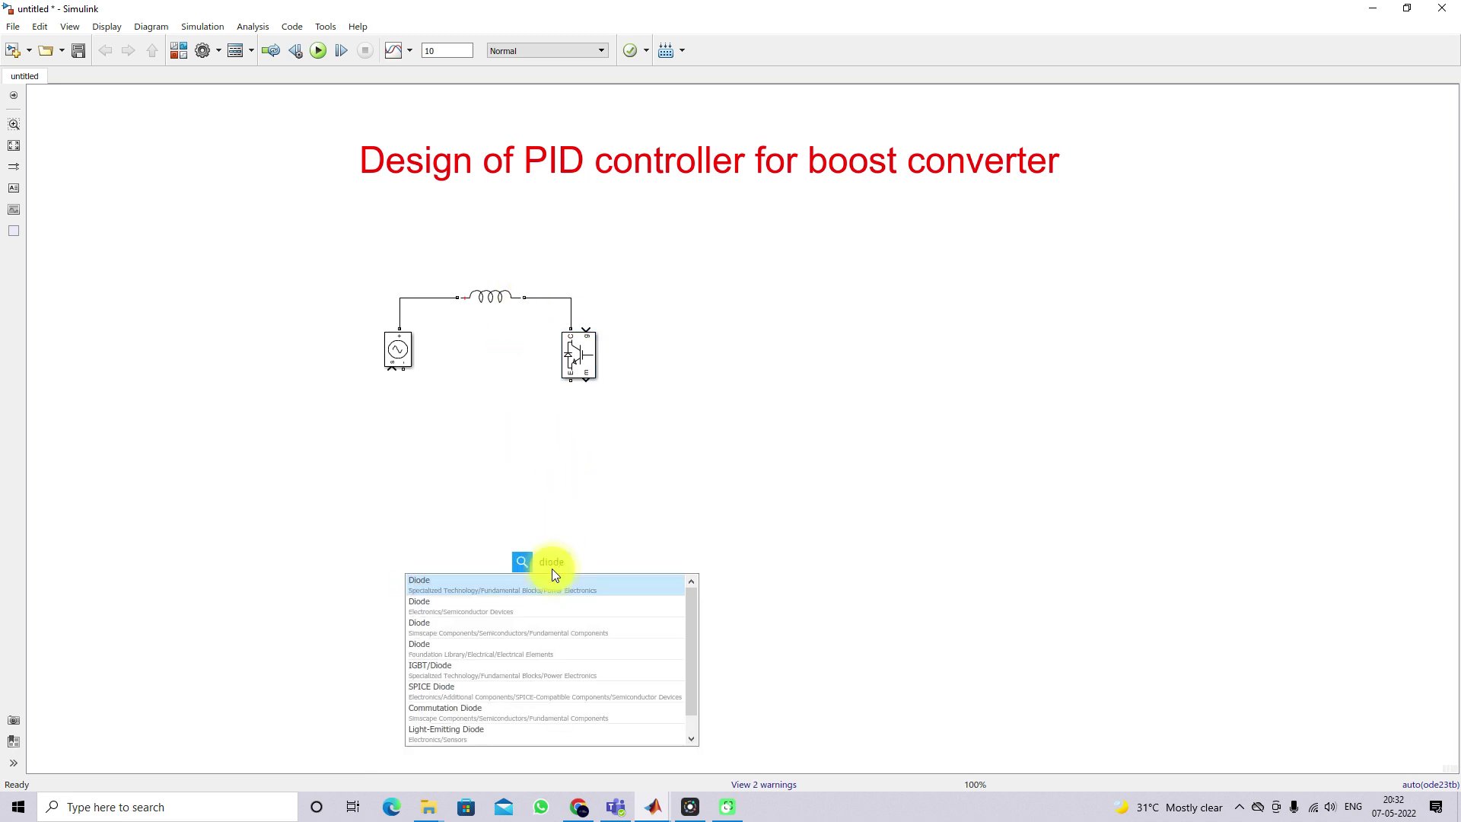
click(470, 590)
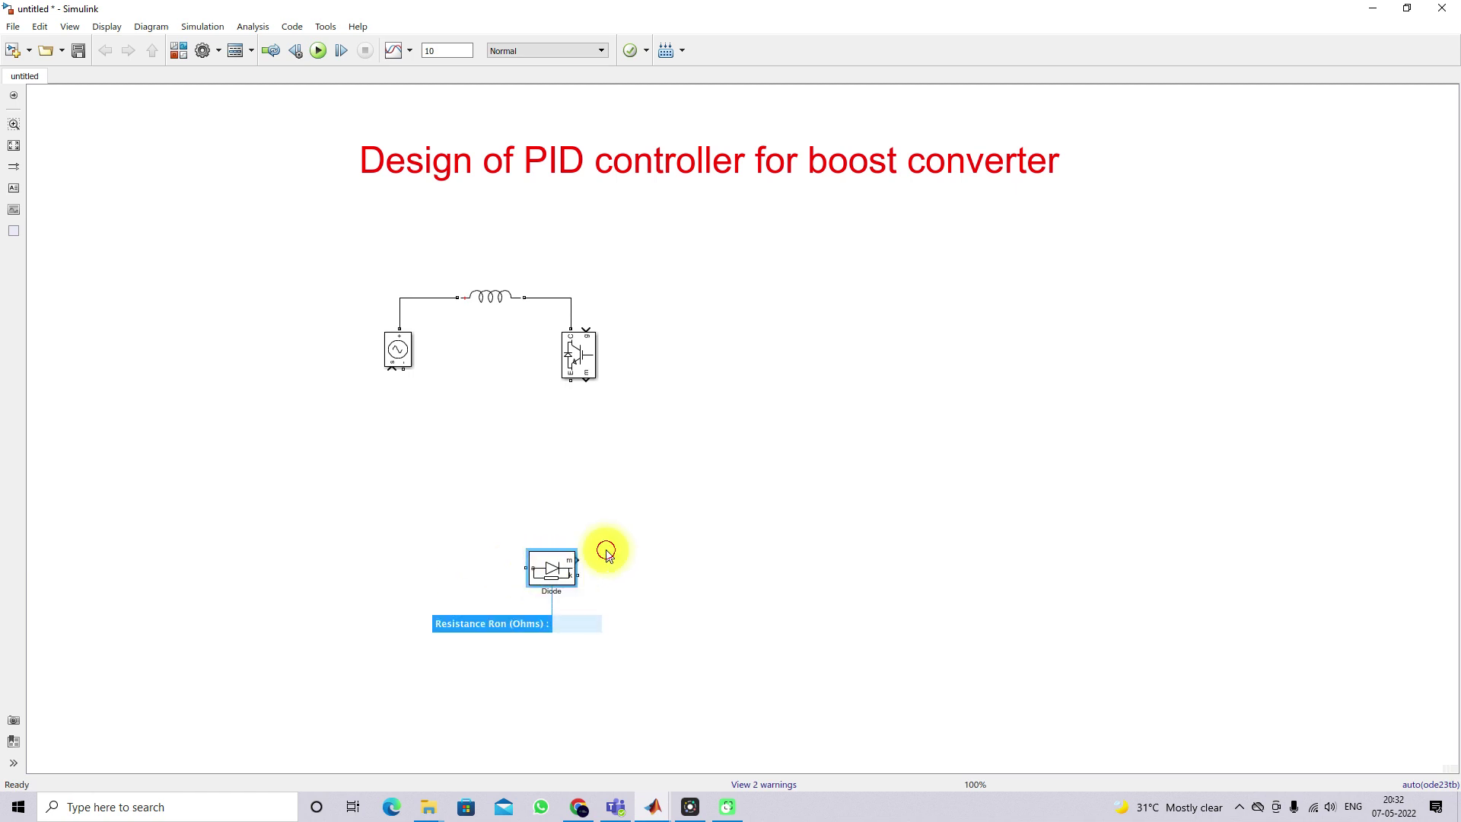
drag(554, 569, 765, 368)
Step: Place a copy of the inductor branch to the right of the diode, rotated to vertical
key(ctrl)
key(ctrl+r)
click(763, 435)
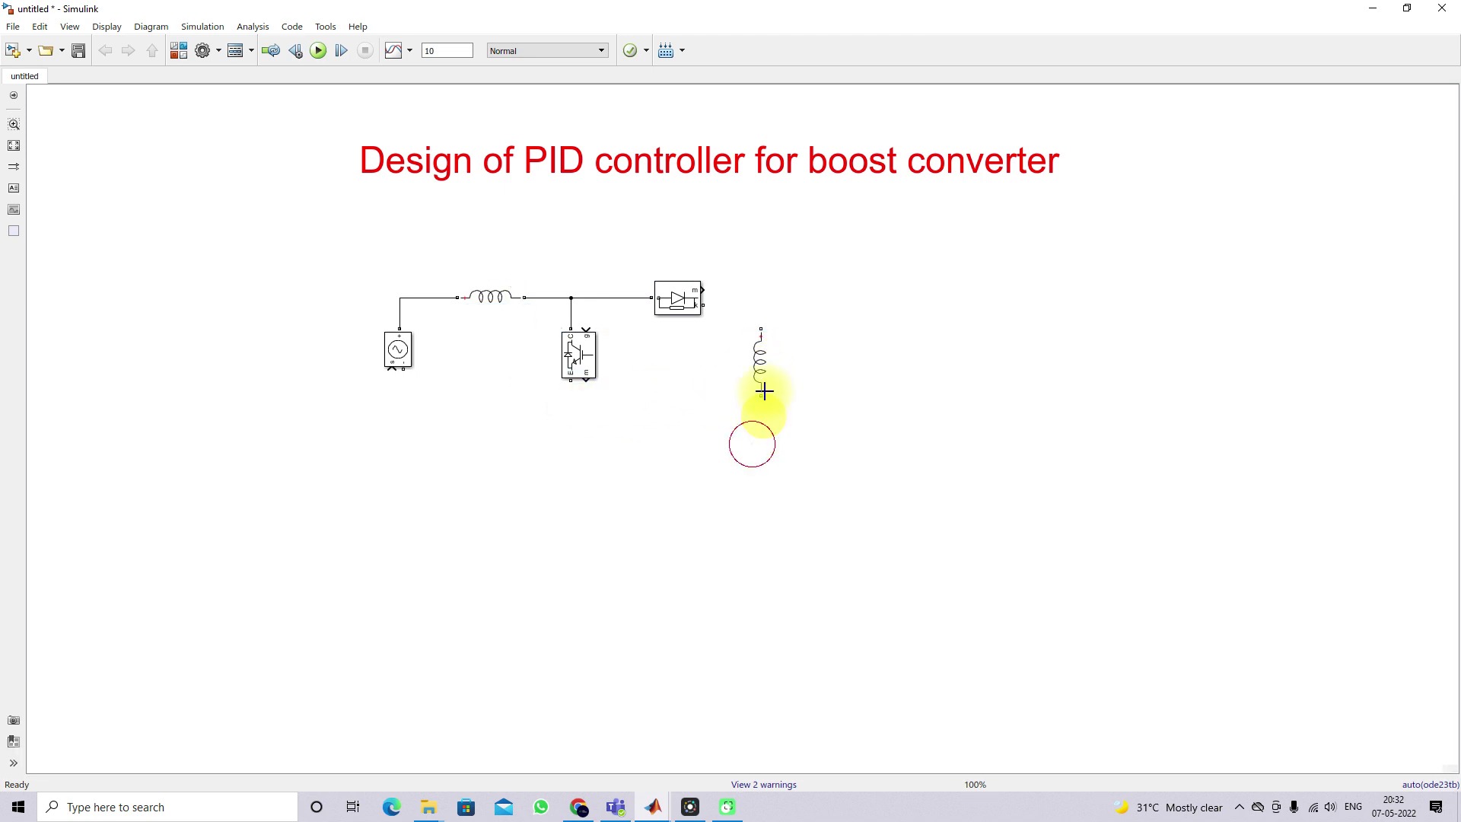
Step: Change the branch type of the copied vertical inductor branch beside the diode to C
double_click(763, 370)
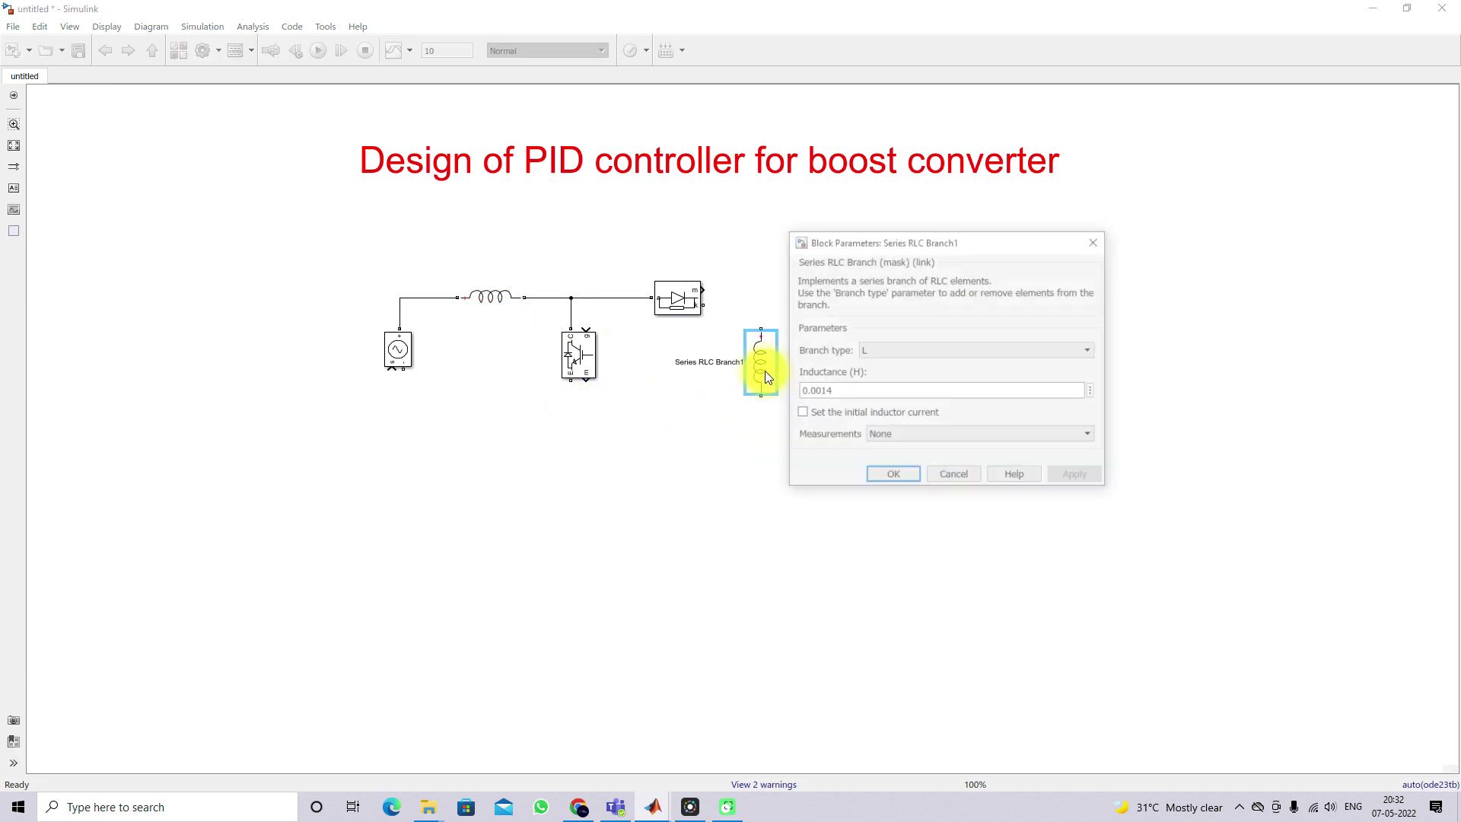
click(873, 351)
click(865, 399)
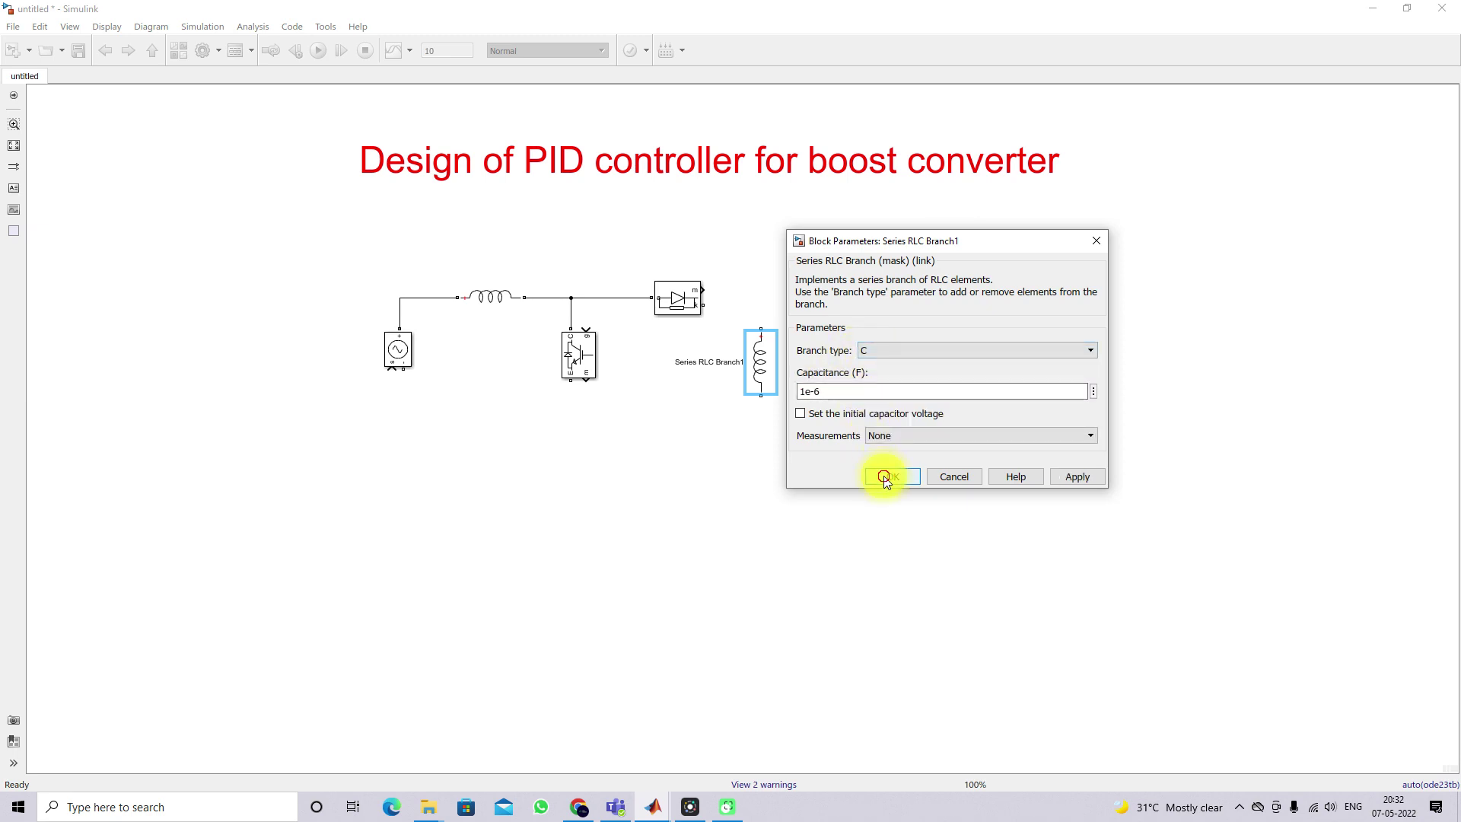
click(886, 476)
Step: Copy the computed C value from the MATLAB Command Window and set the capacitor's capacitance to 0.0043 F
double_click(757, 382)
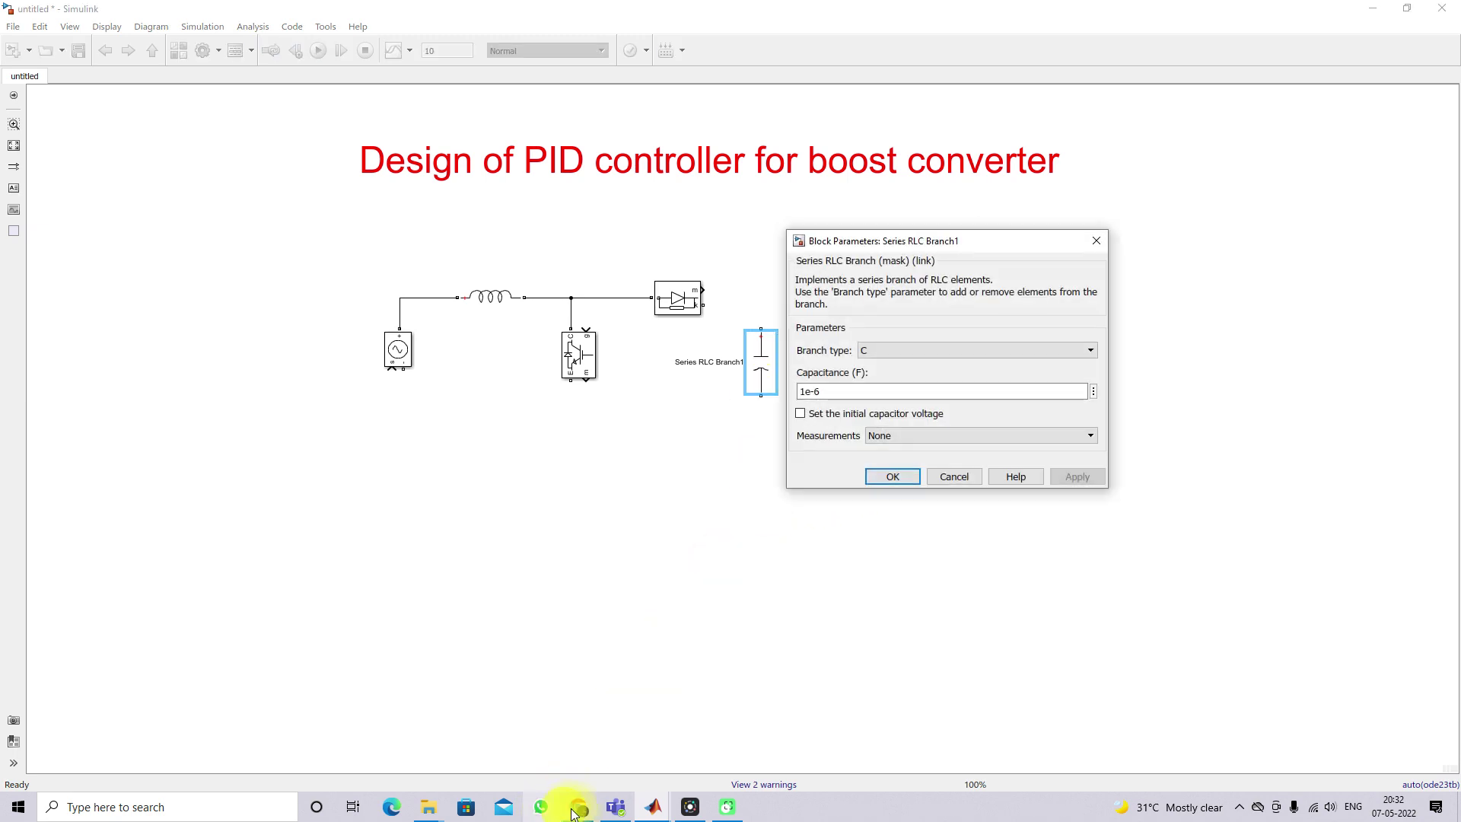
click(577, 811)
click(579, 812)
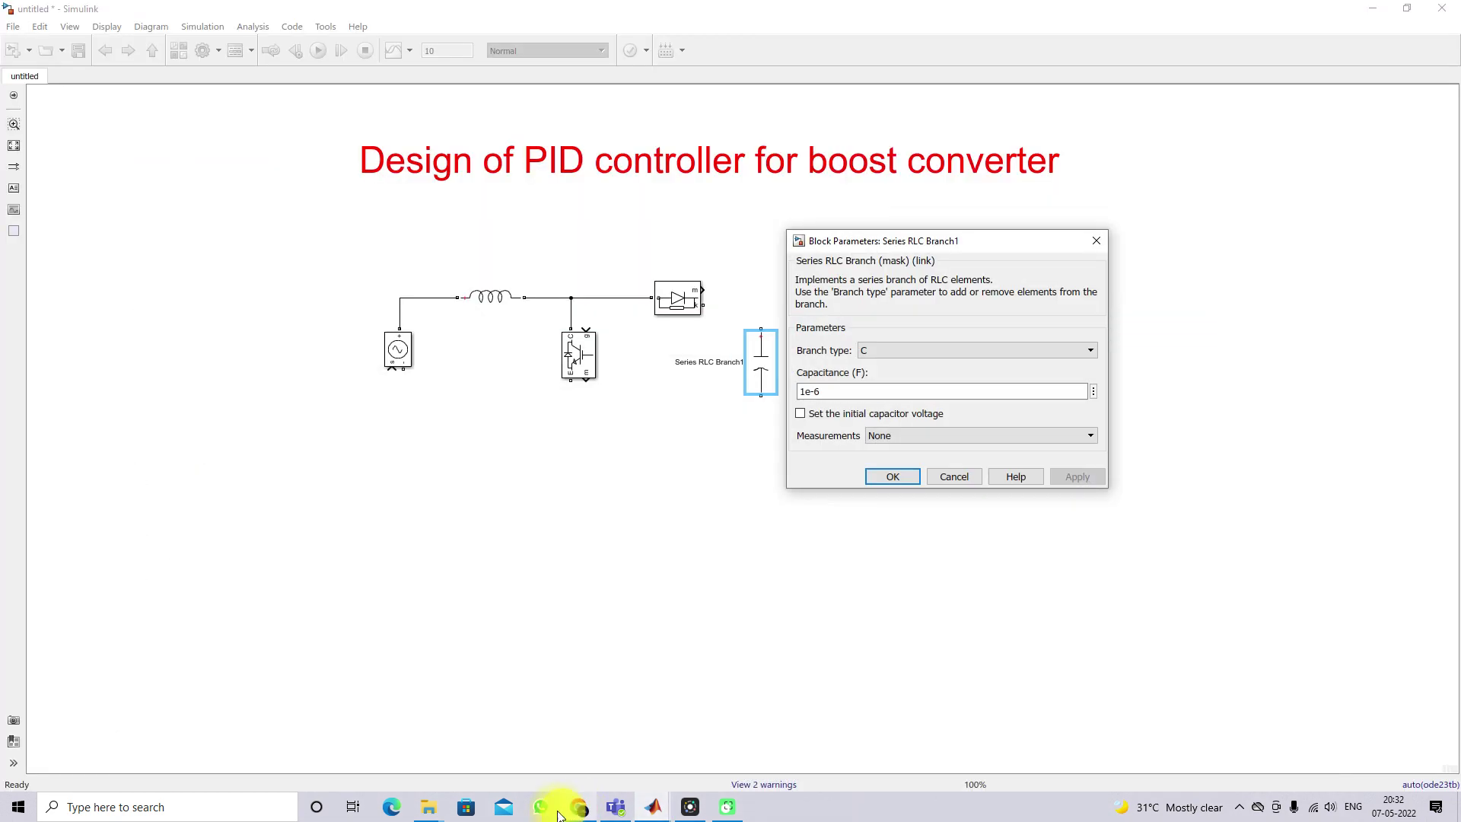
mouse_move(677, 808)
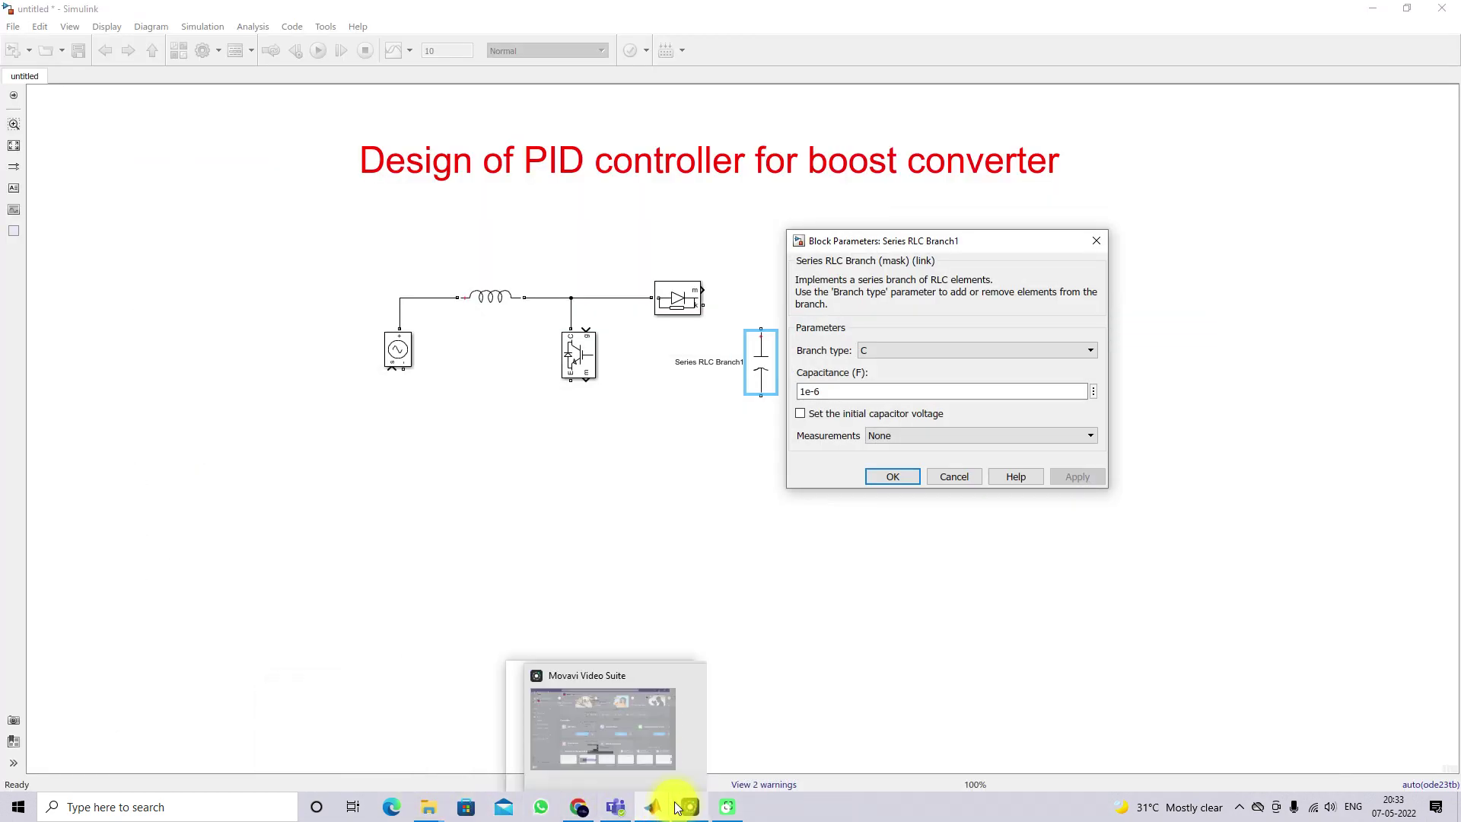
click(522, 773)
click(403, 622)
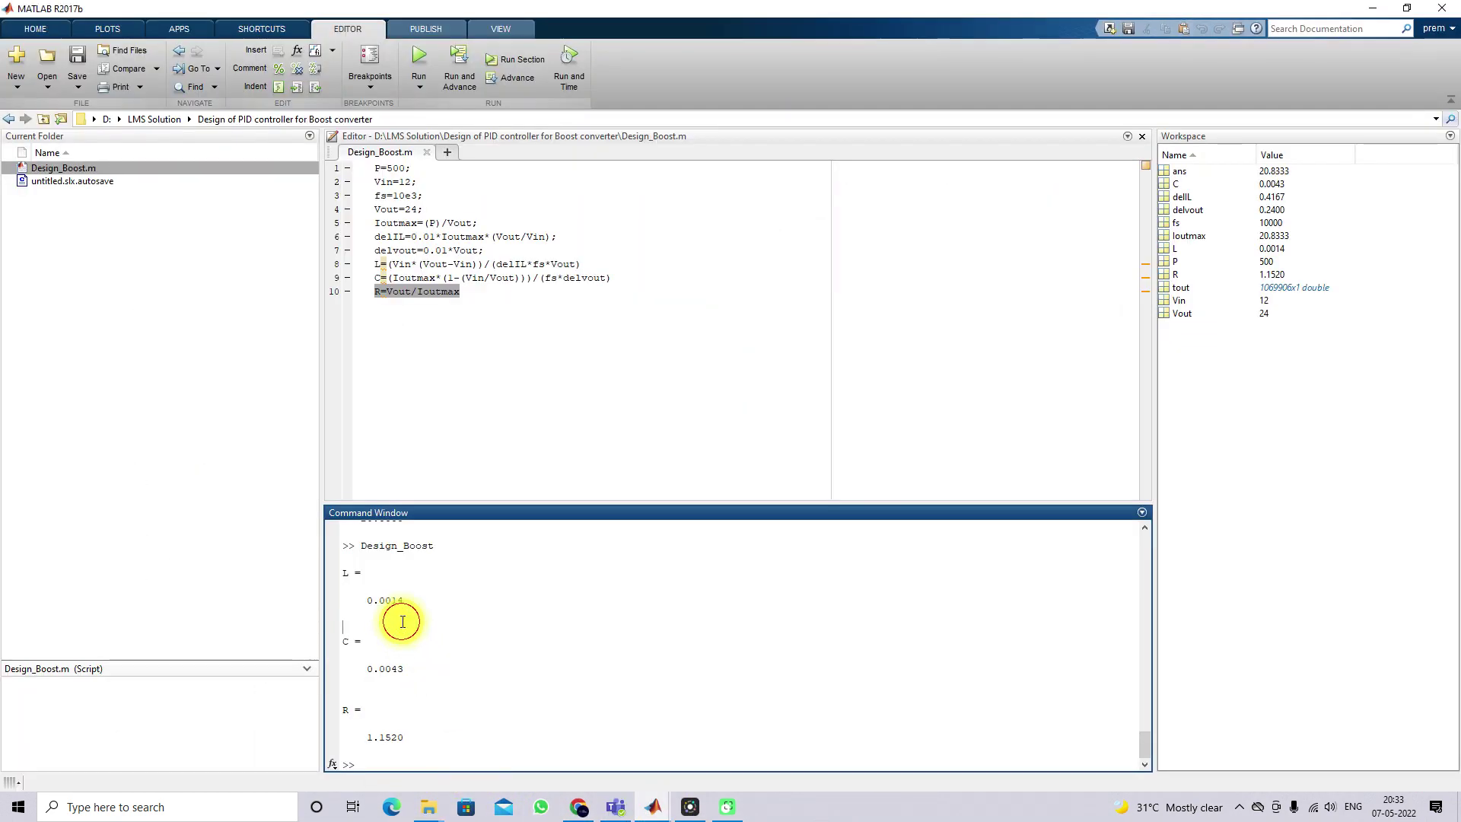
double_click(369, 669)
key(ctrl+c)
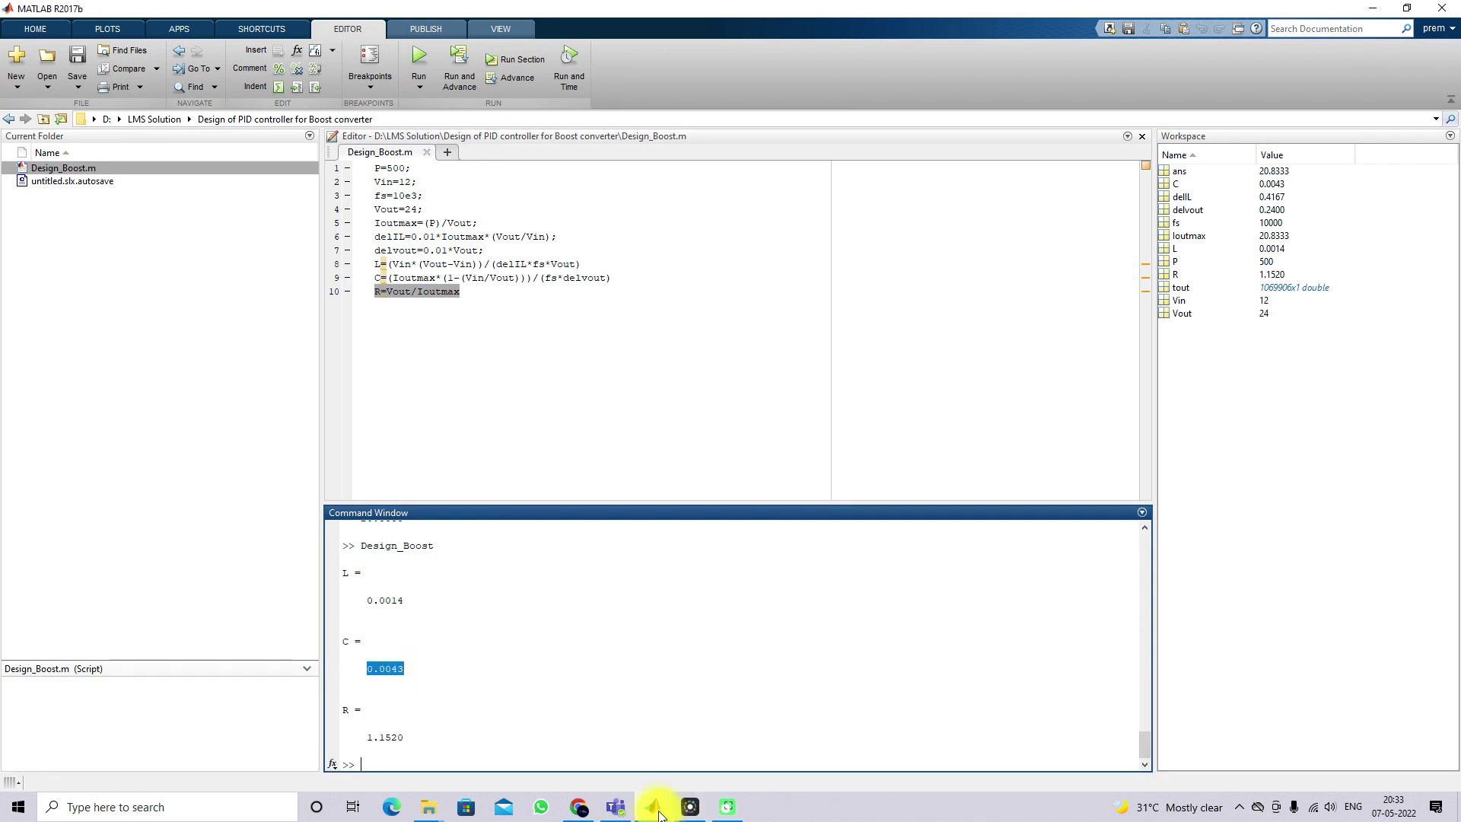
mouse_move(656, 811)
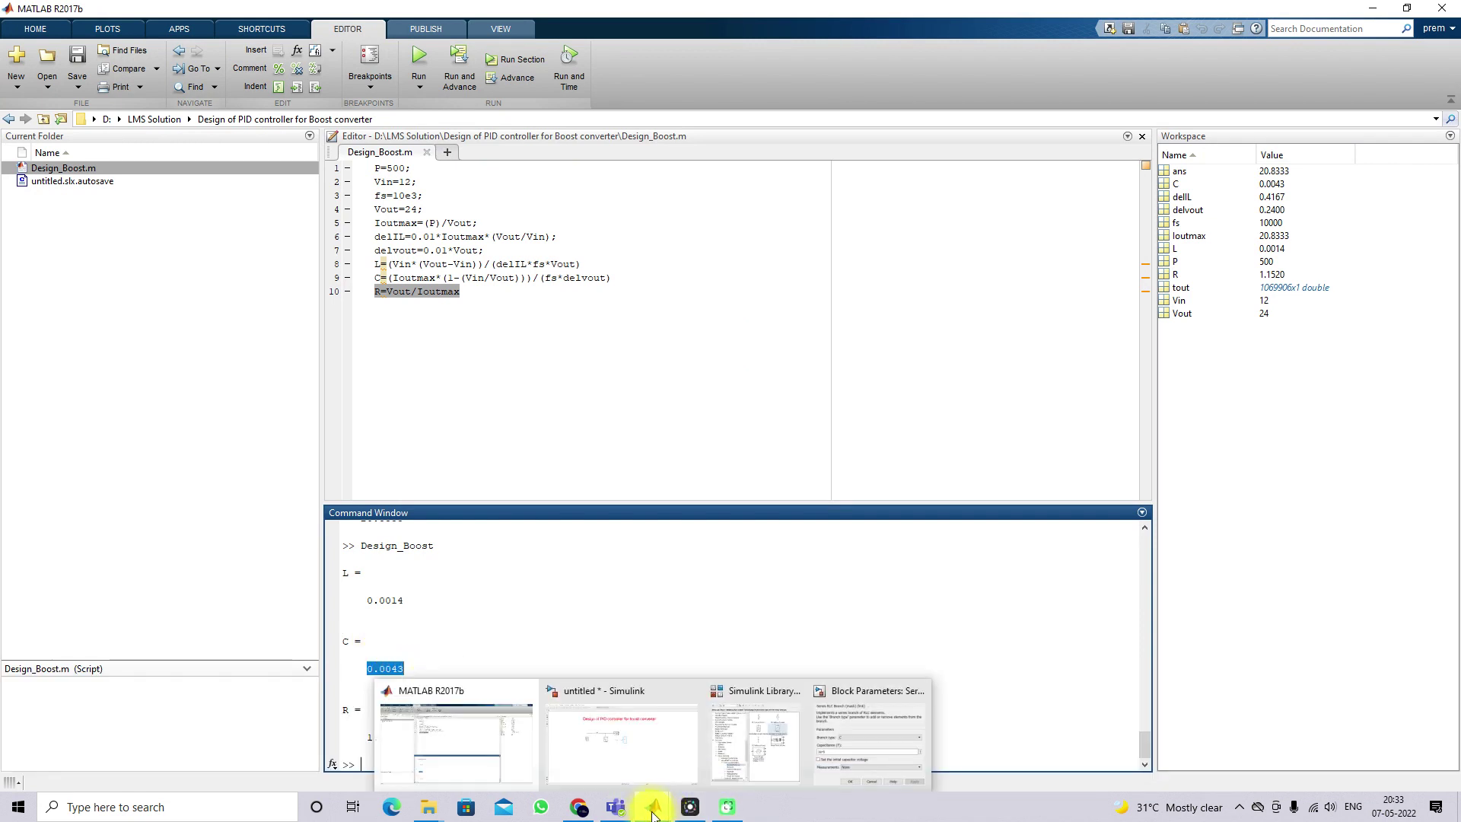
click(855, 741)
double_click(841, 391)
key(ctrl+v)
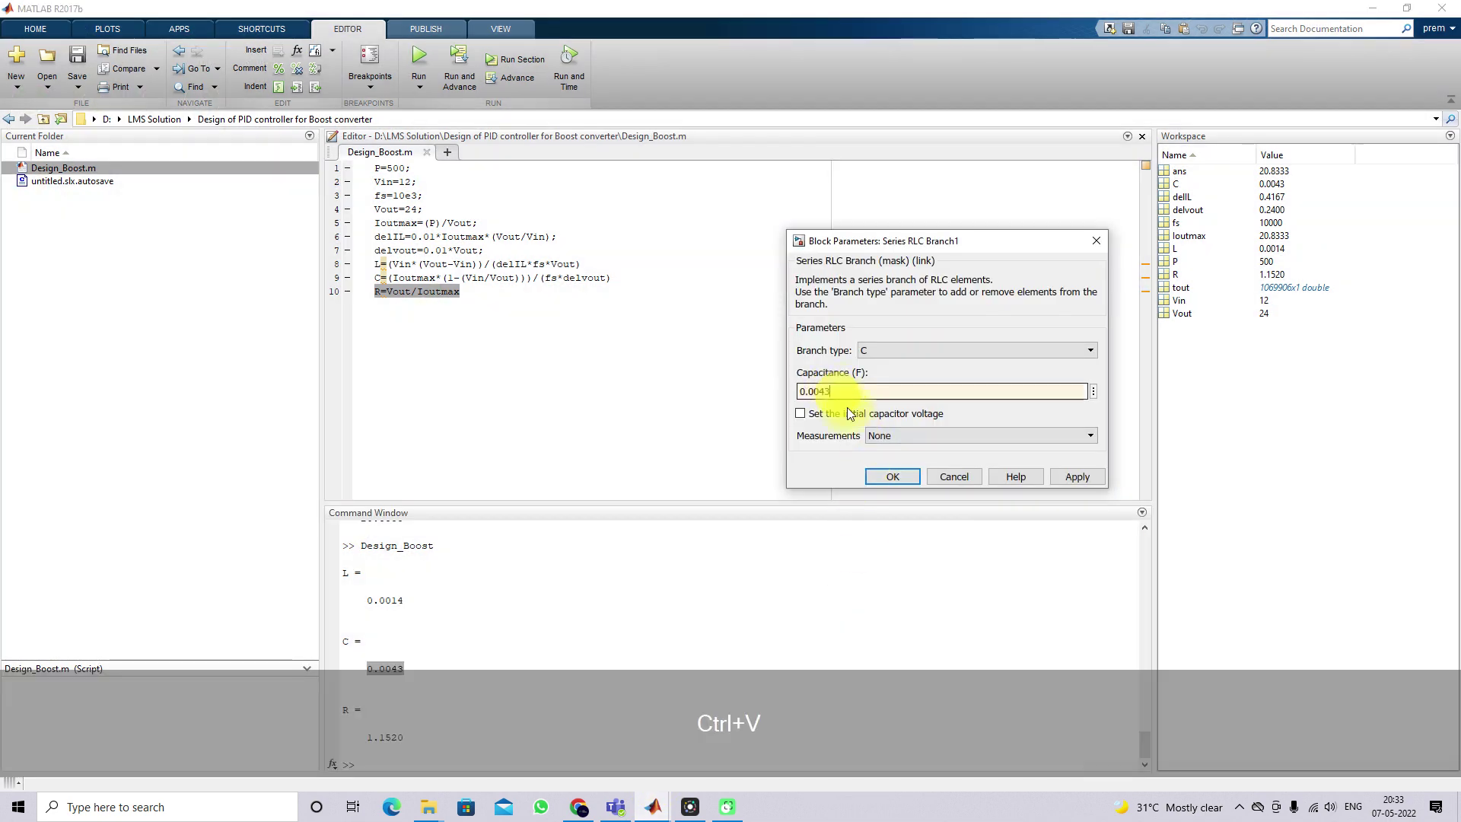
click(883, 476)
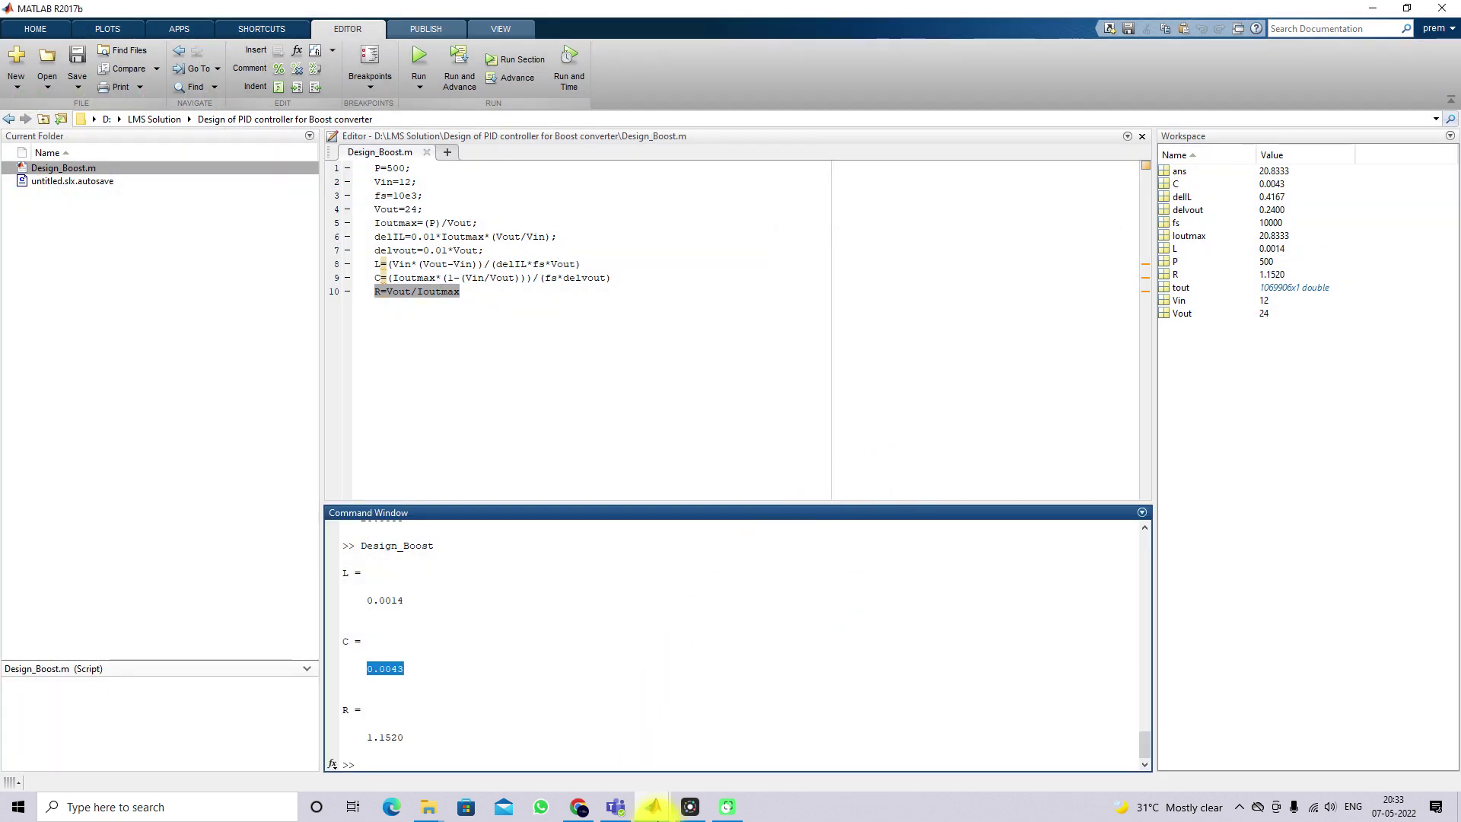
Step: Return to the Simulink model and connect the capacitor's upper end to the diode's cathode
click(655, 806)
click(755, 356)
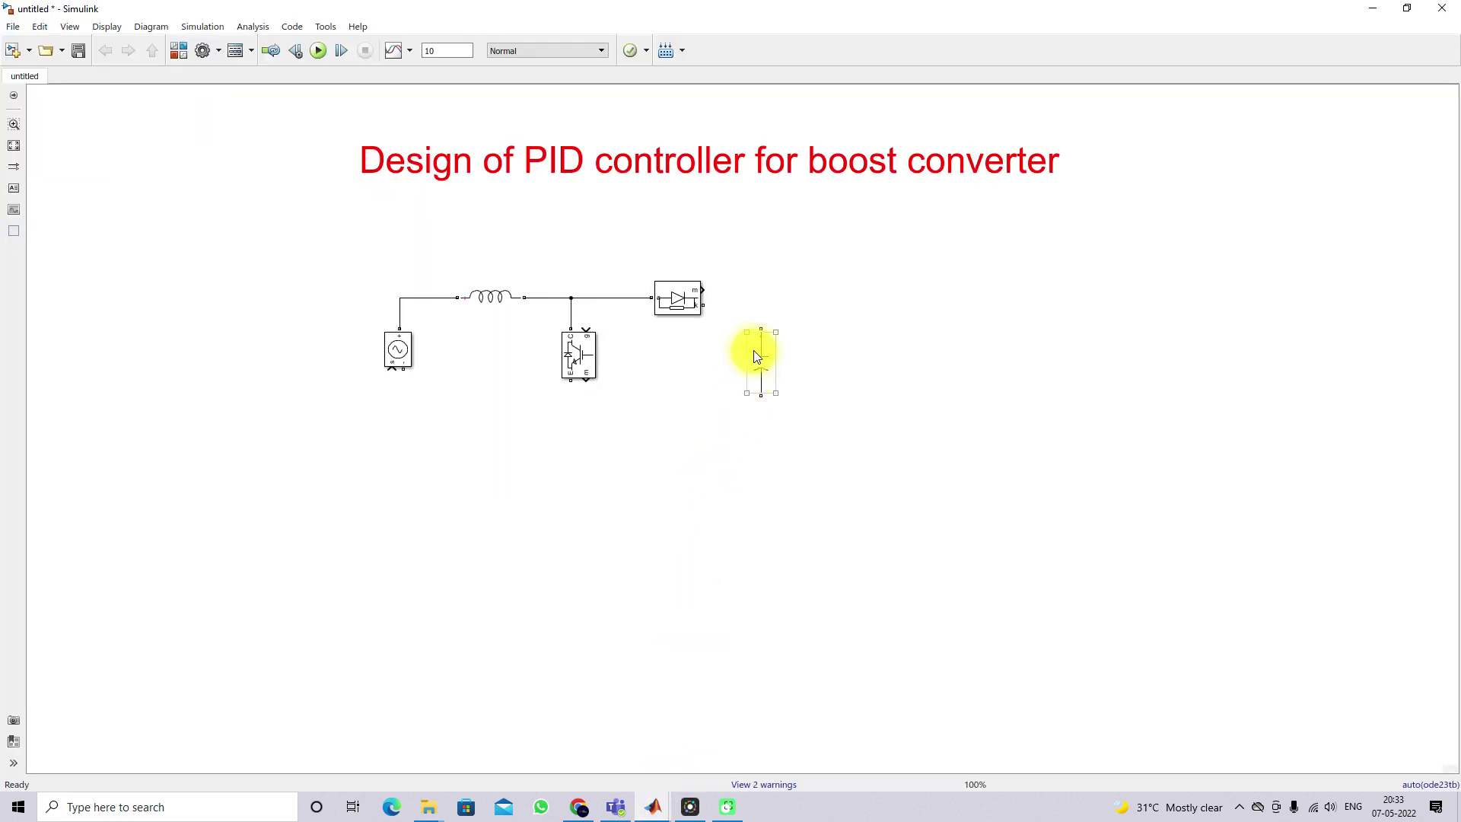
drag(761, 326, 701, 304)
Step: Place a copy of the capacitor to its right and change the copy's branch type to R
drag(758, 378, 873, 371)
double_click(872, 370)
click(981, 350)
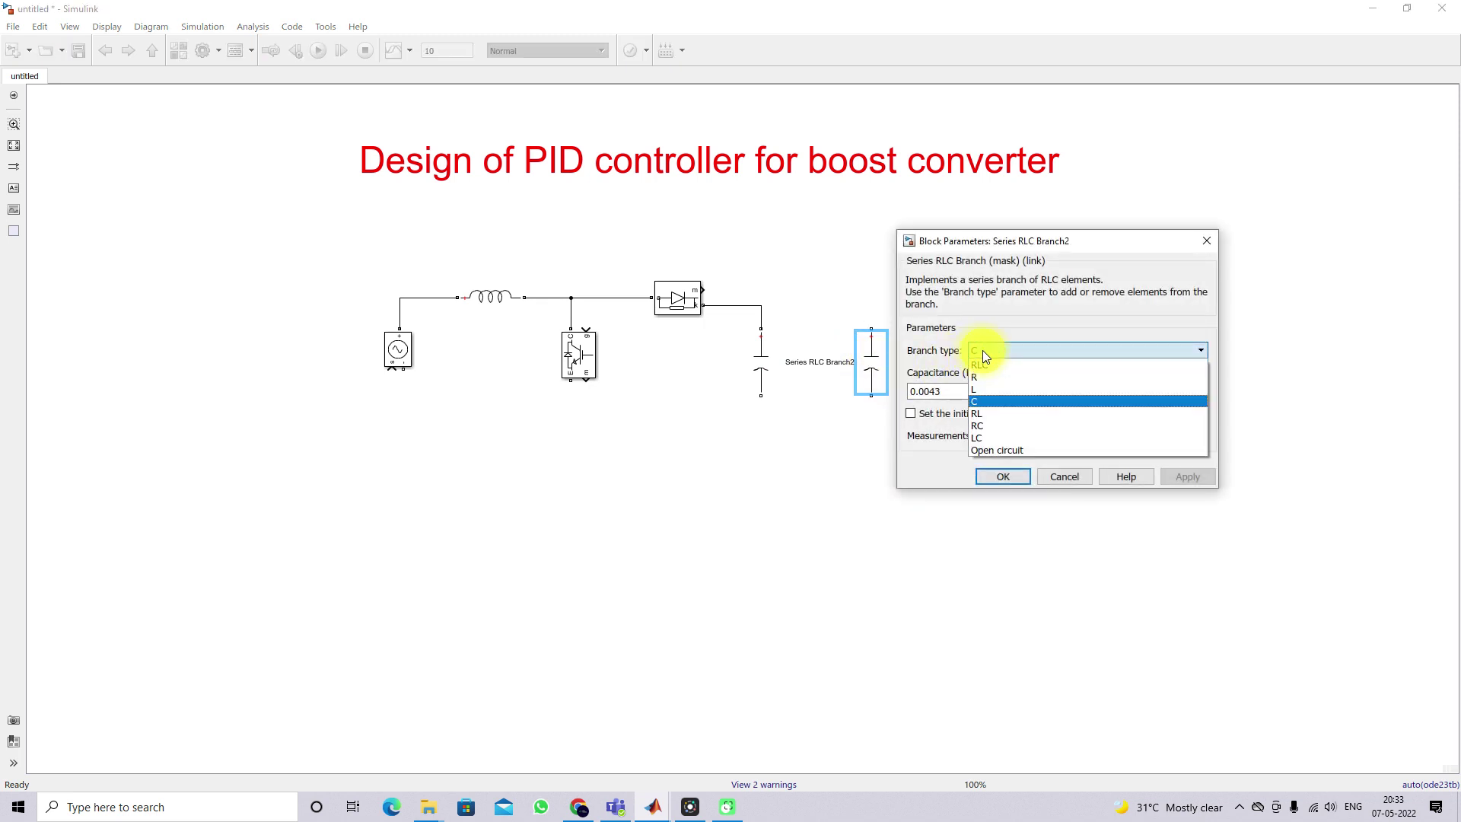
click(981, 376)
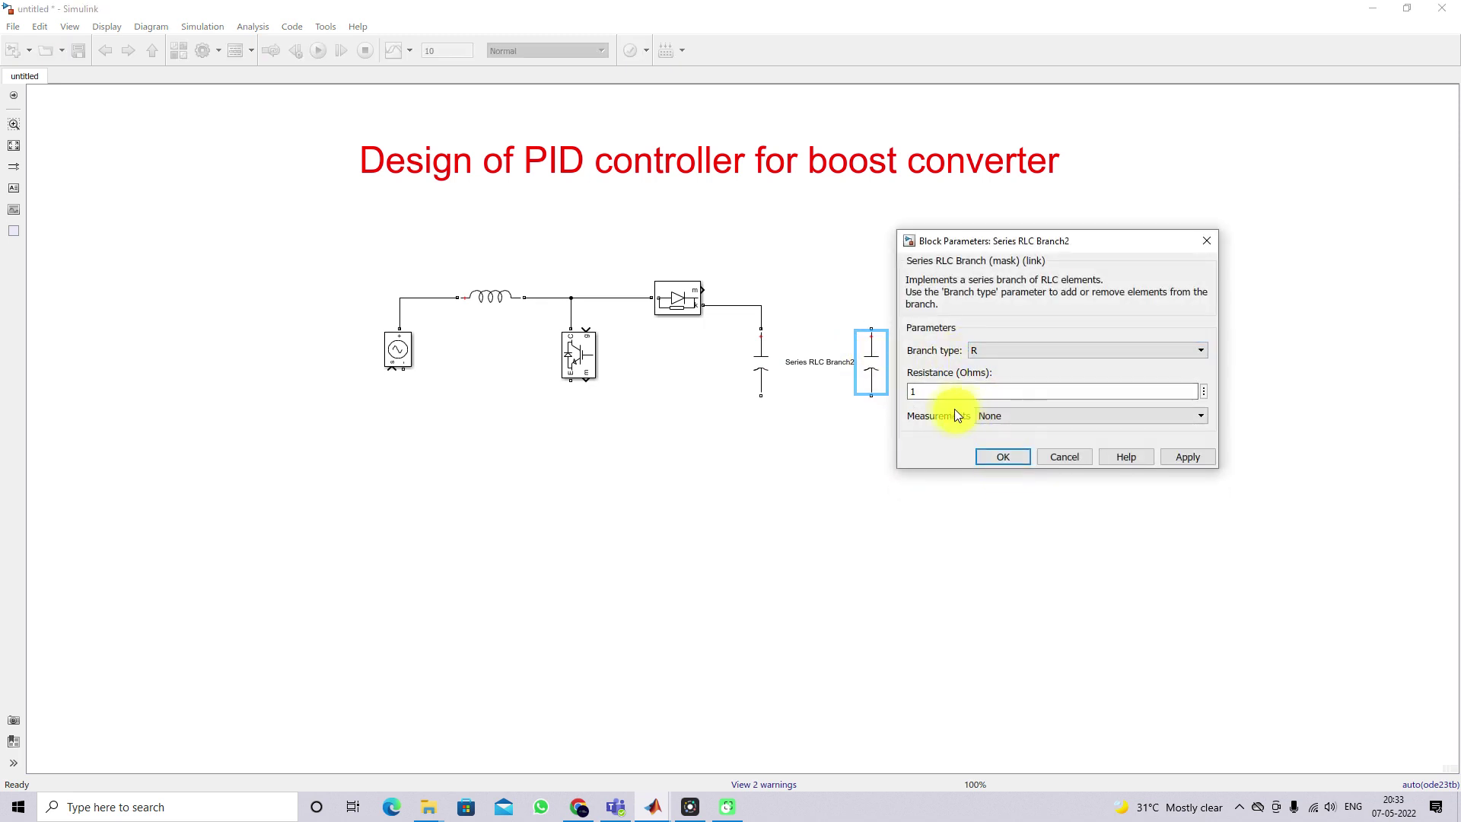
Step: Copy the computed R value from the MATLAB Command Window and set the load resistor's resistance to 1.1520 ohms
mouse_move(652, 804)
click(456, 750)
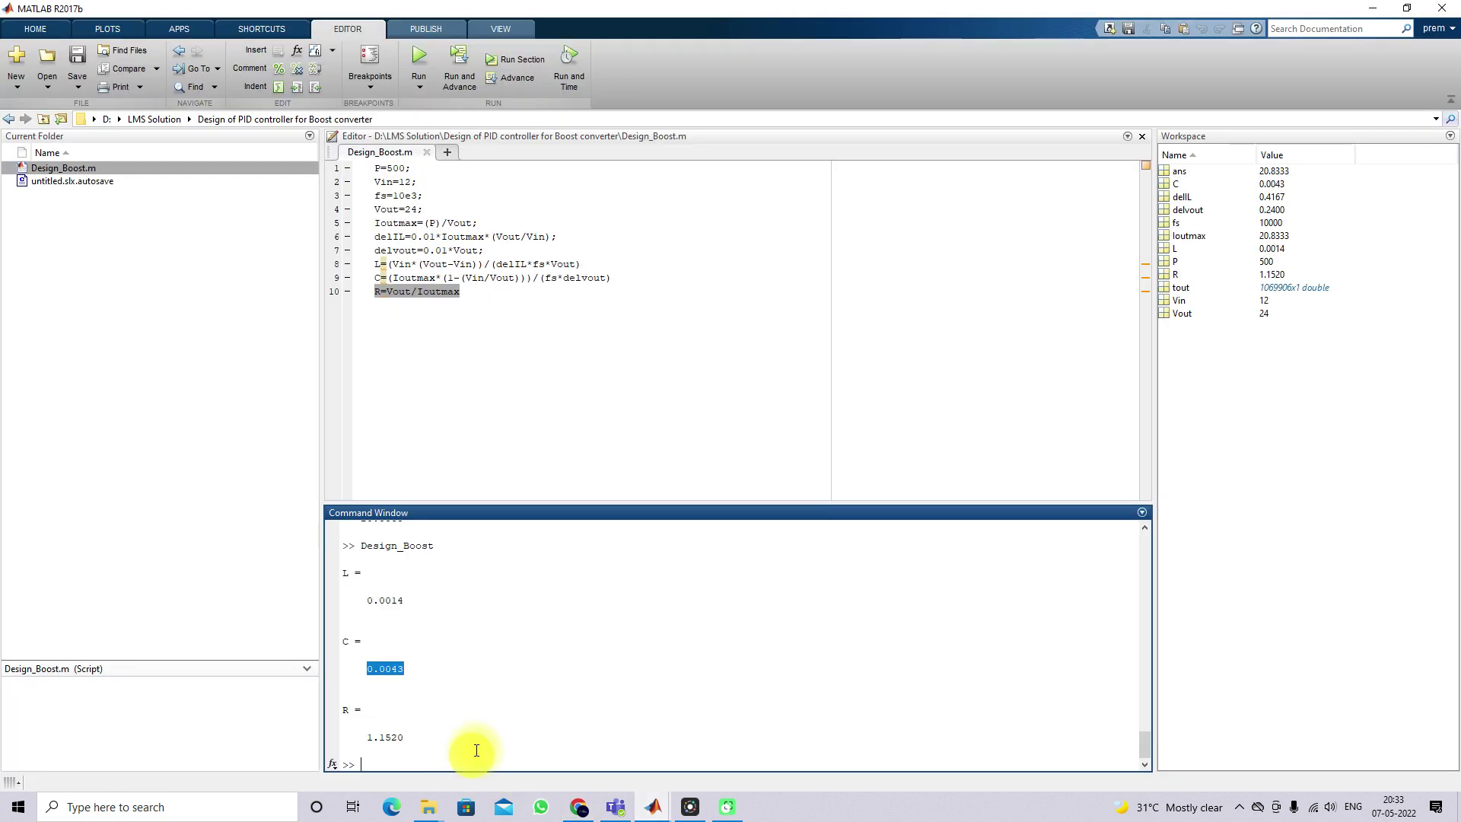
double_click(380, 738)
key(ctrl+c)
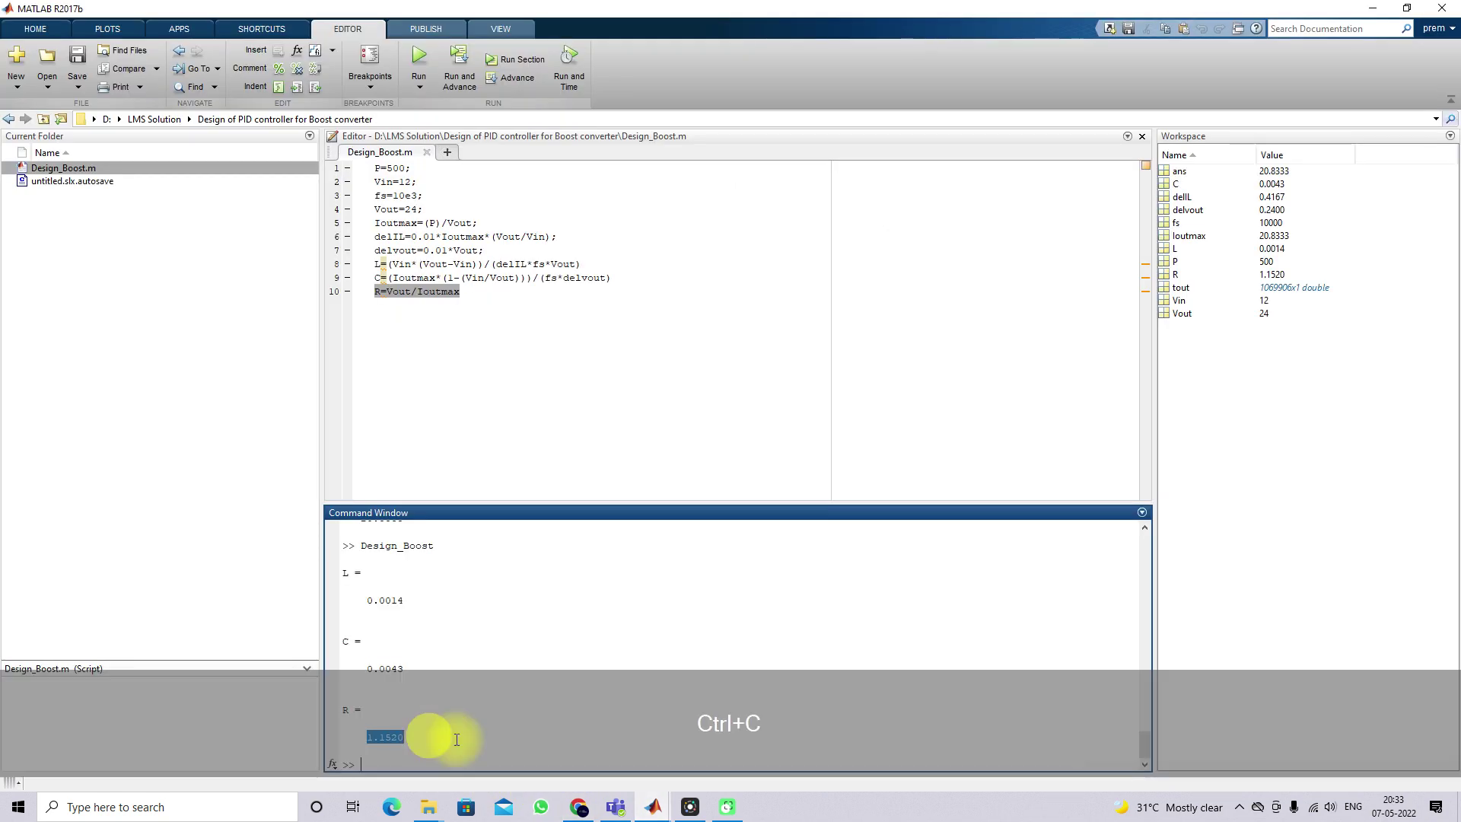
mouse_move(645, 811)
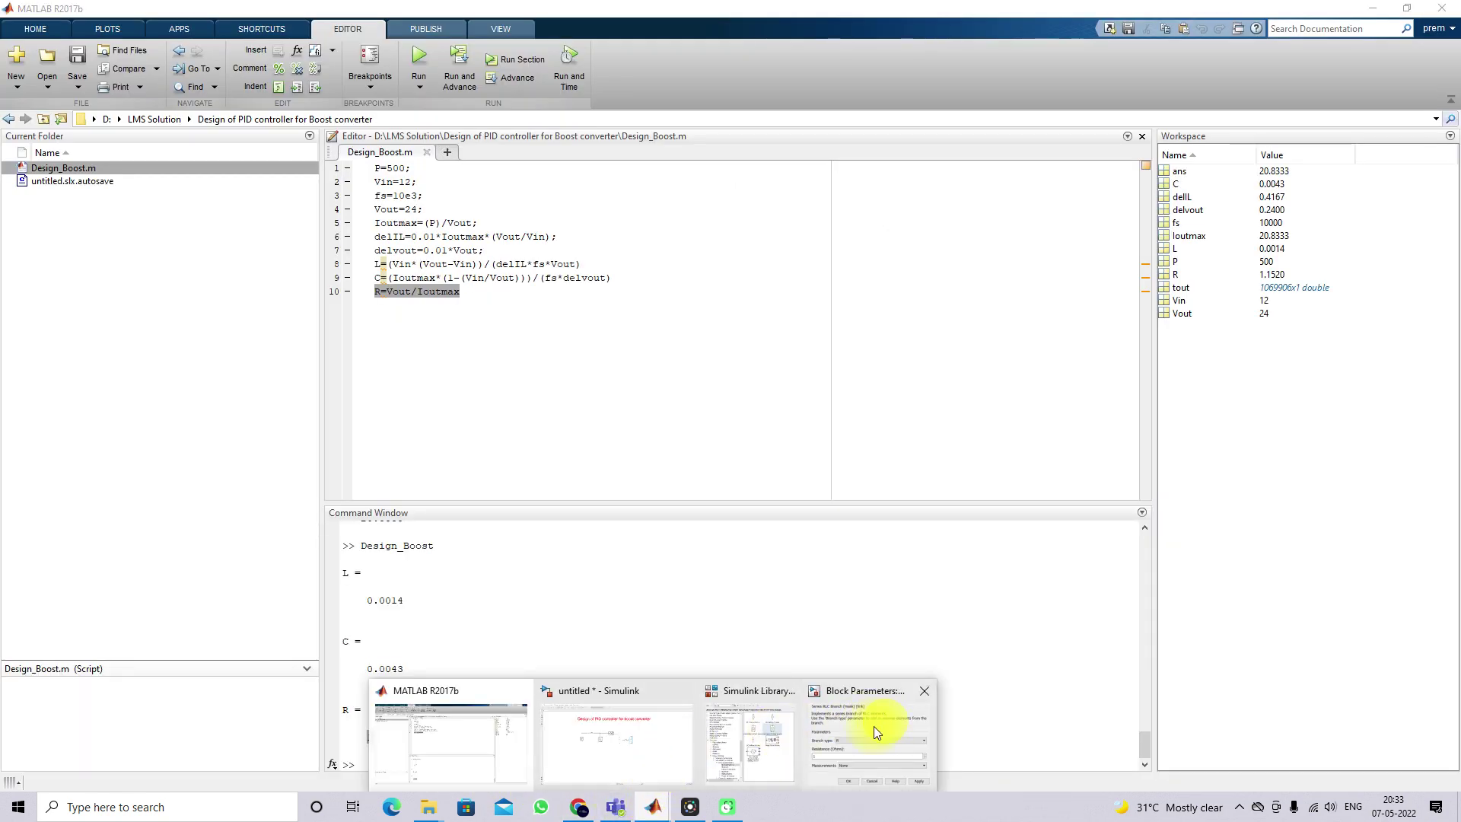
click(670, 757)
click(893, 733)
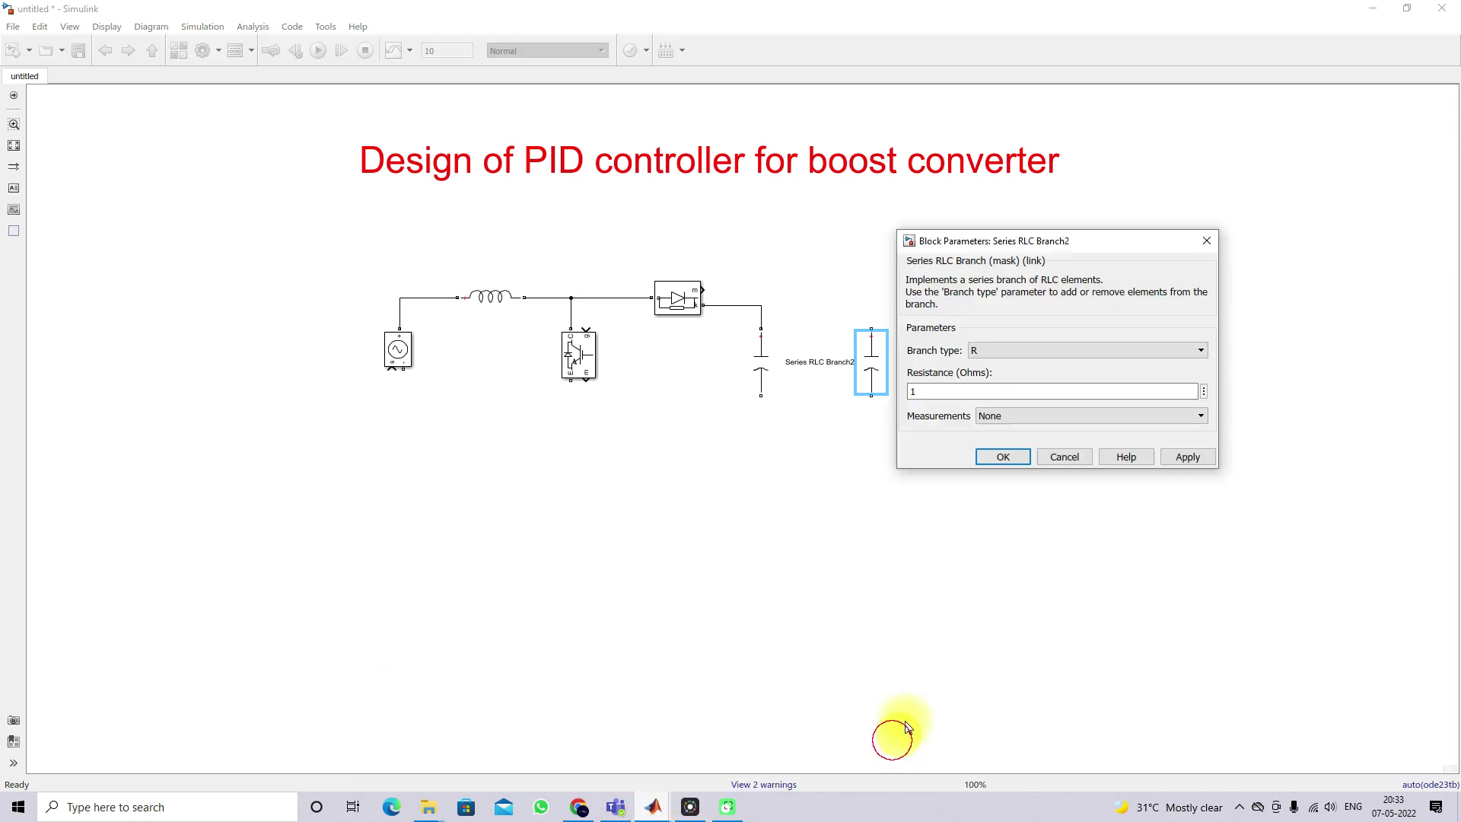
double_click(968, 389)
key(ctrl+v)
click(995, 458)
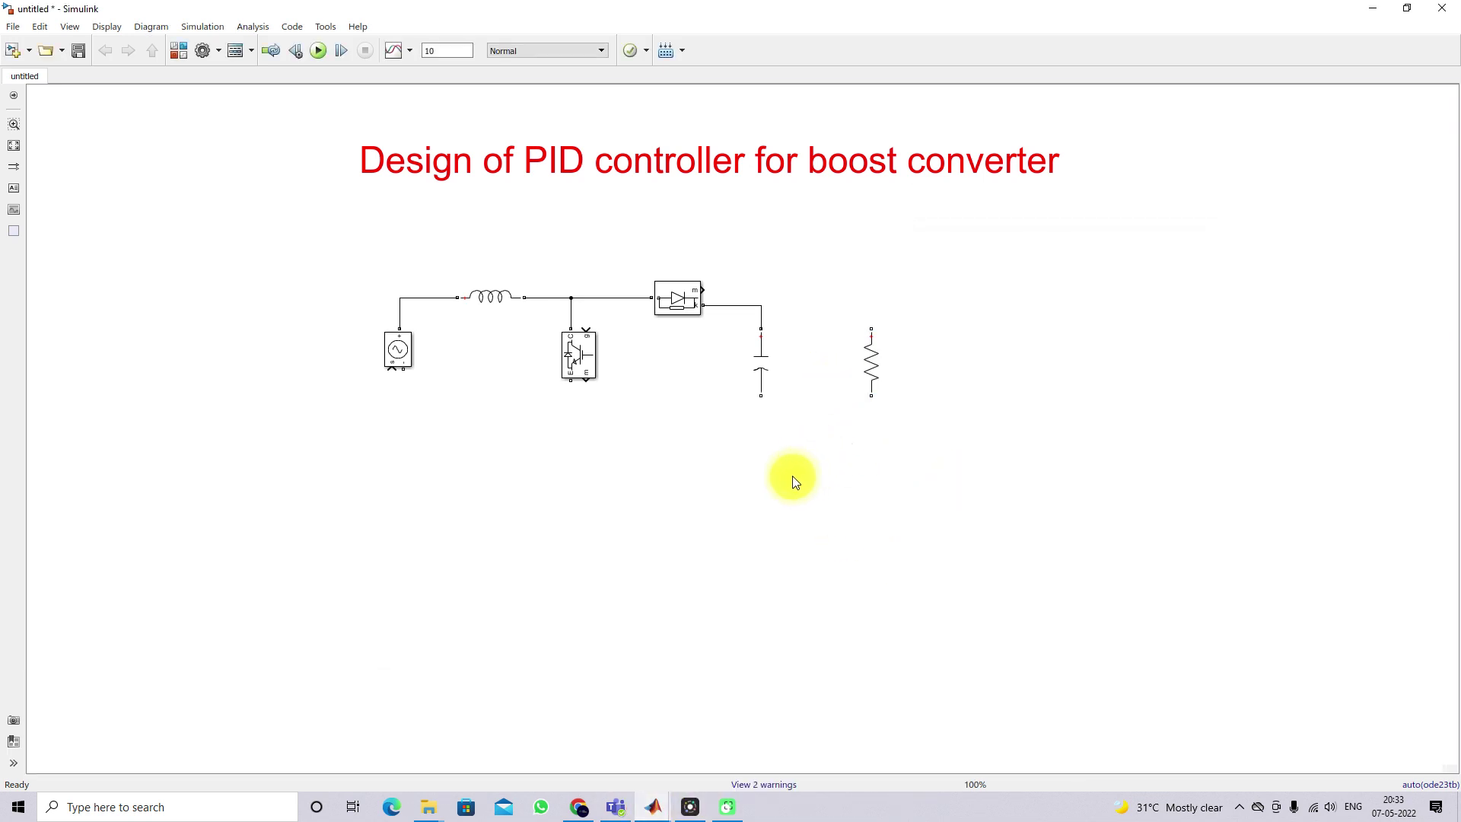
Step: Wire the source's negative terminal to the resistor's lower end and join the IGBT emitter and the capacitor's lower end to that line
mouse_move(401, 371)
mouse_down()
mouse_move(424, 391)
mouse_move(824, 417)
mouse_move(870, 394)
mouse_up()
click(576, 404)
click(554, 417)
drag(571, 379, 571, 404)
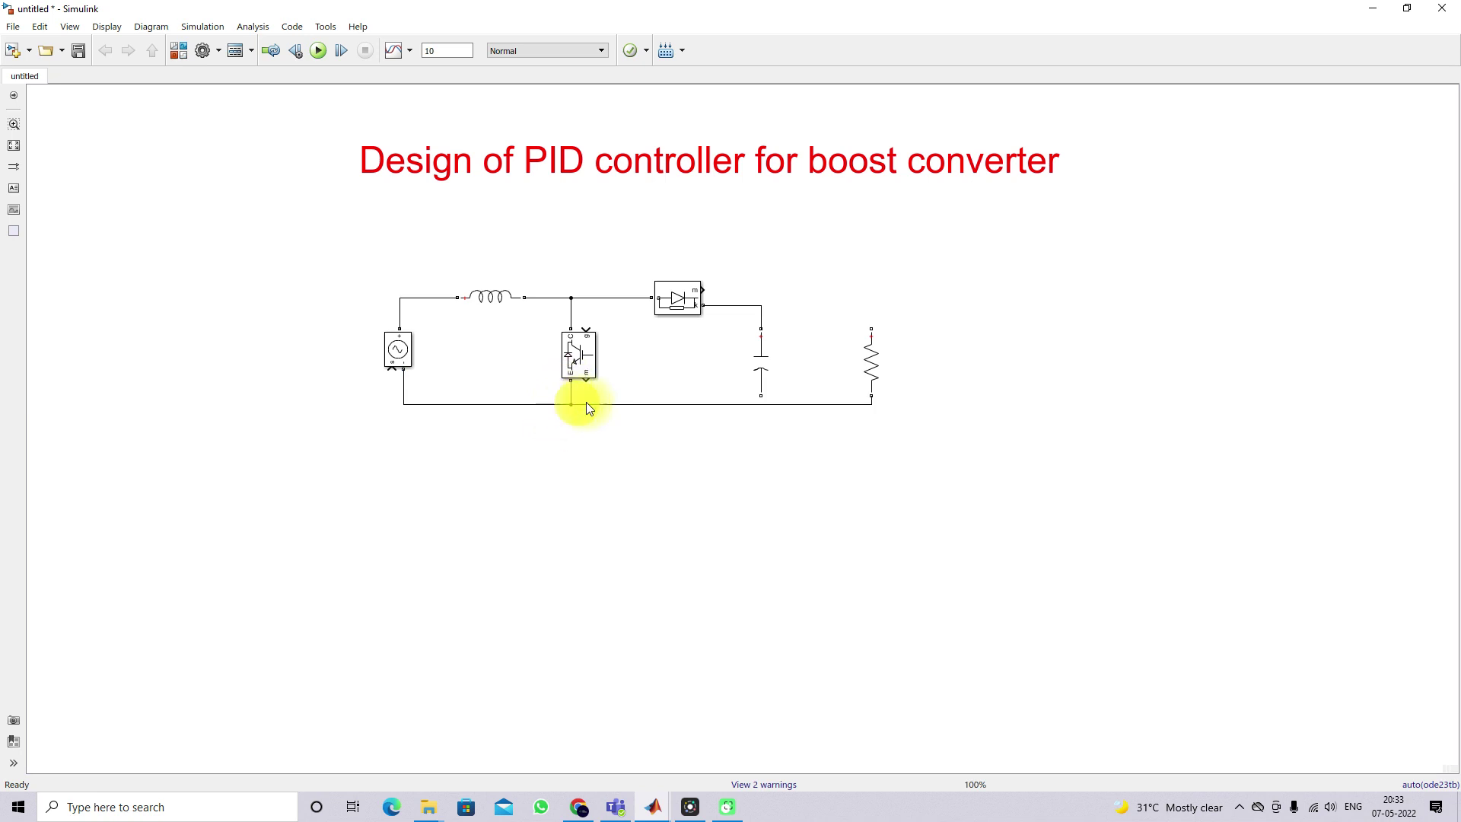
drag(758, 397, 760, 404)
click(767, 381)
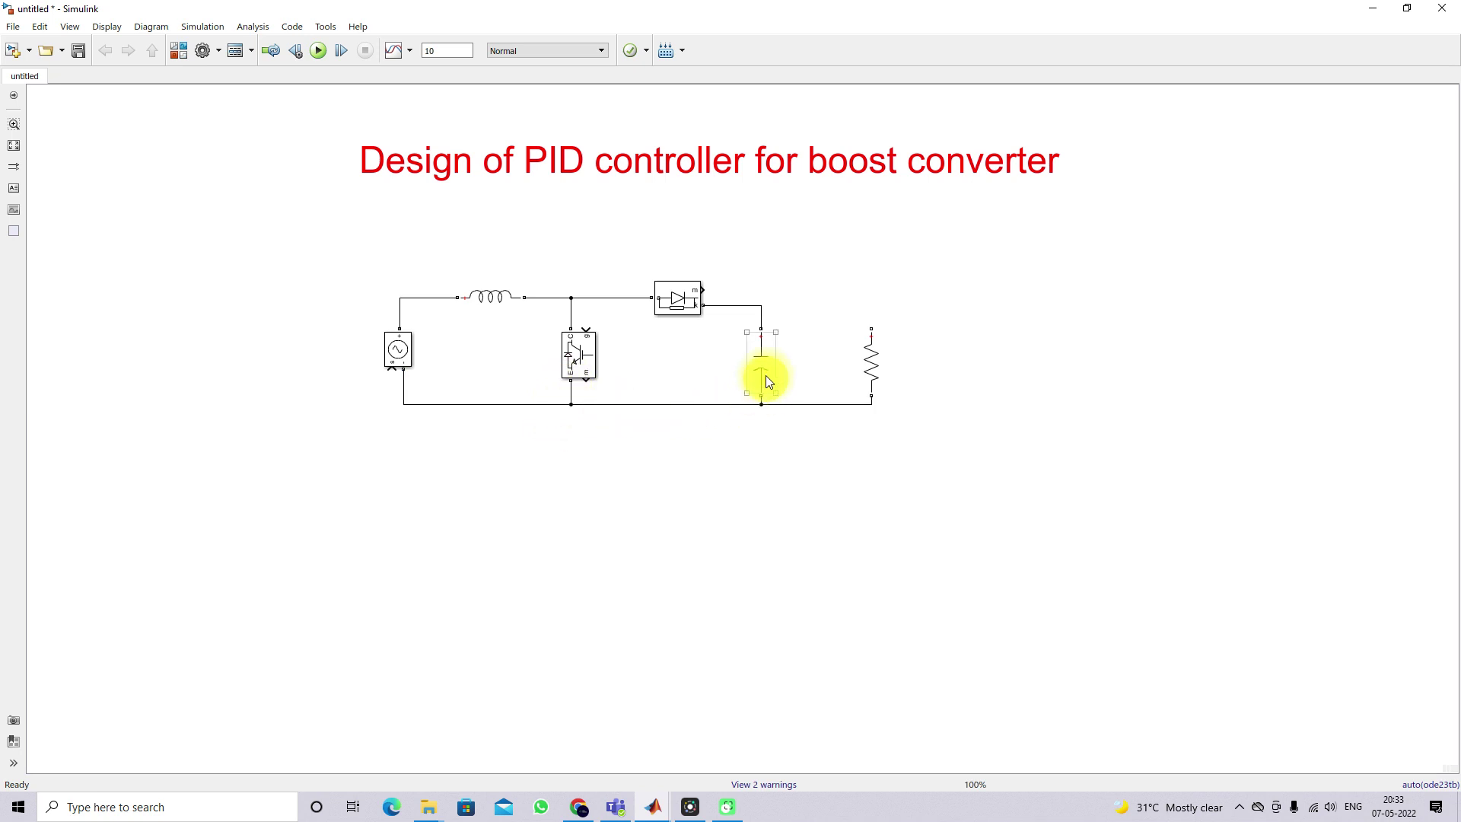
Step: Insert a Current Measurement block and wire it in series between the diode-capacitor junction and the resistor's upper end
click(779, 442)
text(current)
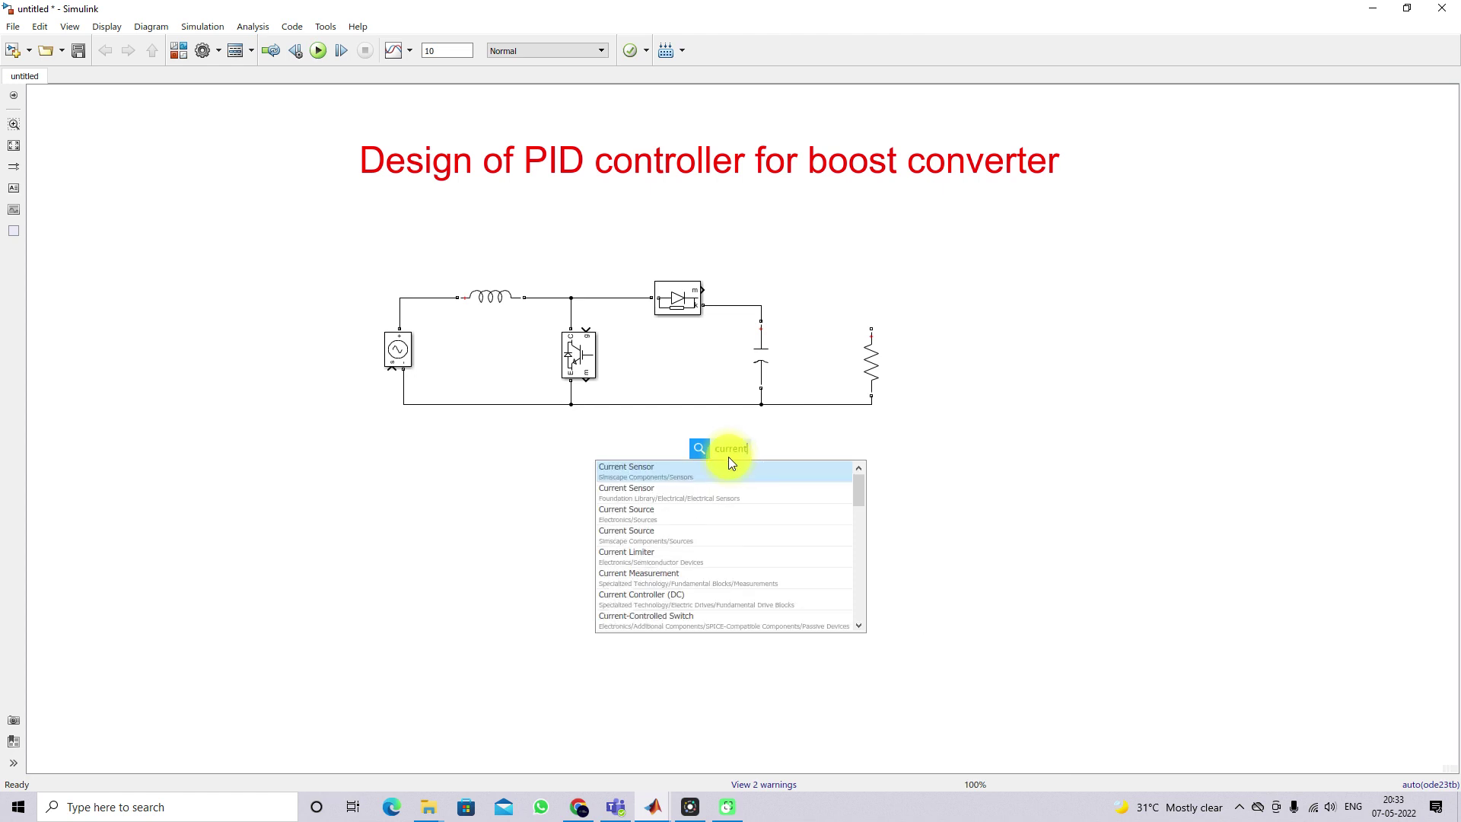
click(657, 581)
drag(735, 465, 872, 327)
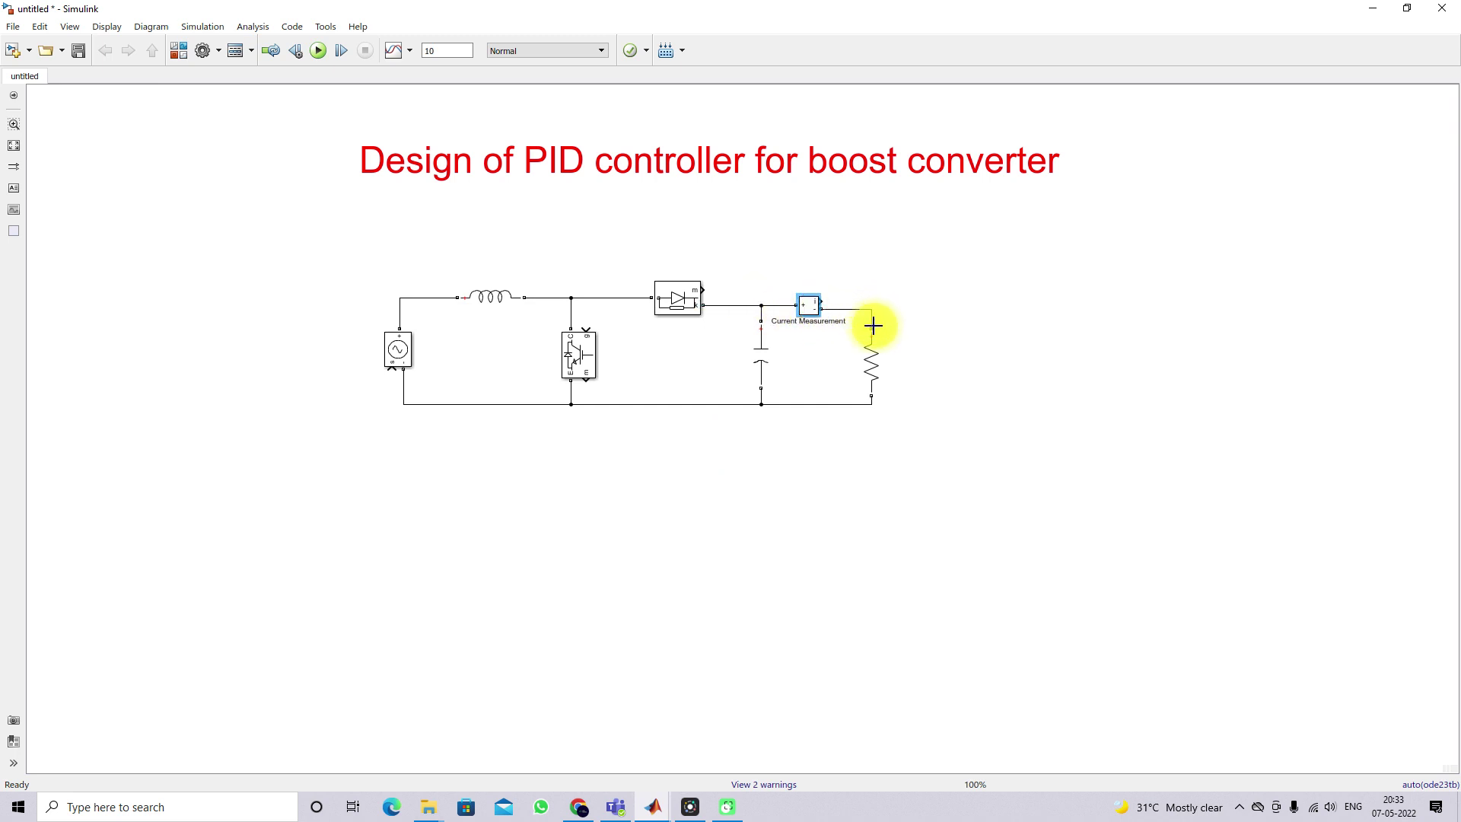
Step: Insert a Voltage Measurement block to the right of the load resistor and connect it across the resistor
double_click(796, 540)
text(voltage)
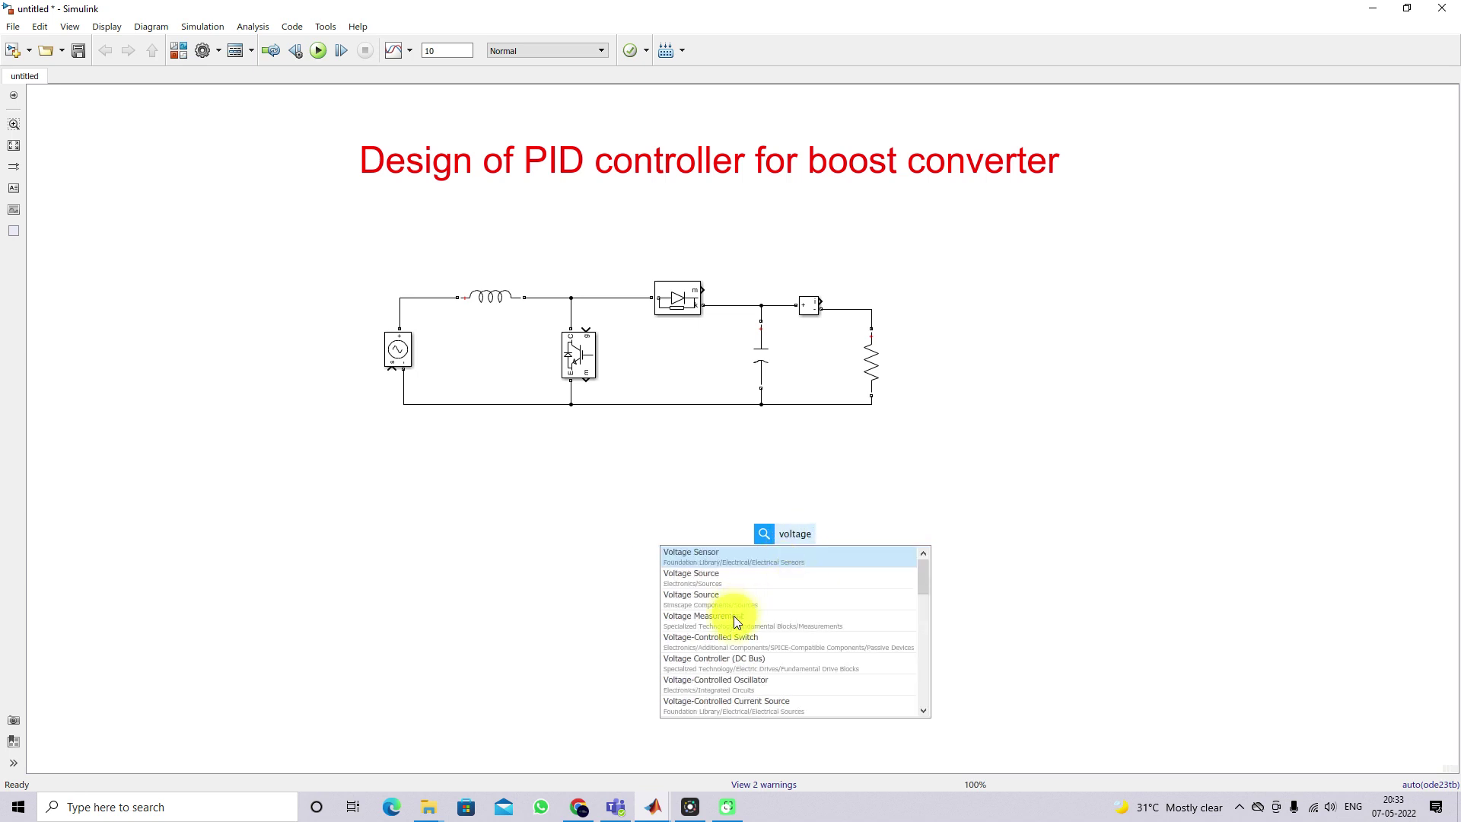
click(734, 616)
drag(964, 345, 871, 309)
drag(945, 350, 873, 404)
click(892, 446)
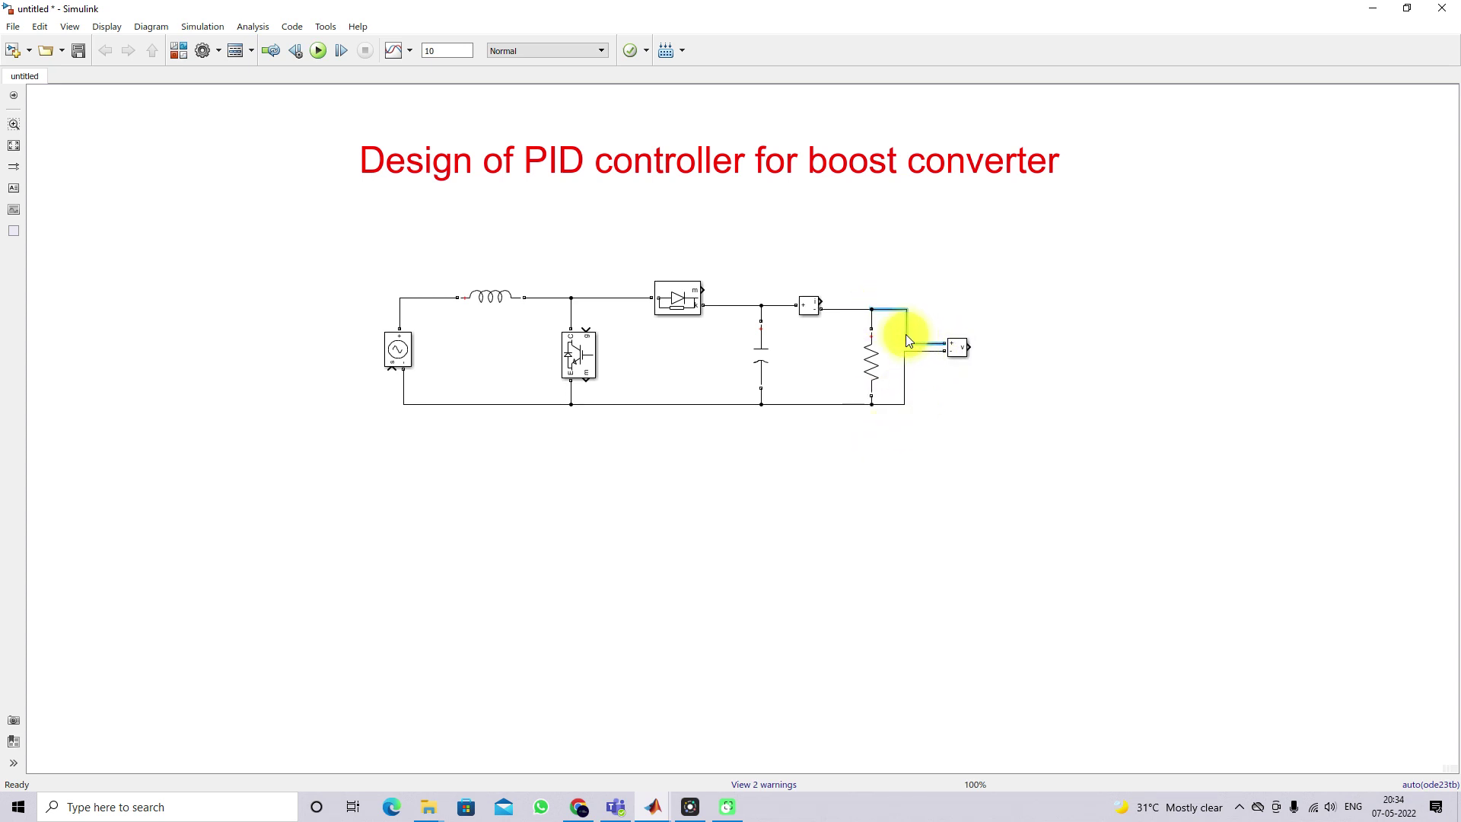
click(896, 462)
Step: Place a copy of the Voltage Measurement block beside the voltage source and connect it across the input lines
click(955, 349)
key(ctrl+c)
key(ctrl+v)
drag(447, 343, 429, 298)
drag(444, 351, 432, 404)
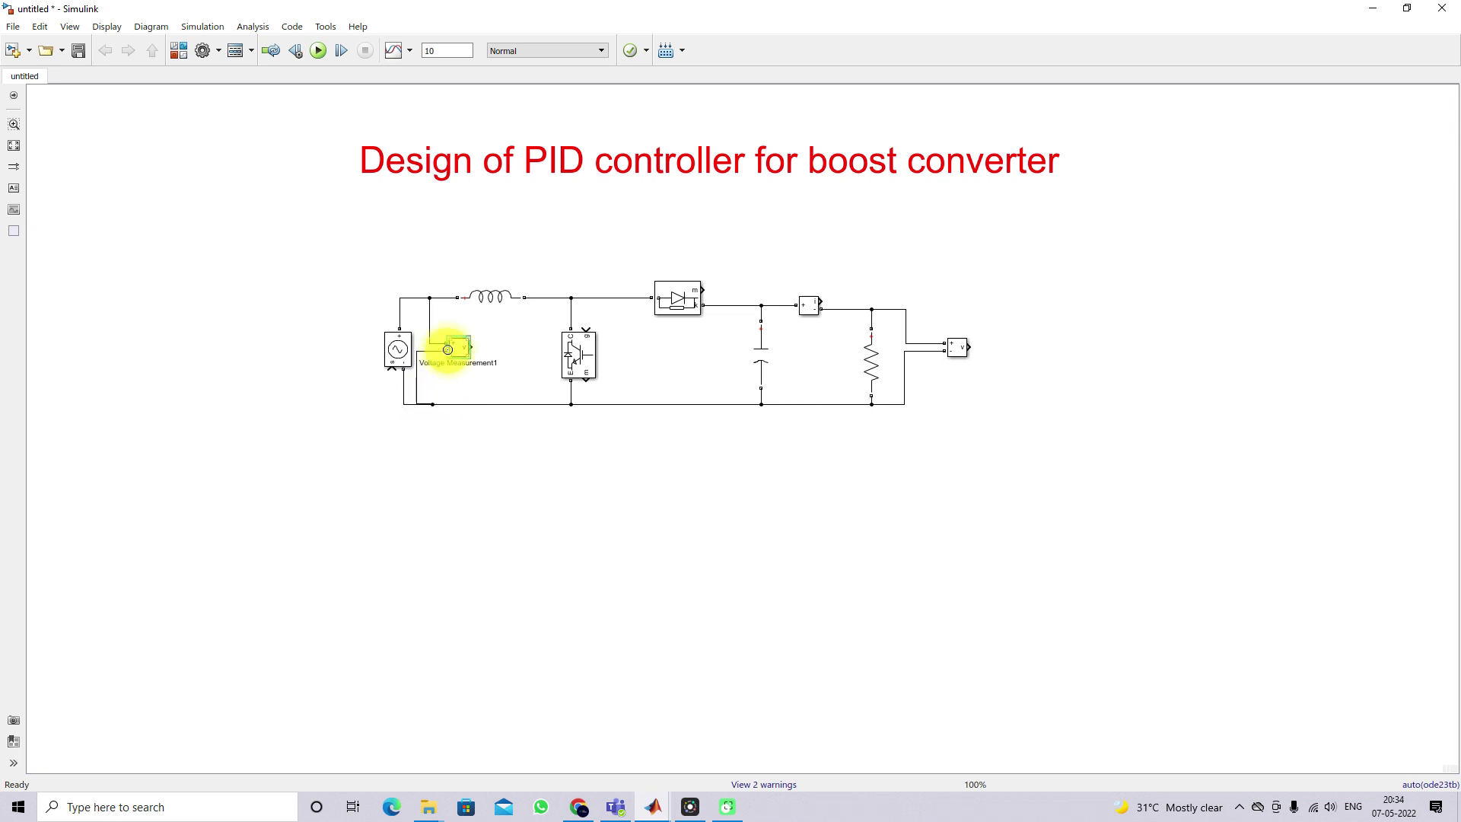
click(417, 387)
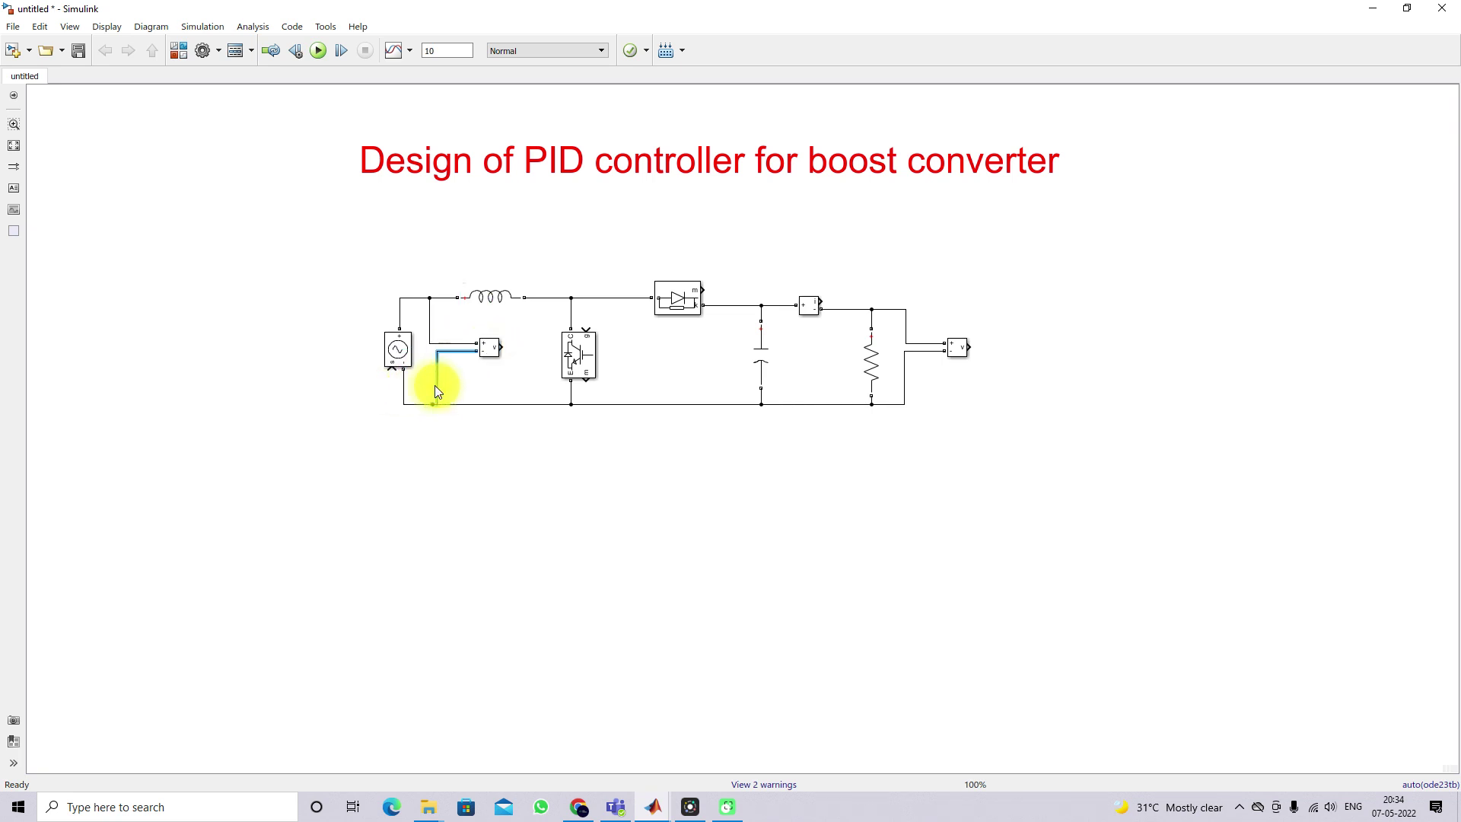
Step: Insert a Step block to the left of the voltage source and connect it to the source's signal input
double_click(323, 426)
text(st)
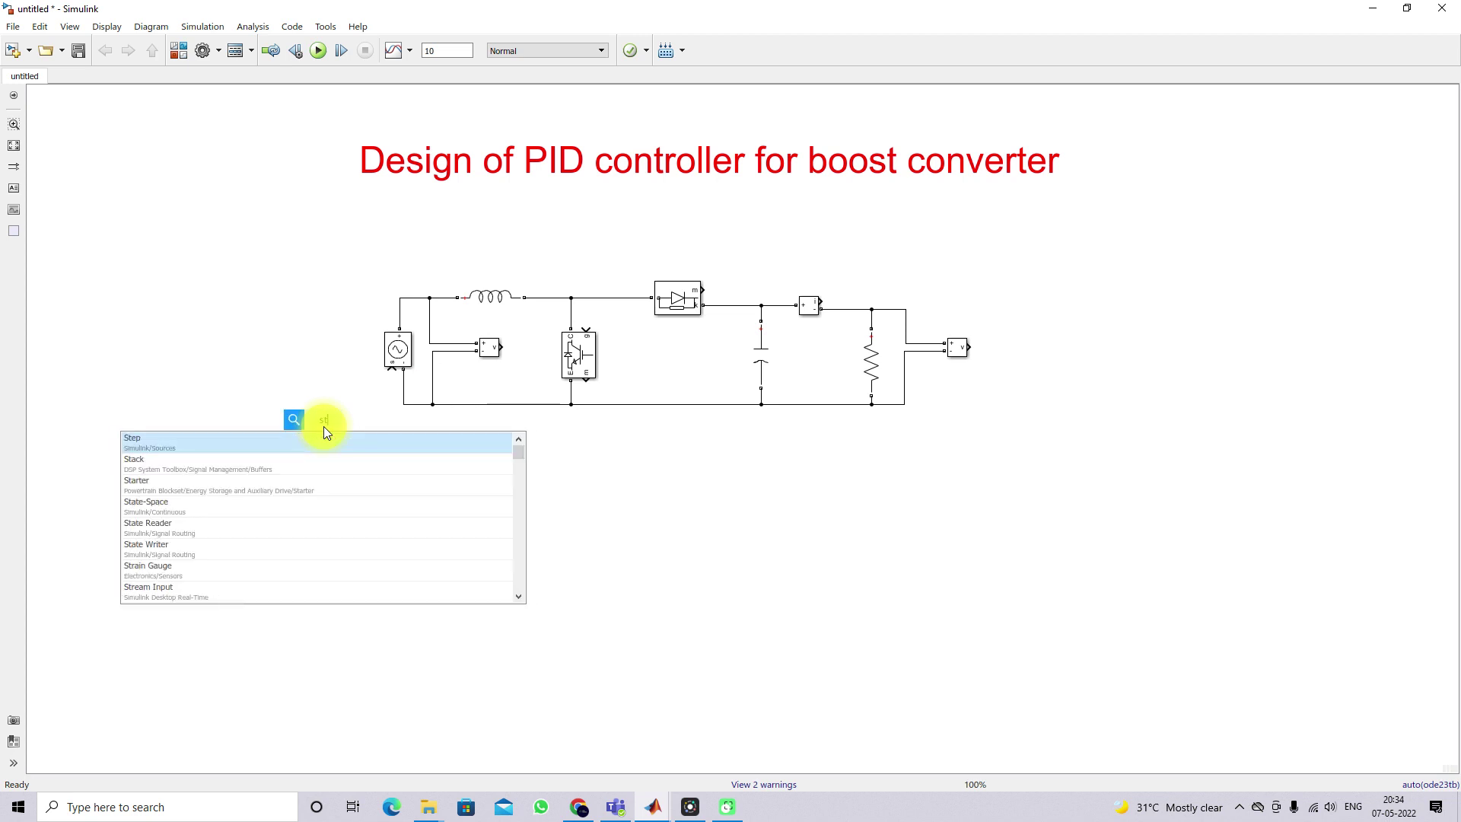
text(ep)
key(Return)
mouse_move(329, 398)
mouse_down()
mouse_move(330, 381)
mouse_move(392, 372)
mouse_up()
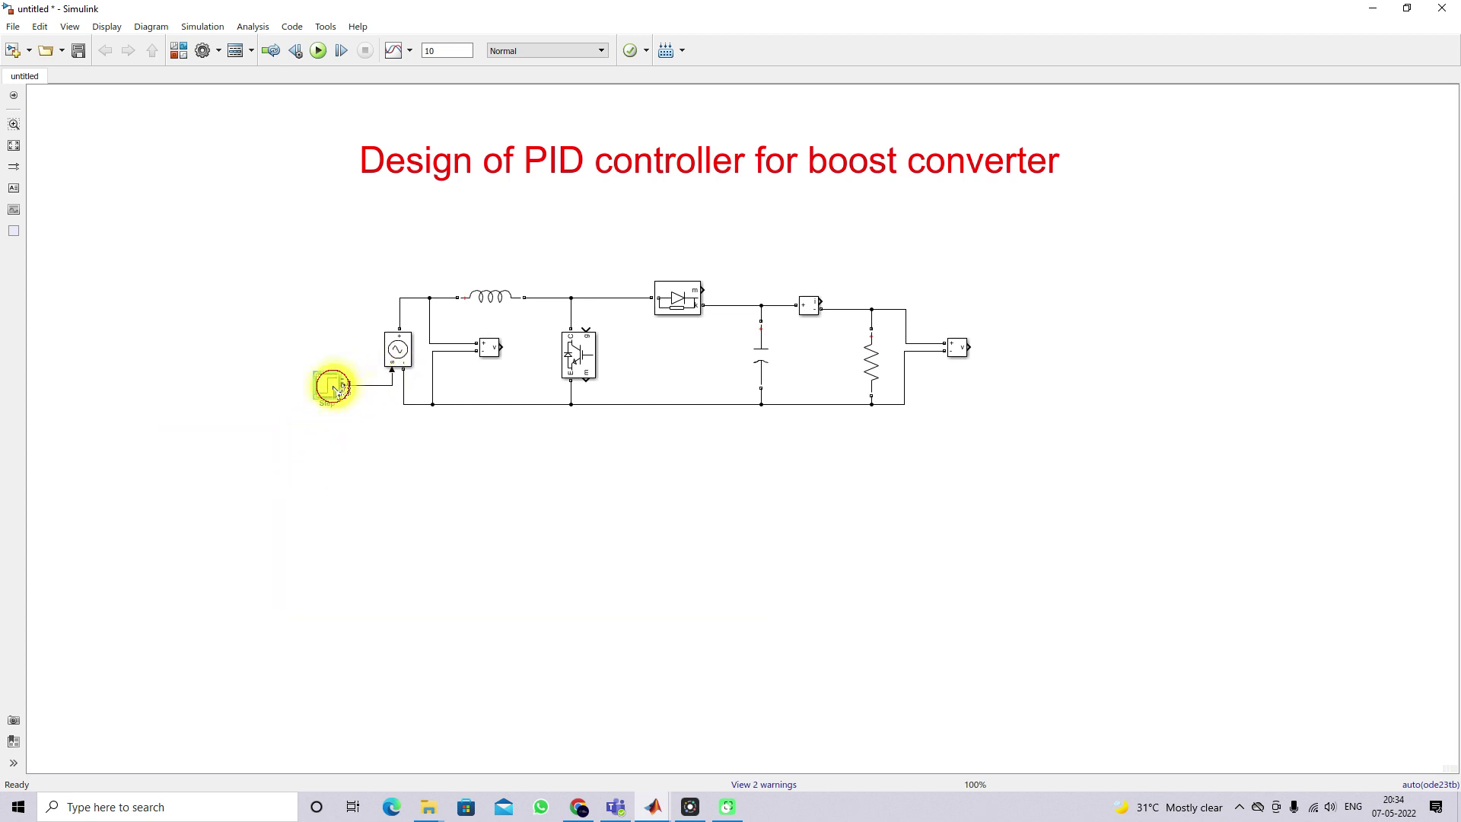
Step: Set the Step block's initial value and final value to 12
double_click(337, 388)
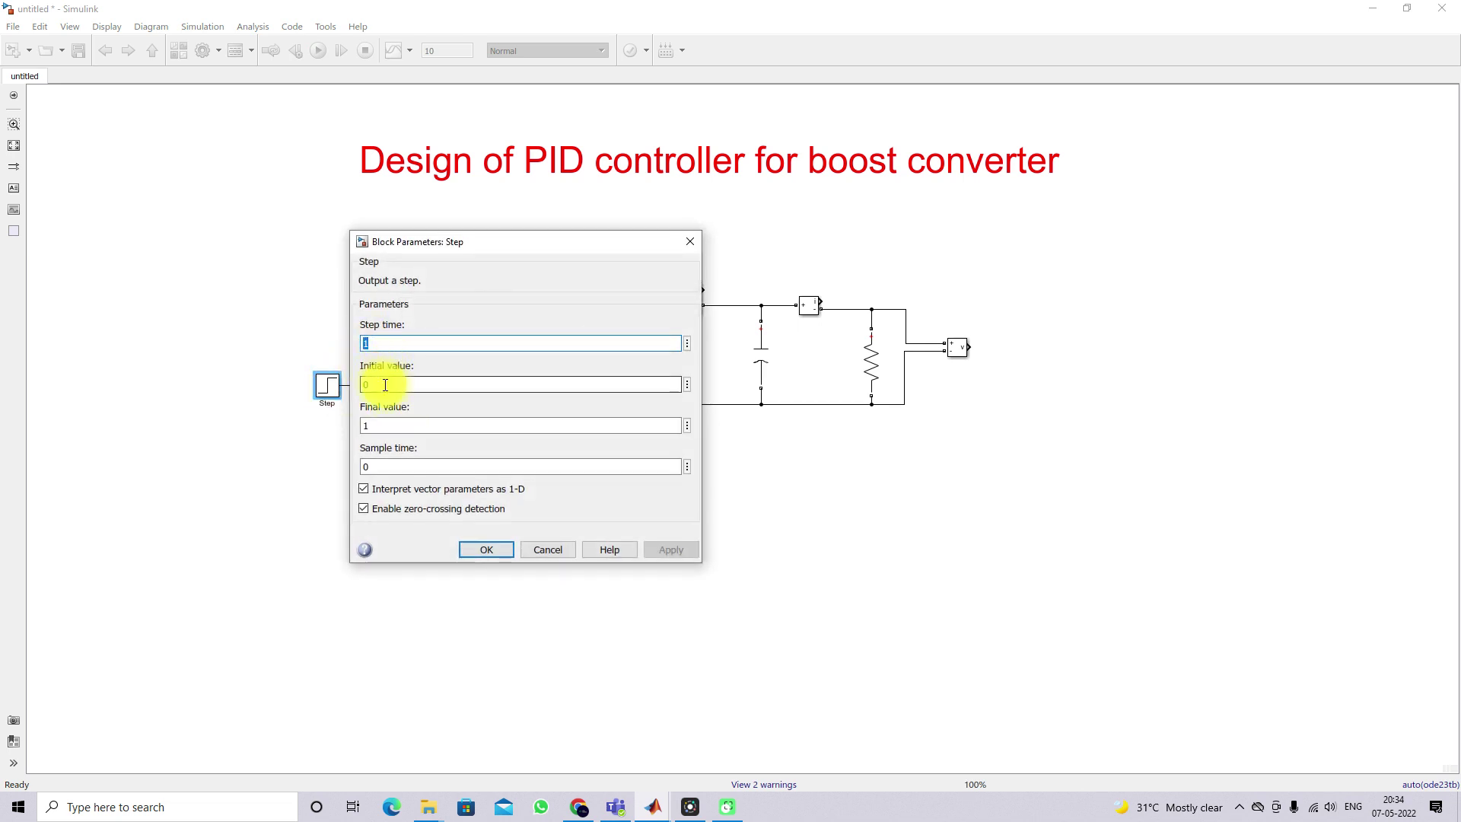
double_click(385, 385)
text(12)
double_click(389, 426)
text(12)
key(Return)
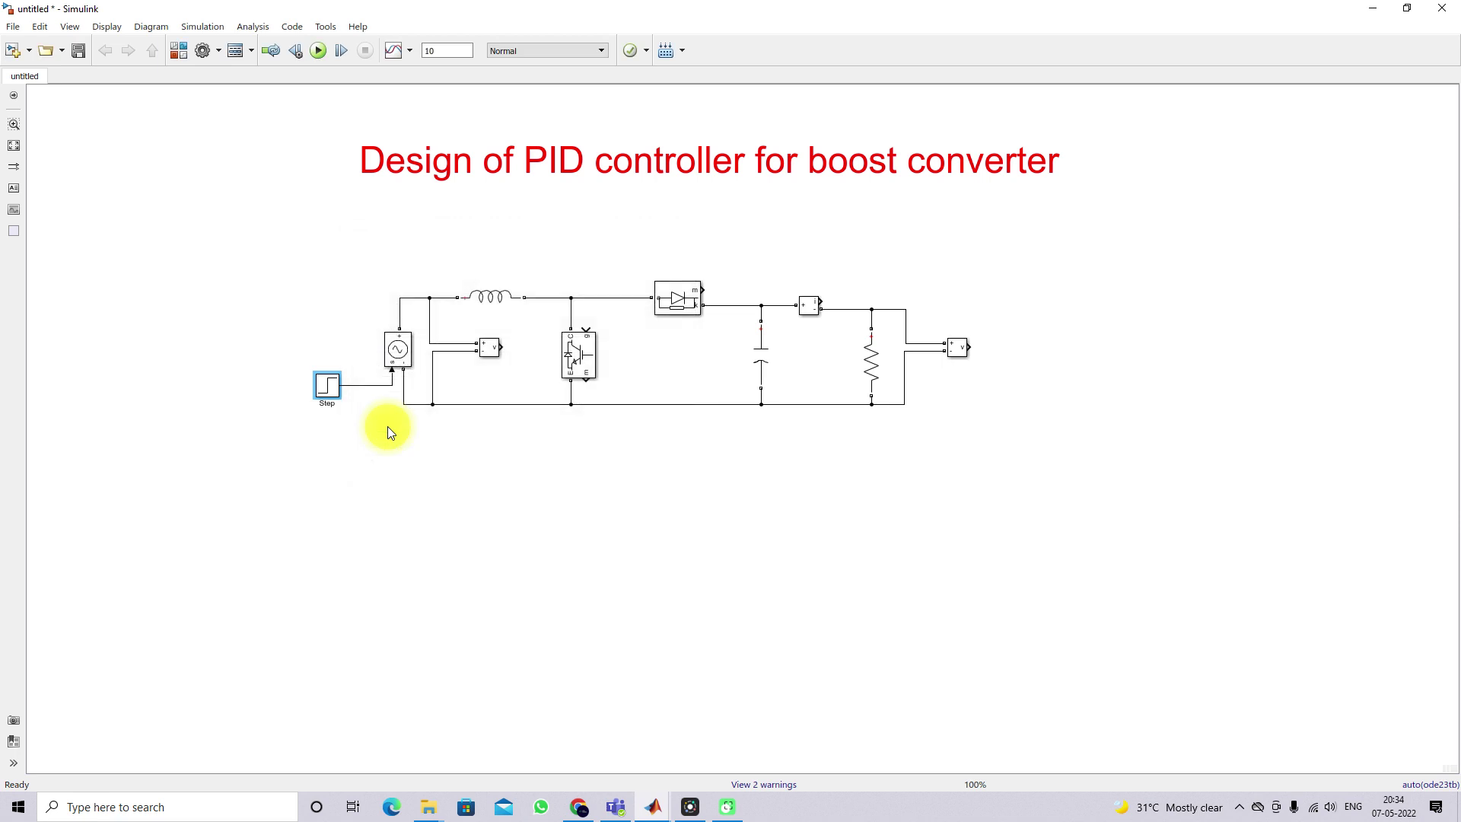
click(438, 466)
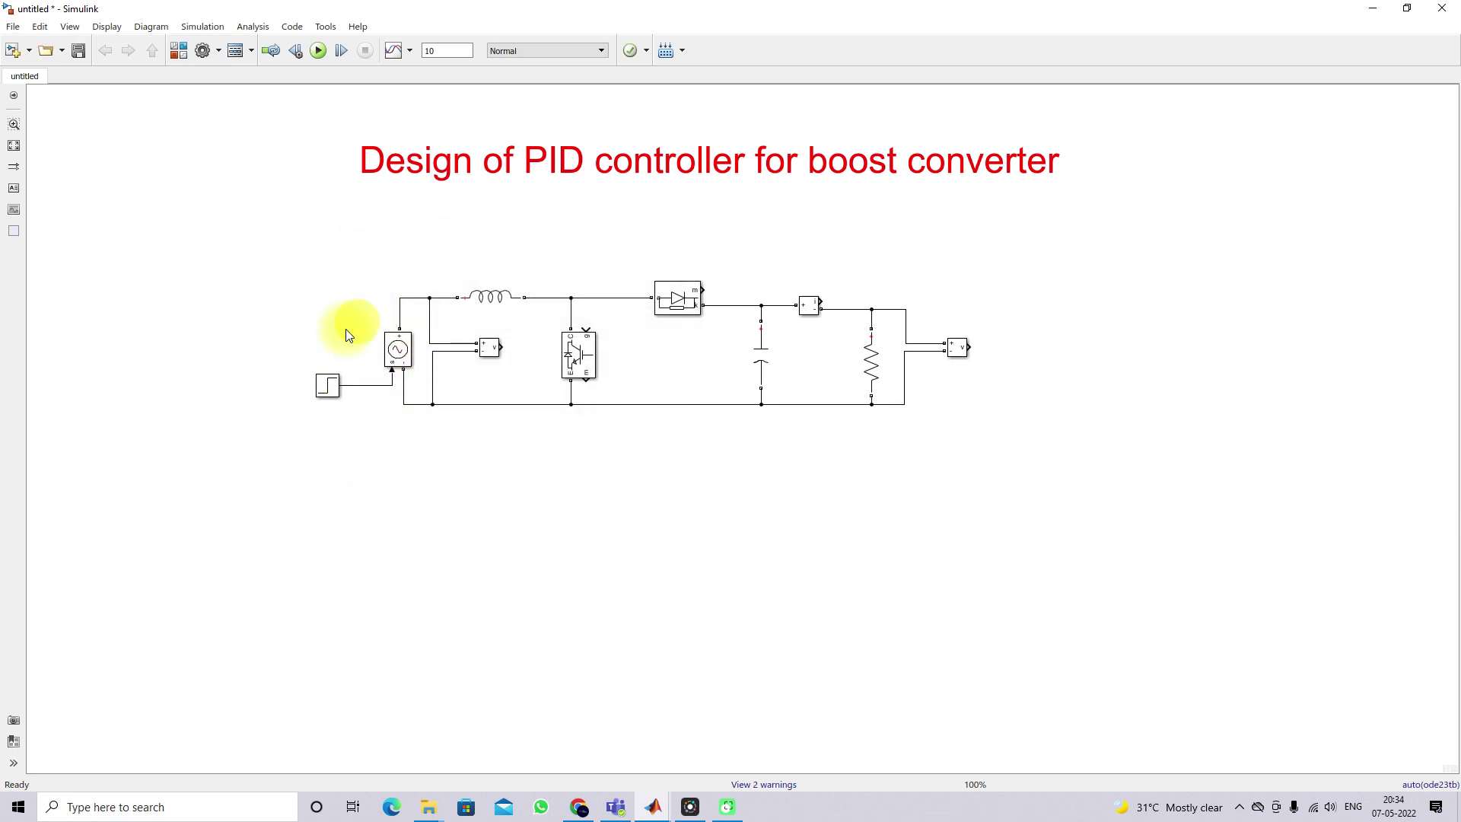
click(400, 357)
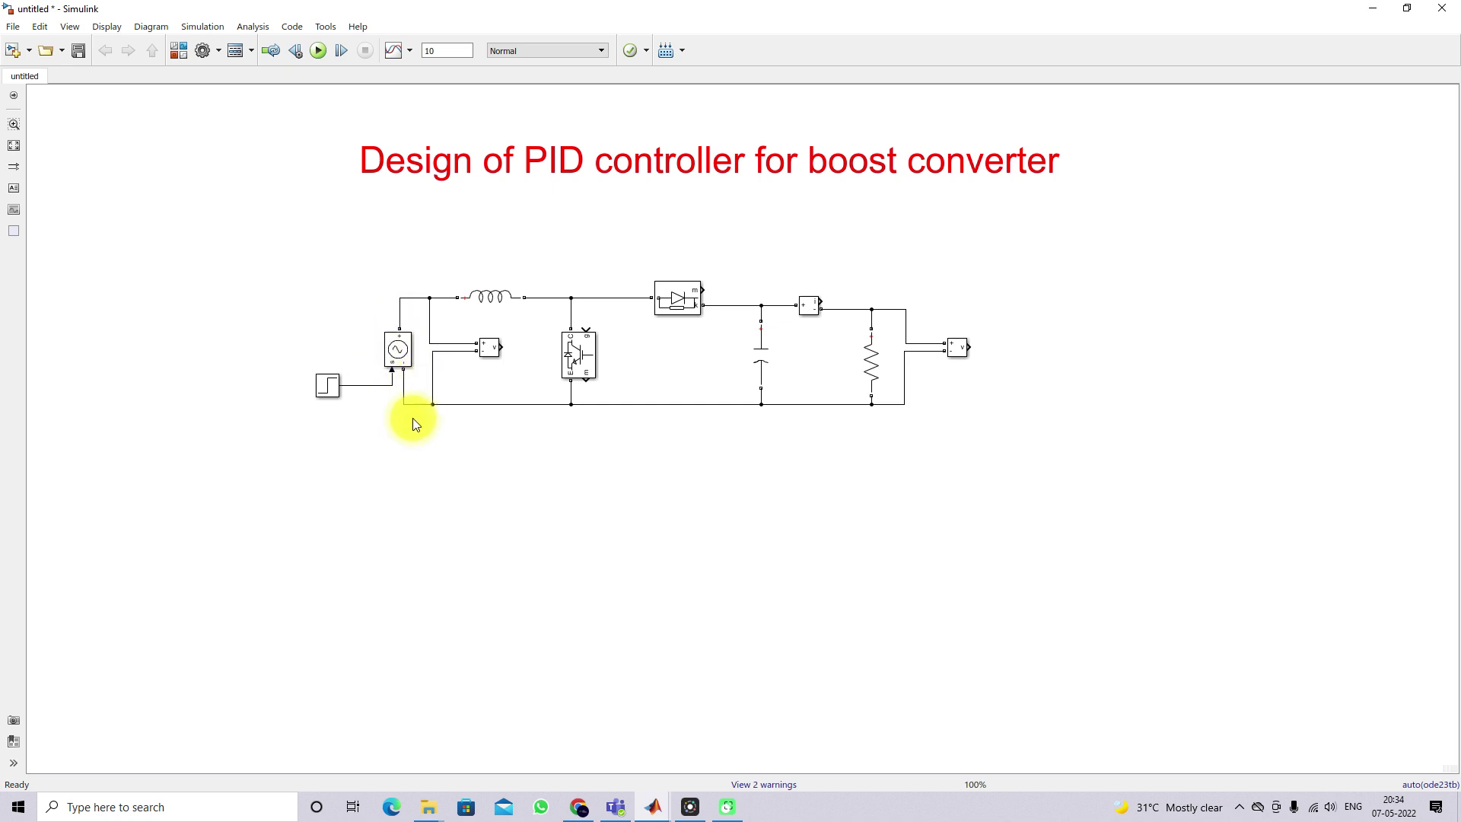
Step: Insert a Sum block below the load, rotate it so its output faces left, and connect it to the output voltage measurement
double_click(861, 480)
text(sum)
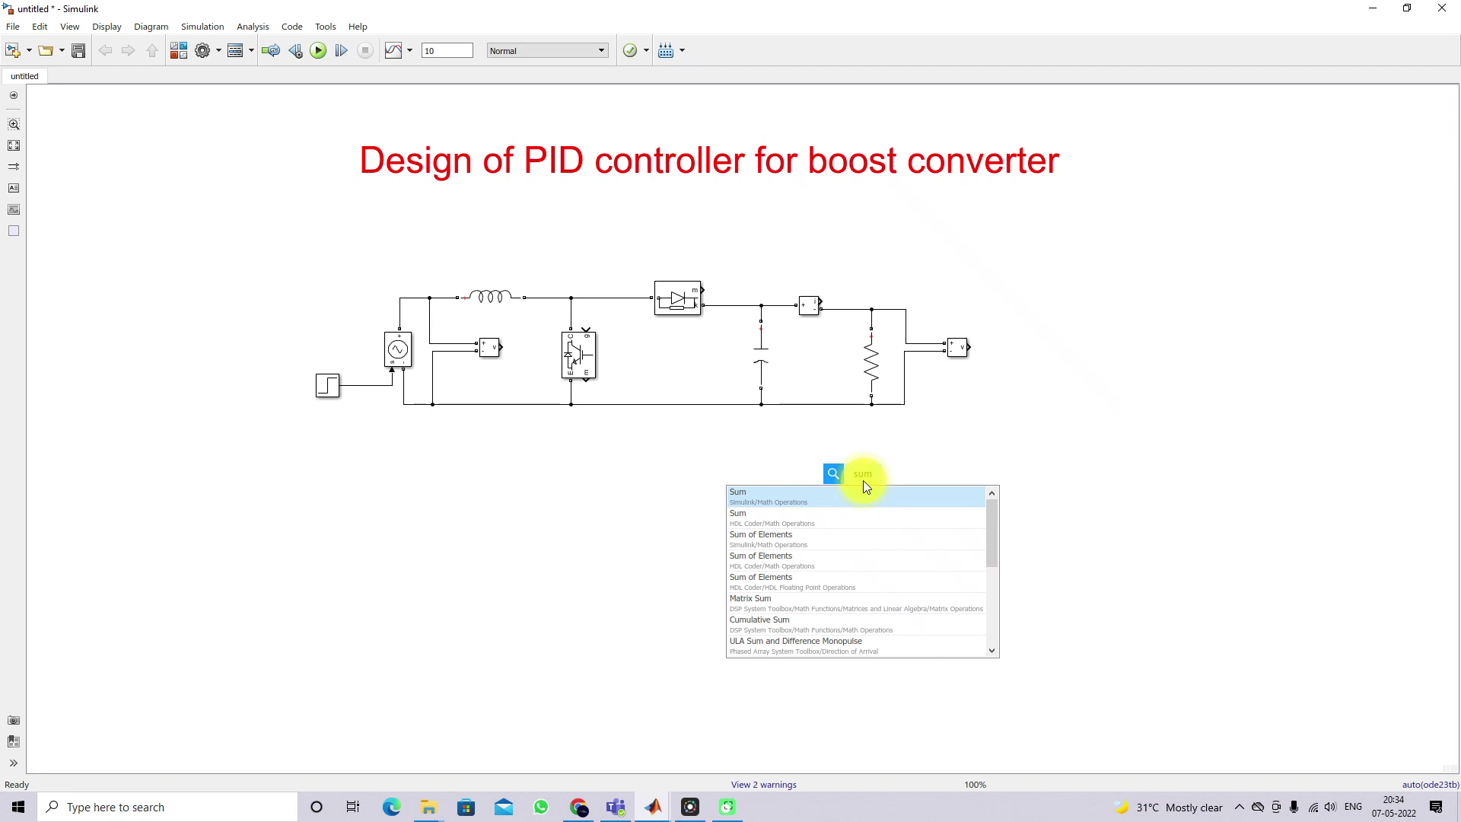
key(Return)
key(ctrl+r)
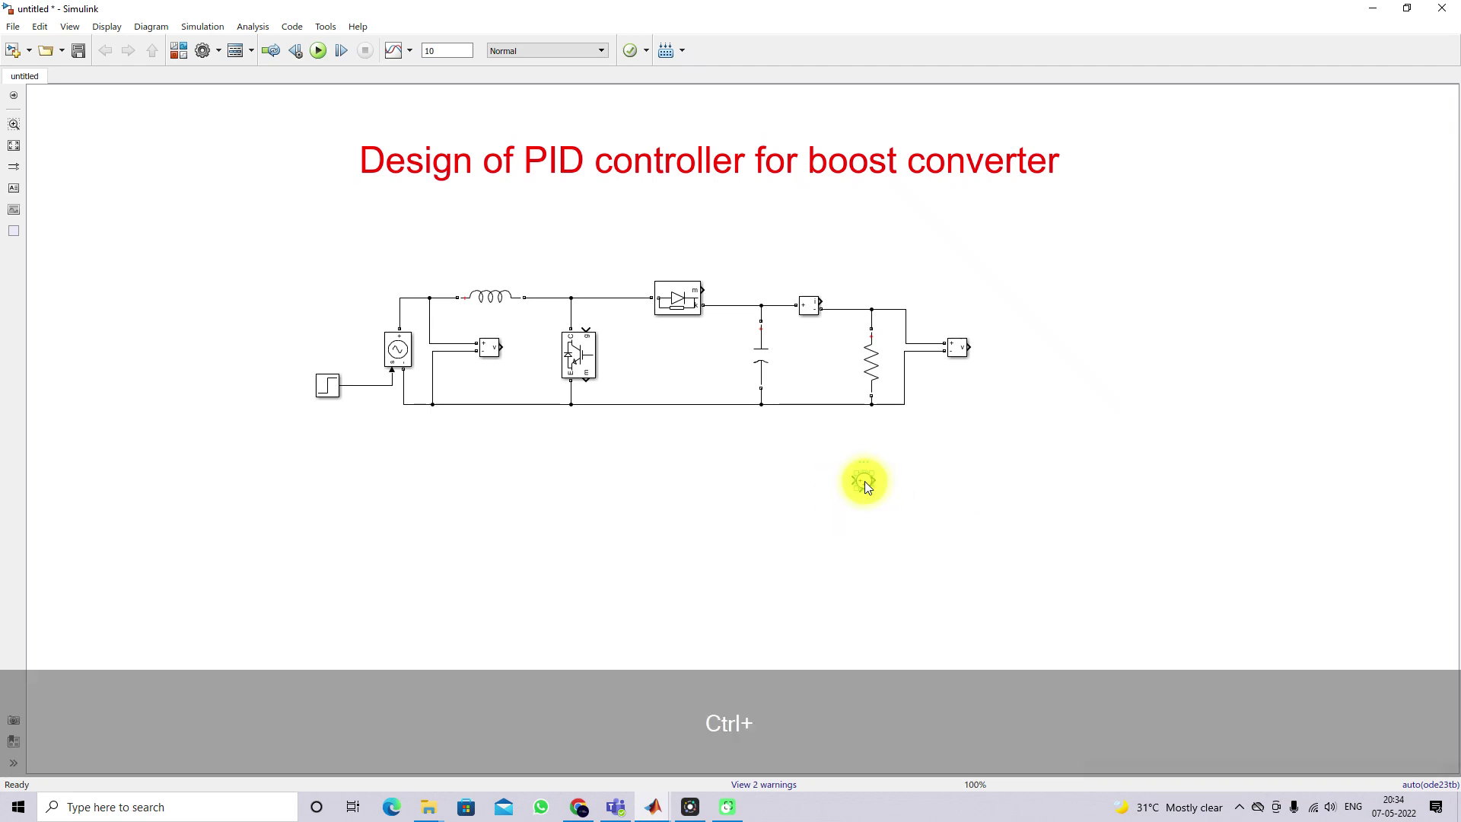
mouse_move(872, 481)
mouse_down()
mouse_move(972, 418)
mouse_move(966, 349)
mouse_up()
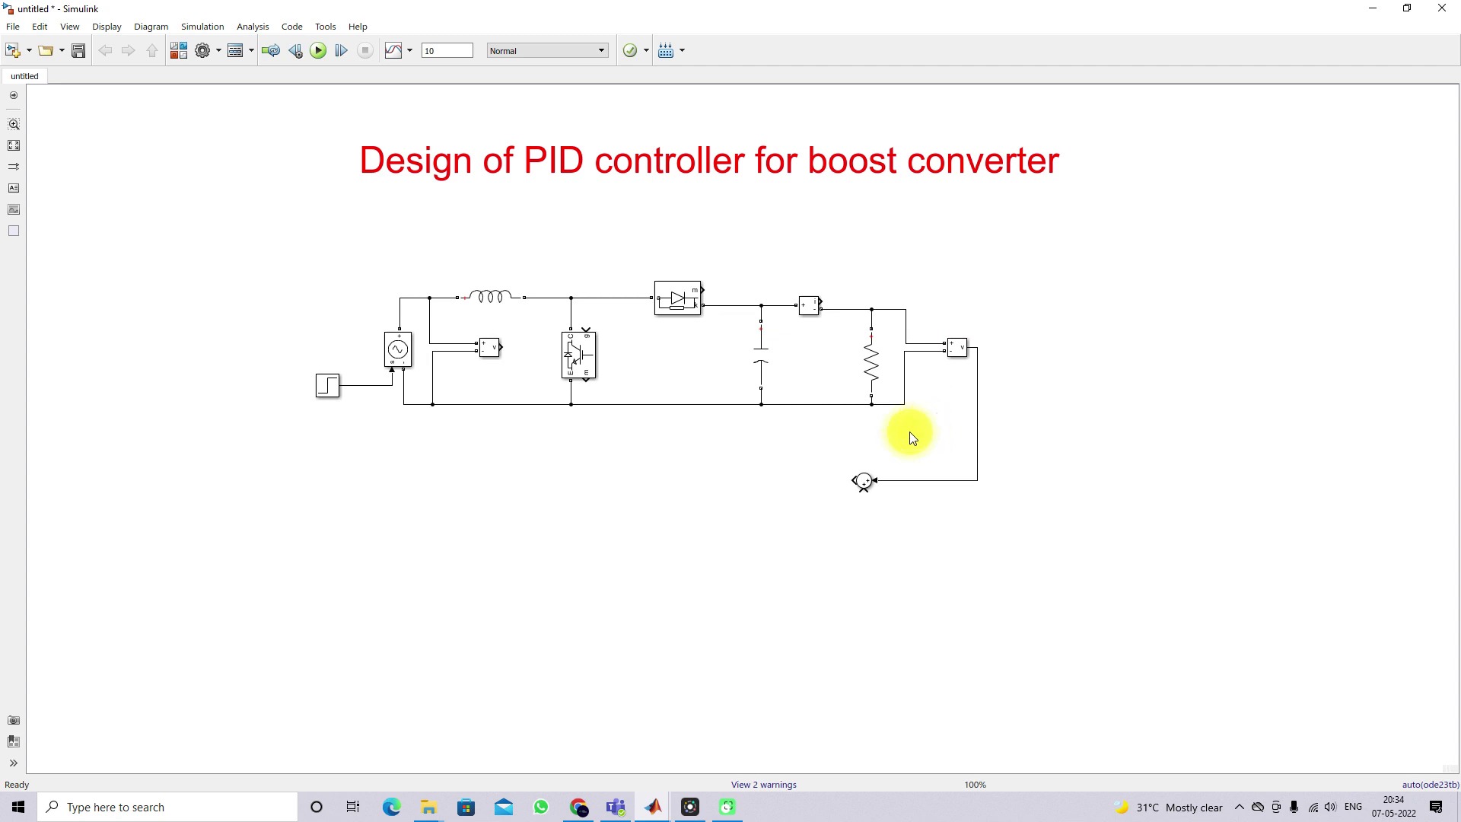
Step: Change the Sum block's list of signs to one plus and one minus input
double_click(863, 481)
drag(901, 507, 954, 512)
click(955, 511)
key(BackSpace)
key(BackSpace)
text(+-)
key(Return)
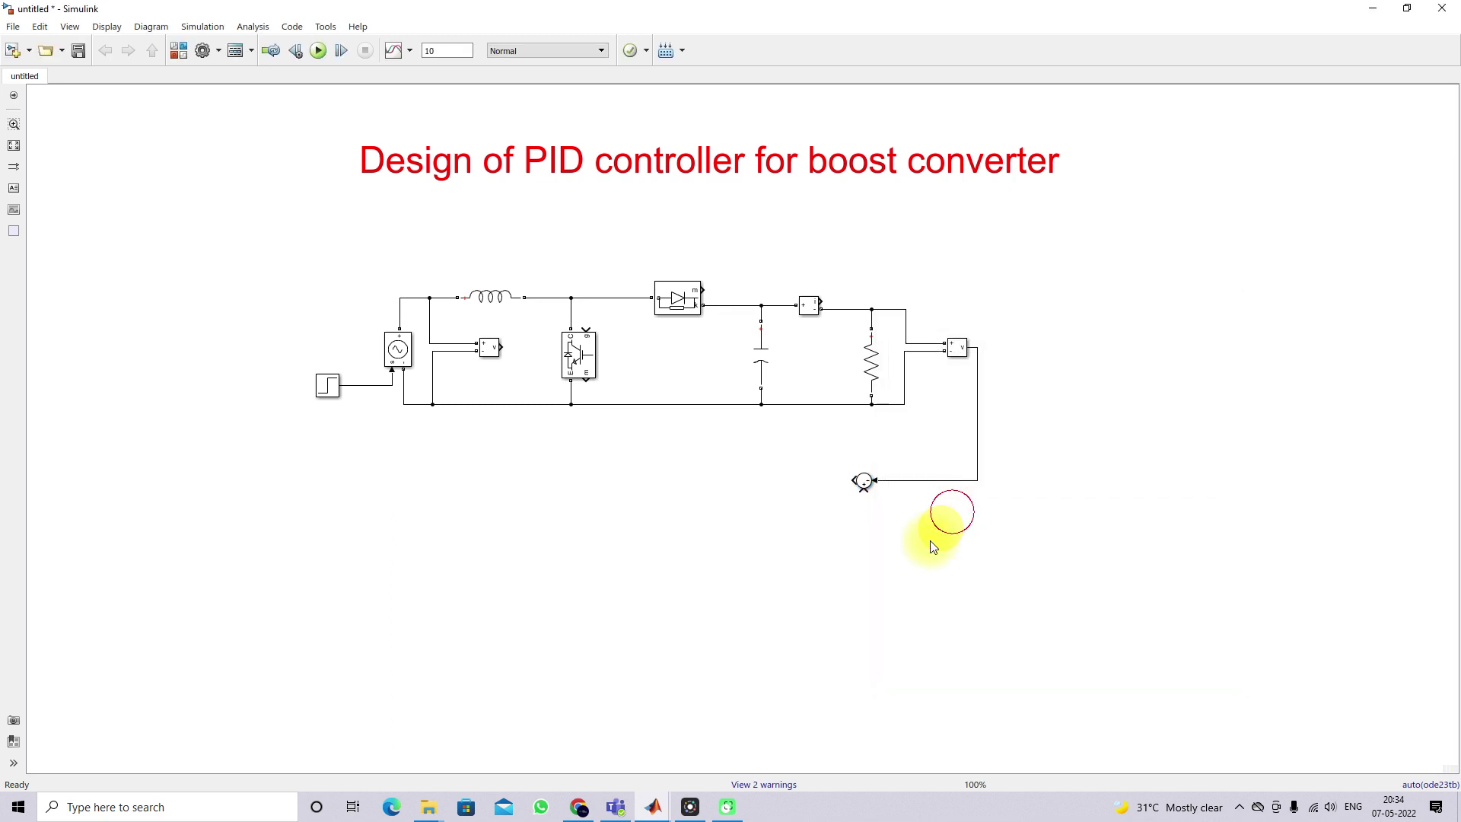
Step: Place a copy of the Step block below the Sum block, connected to its free input, with initial and final values of 24
mouse_move(332, 395)
mouse_down()
mouse_move(424, 538)
mouse_move(848, 548)
mouse_move(828, 531)
mouse_move(863, 491)
mouse_up()
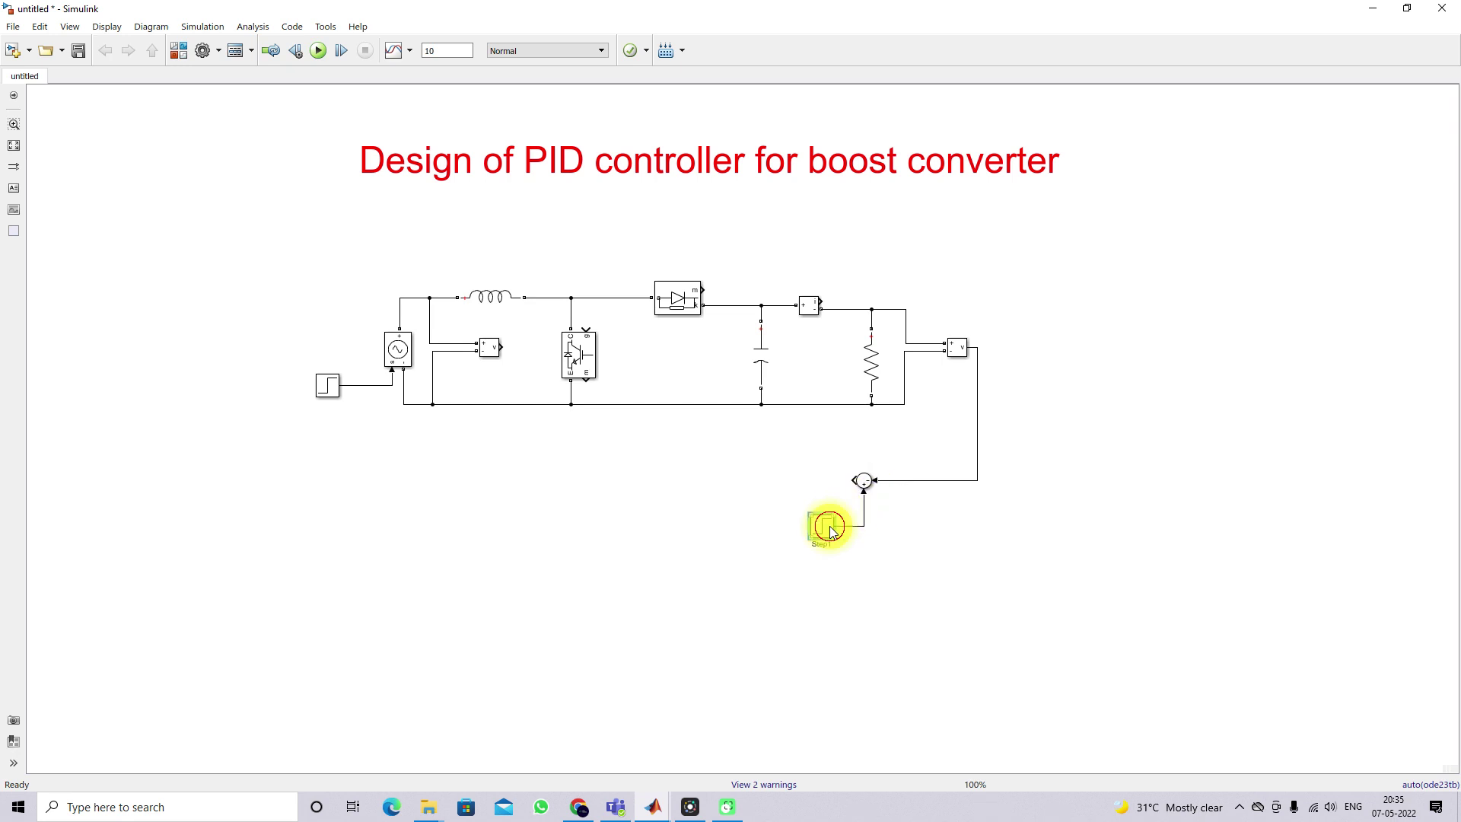
double_click(829, 528)
click(874, 531)
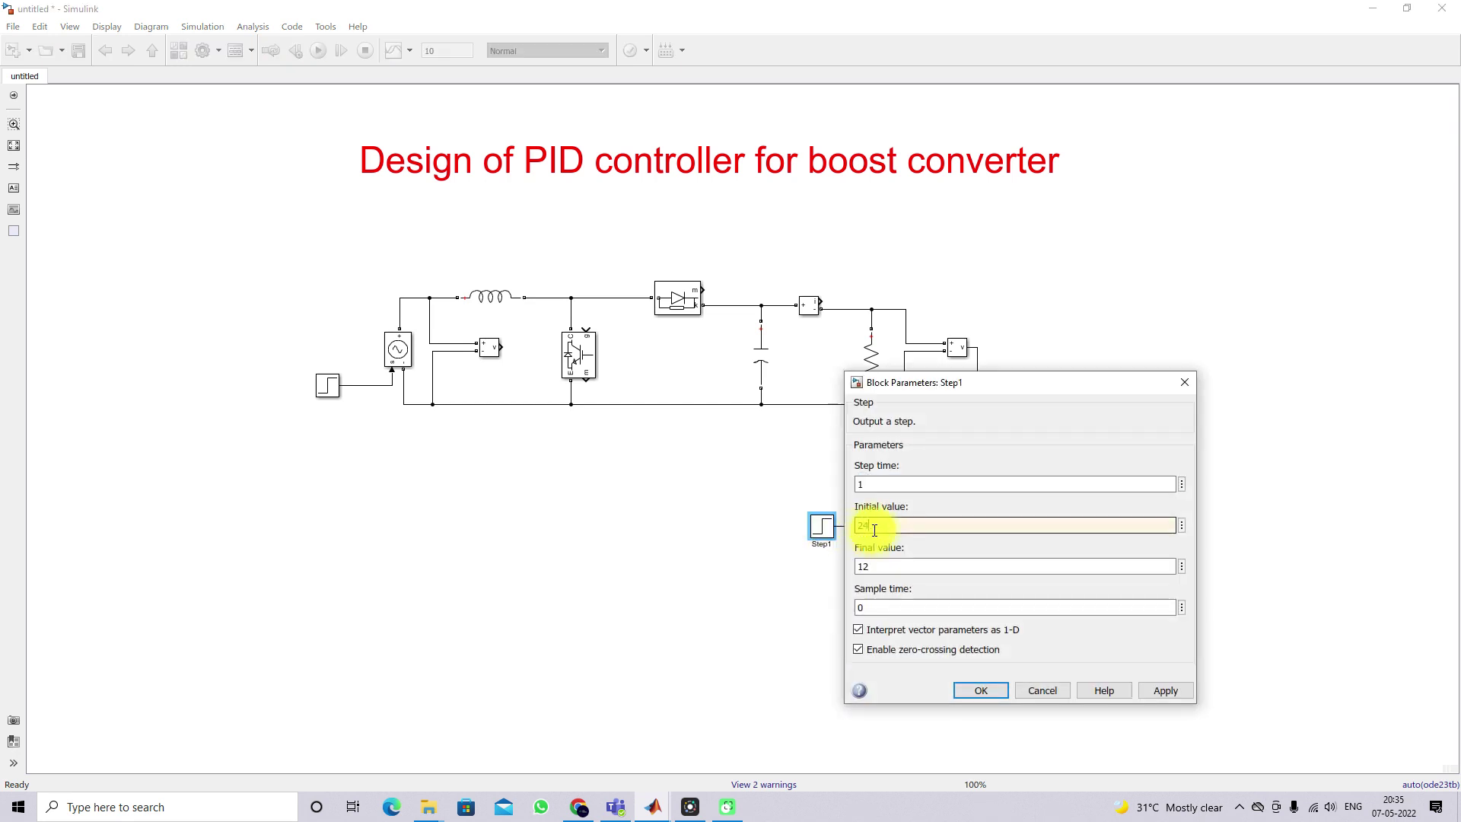
click(874, 566)
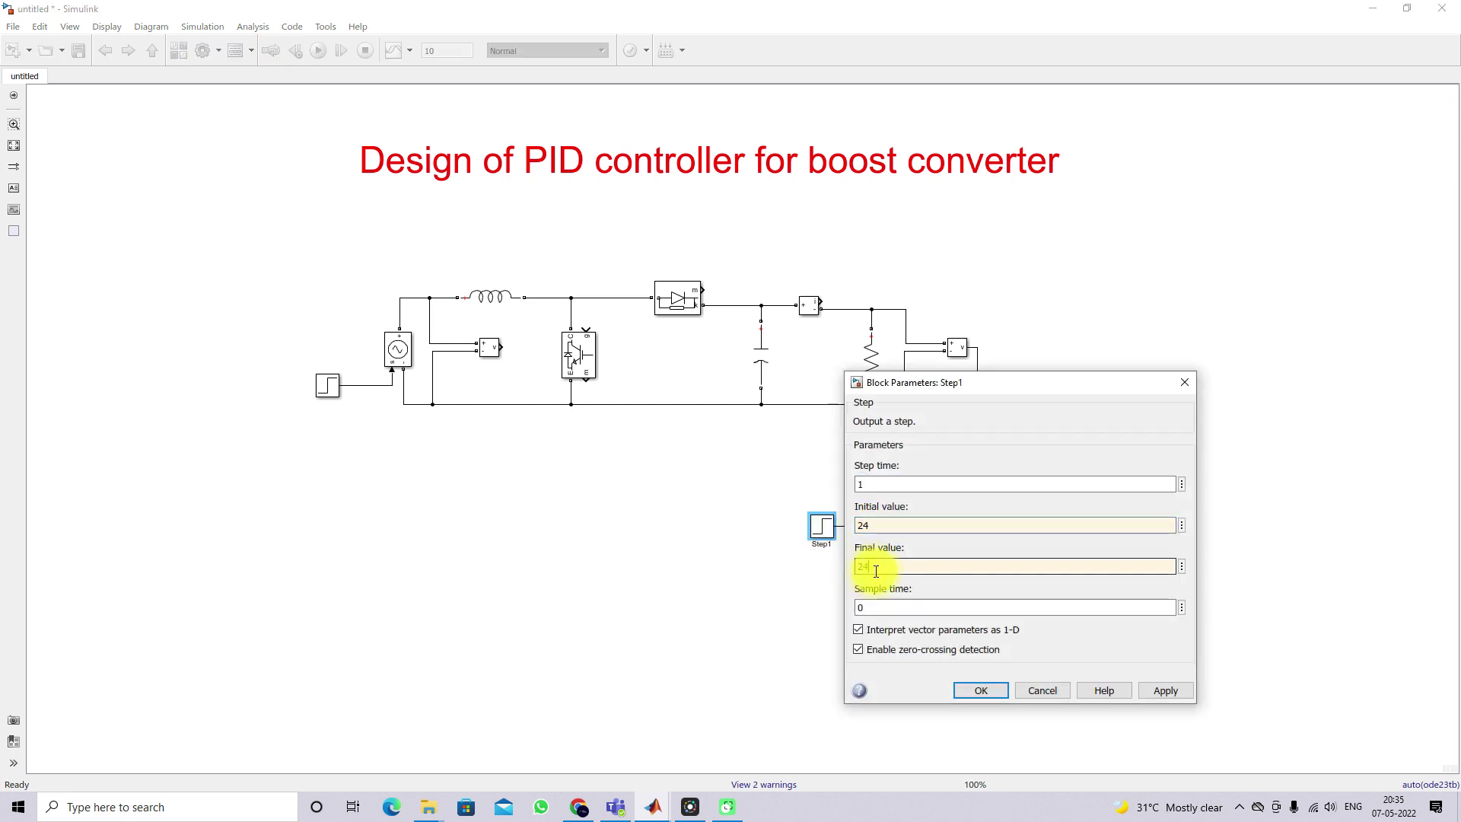
key(Return)
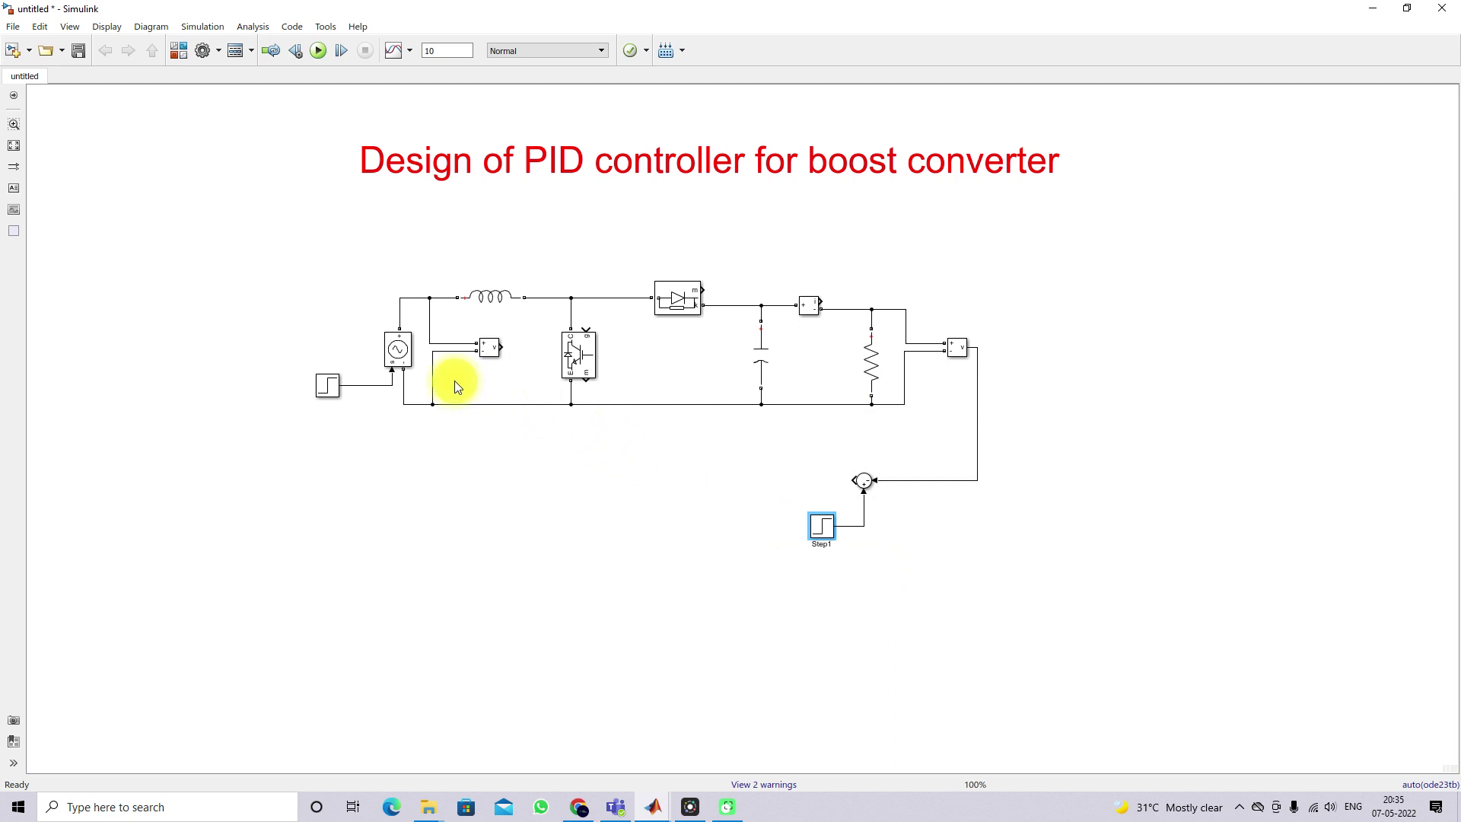
click(869, 383)
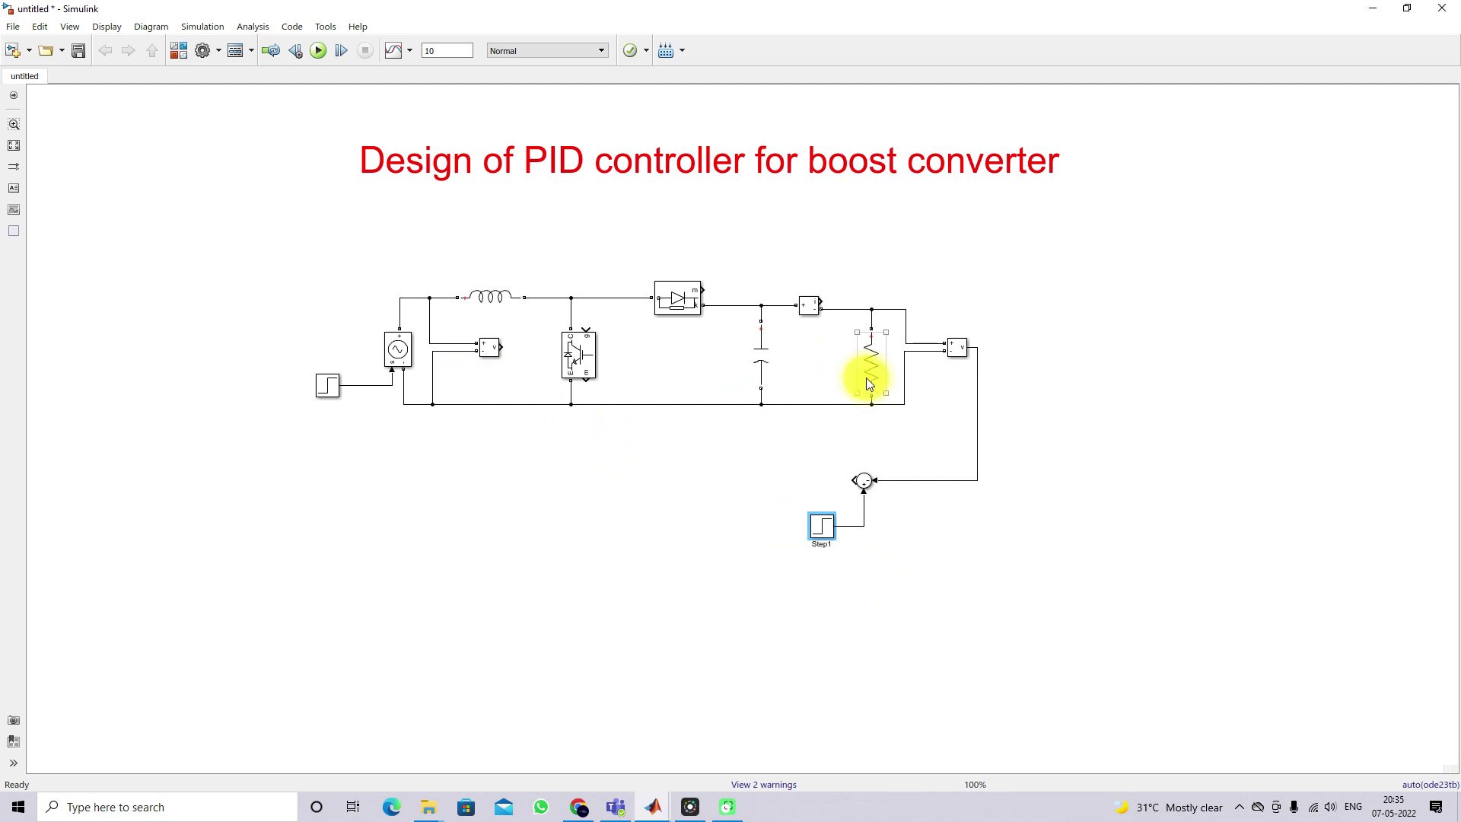
drag(822, 526, 840, 542)
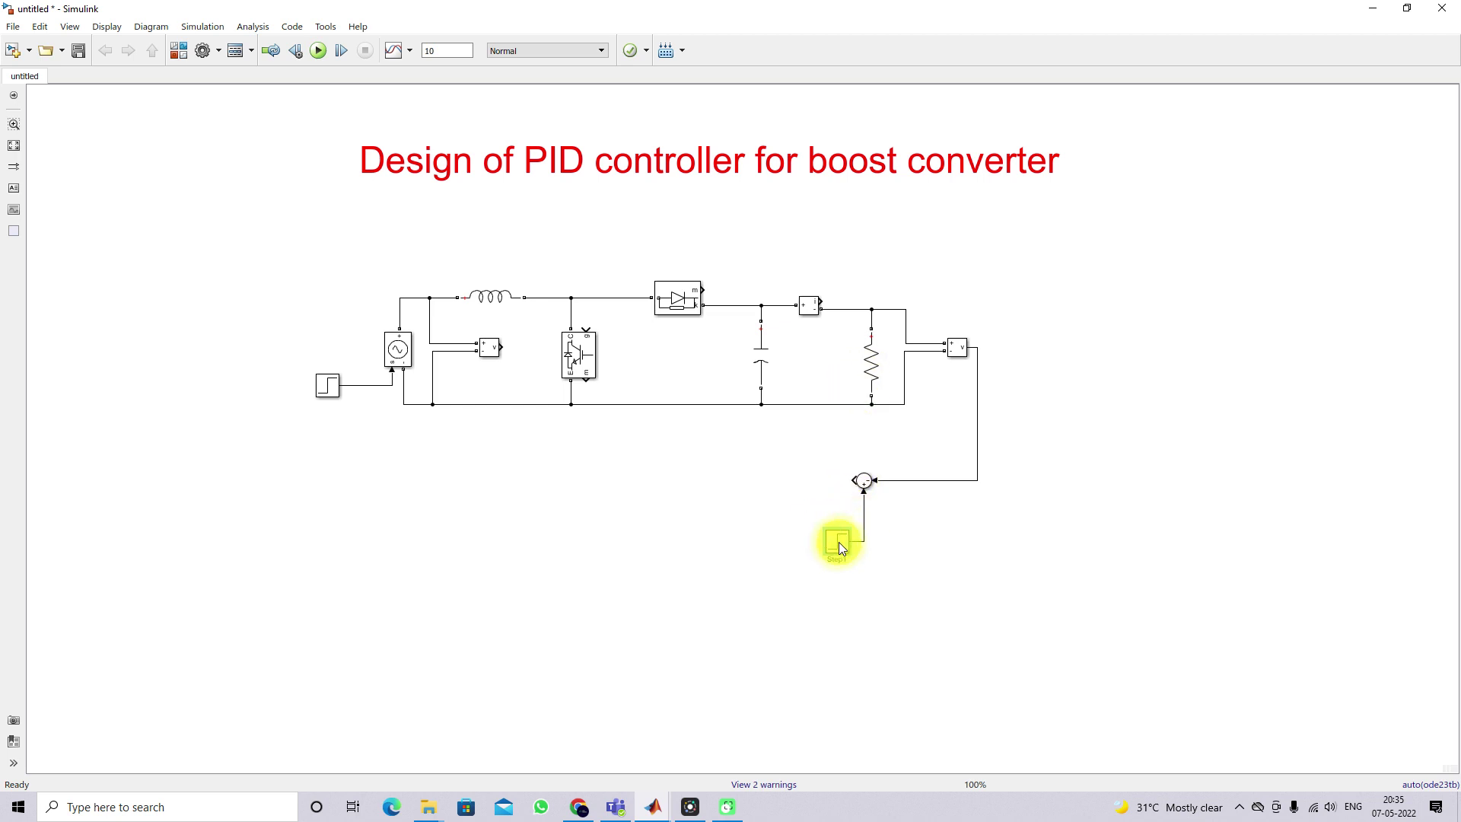
Step: Insert a PID Controller block beside the Sum block, rotate it so its output faces left, and connect it to the Sum output
double_click(755, 525)
text(PID)
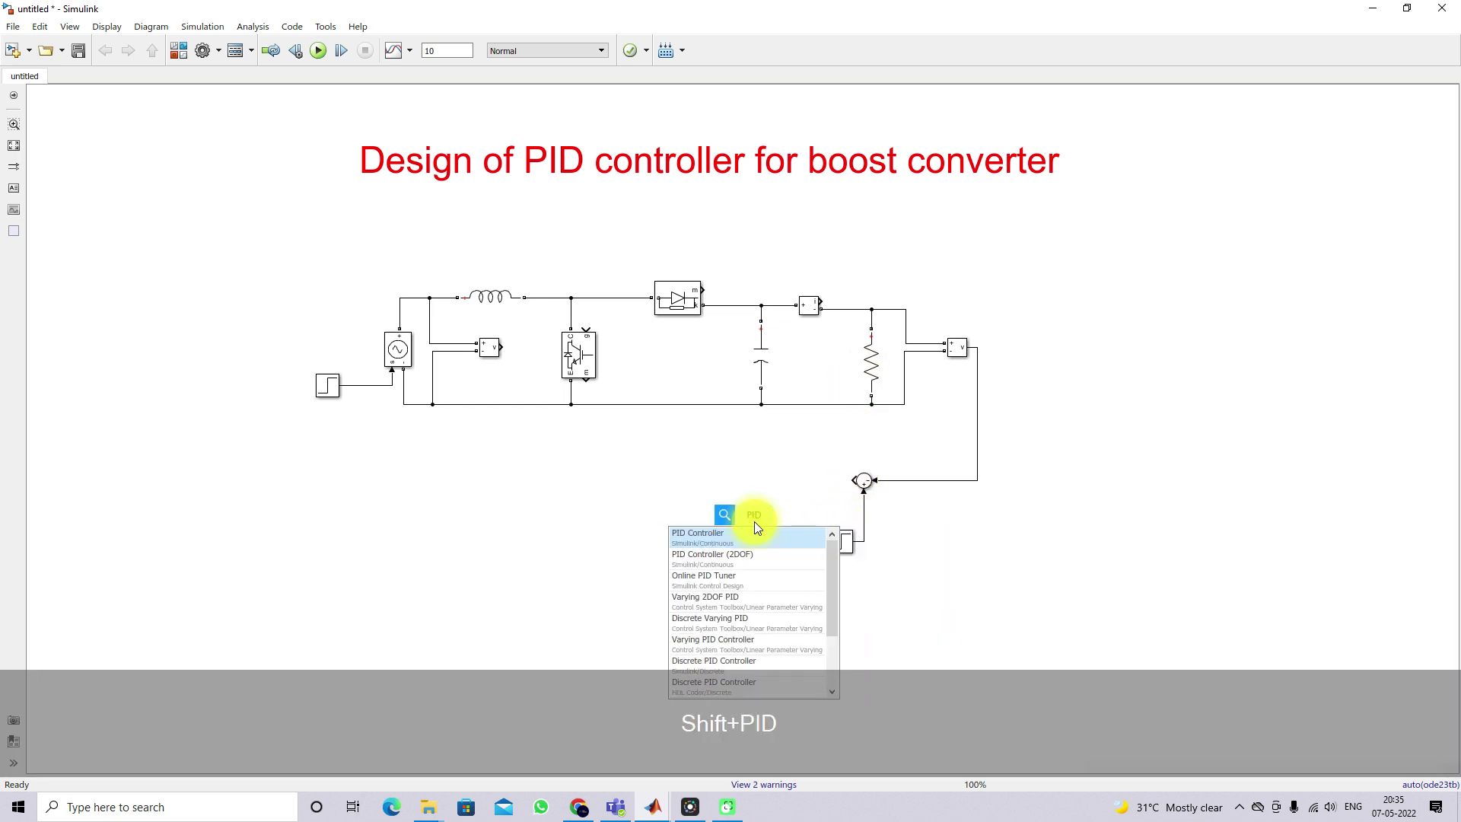
click(749, 539)
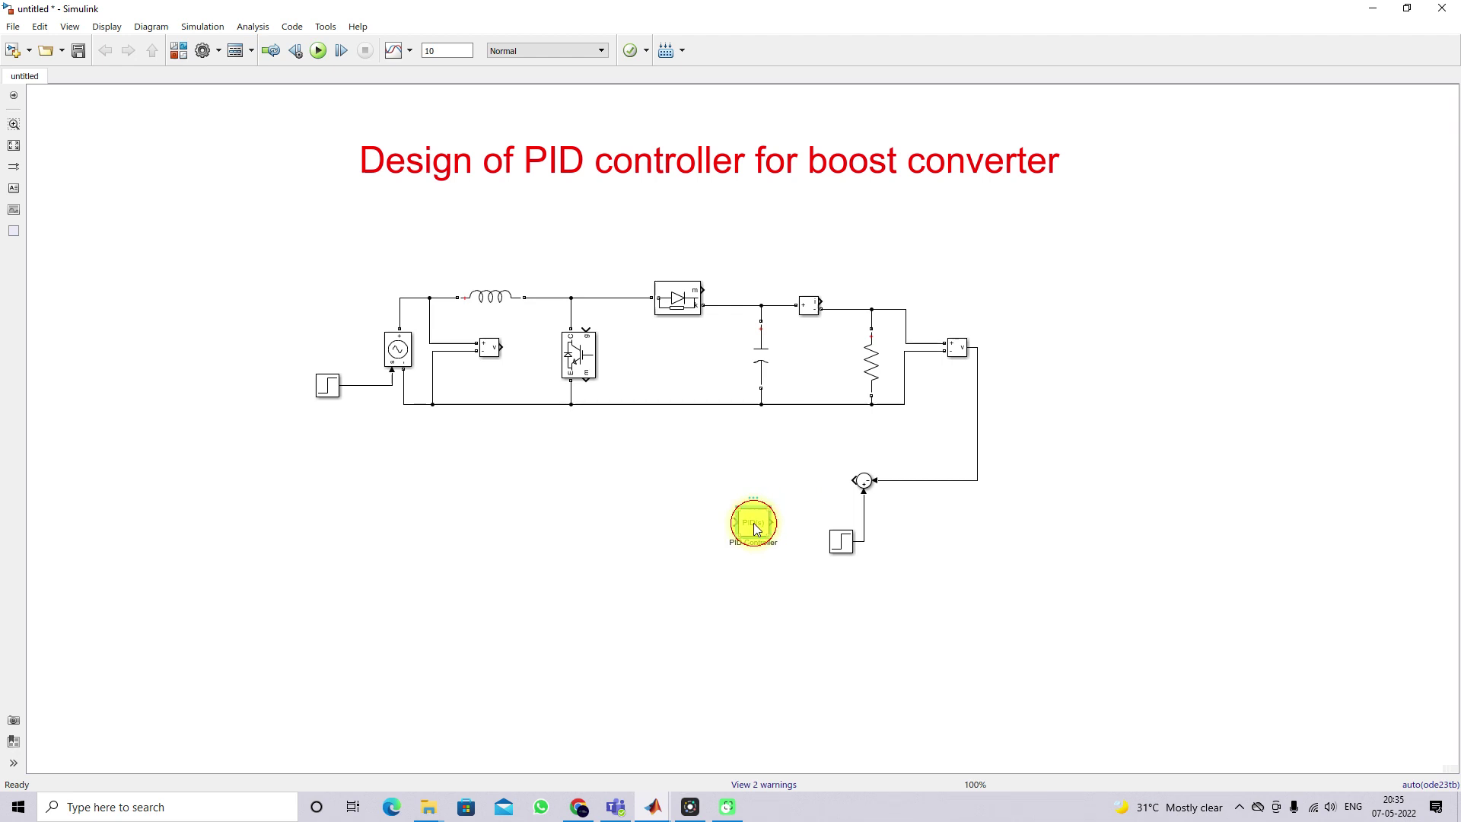
key(ctrl+r)
key(ctrl+r)
mouse_move(780, 521)
mouse_down()
mouse_move(835, 482)
mouse_move(792, 481)
mouse_up()
Step: Insert a PWM Generator (DC-DC) block, rotate it so its output faces left, and connect it to the PID Controller's output
double_click(689, 521)
text(PWM)
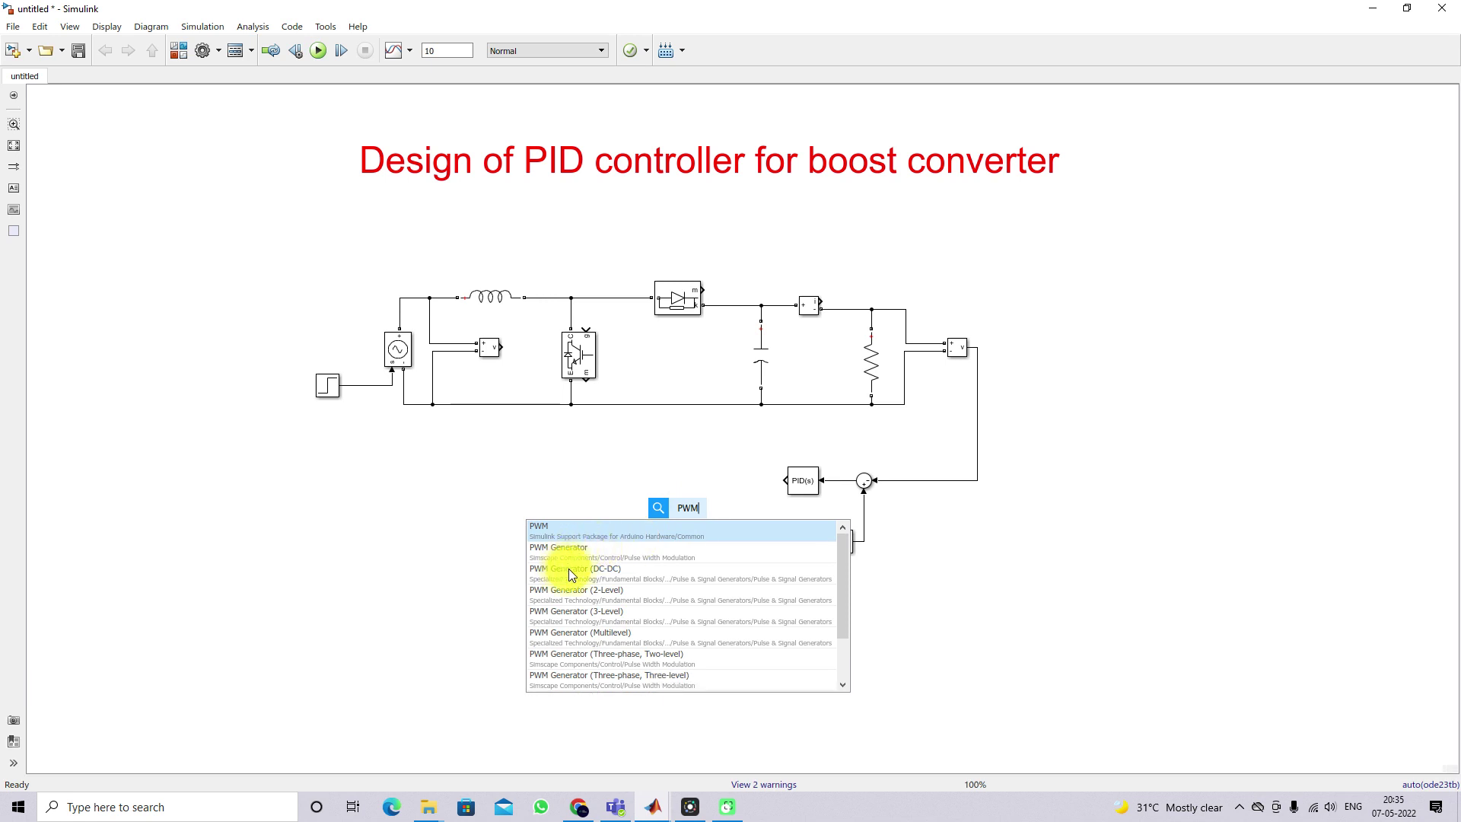
click(568, 568)
key(ctrl+r)
key(ctrl+r)
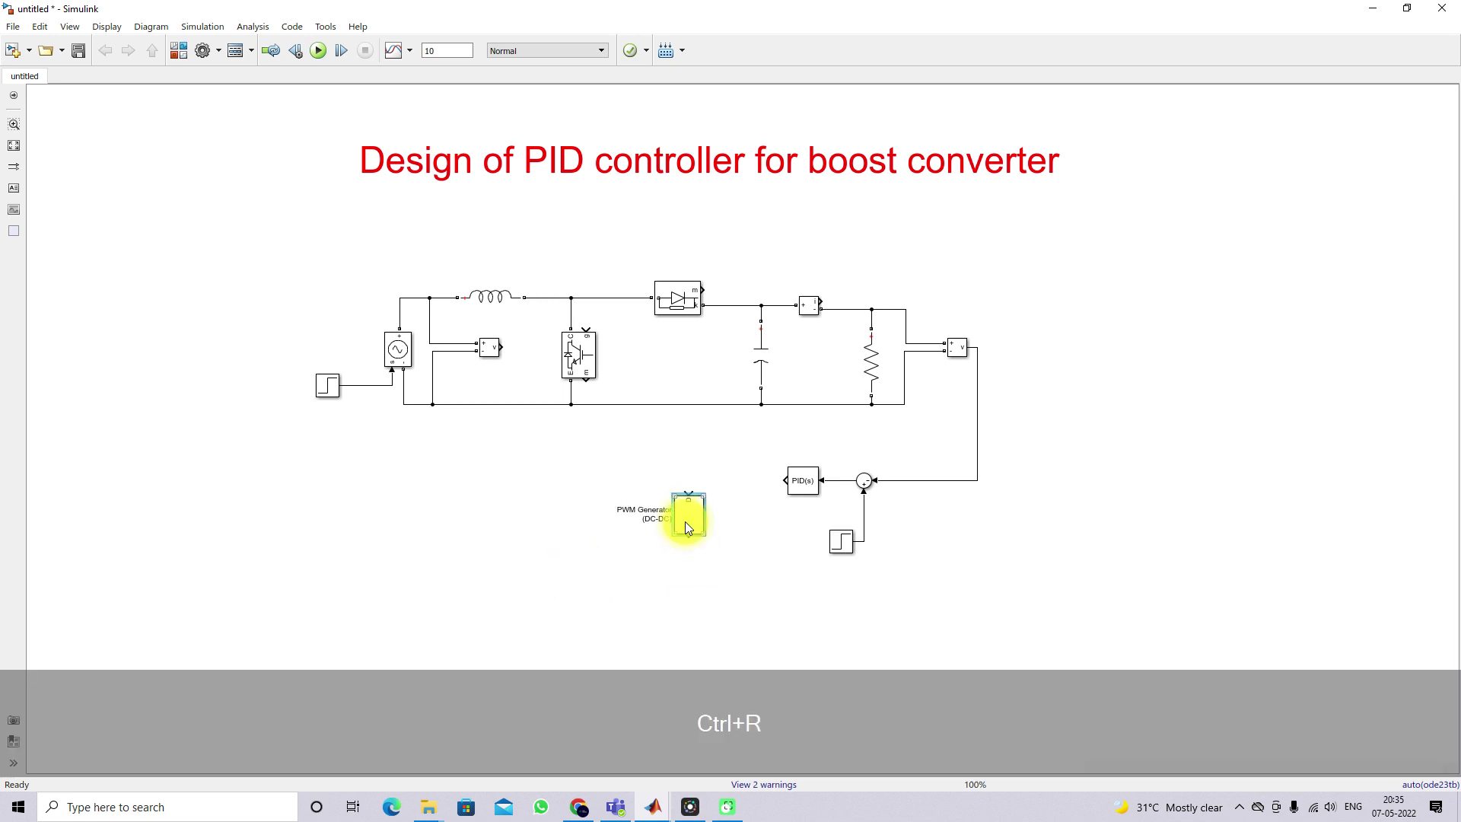
drag(690, 523, 736, 486)
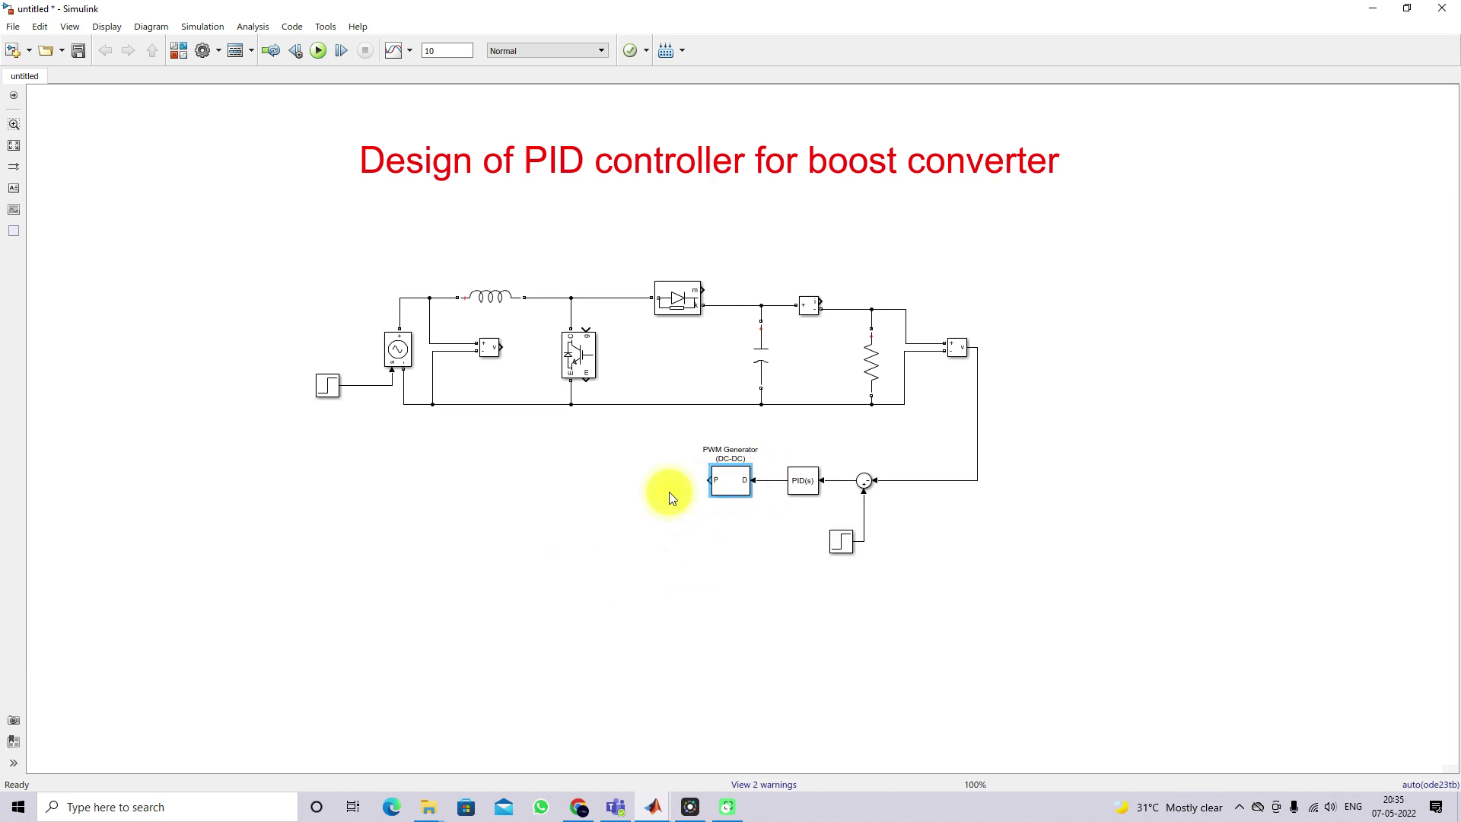
Step: Set the PWM generator's switching frequency to 10e3 Hz and connect its output to the transistor's gate input
double_click(723, 483)
double_click(829, 503)
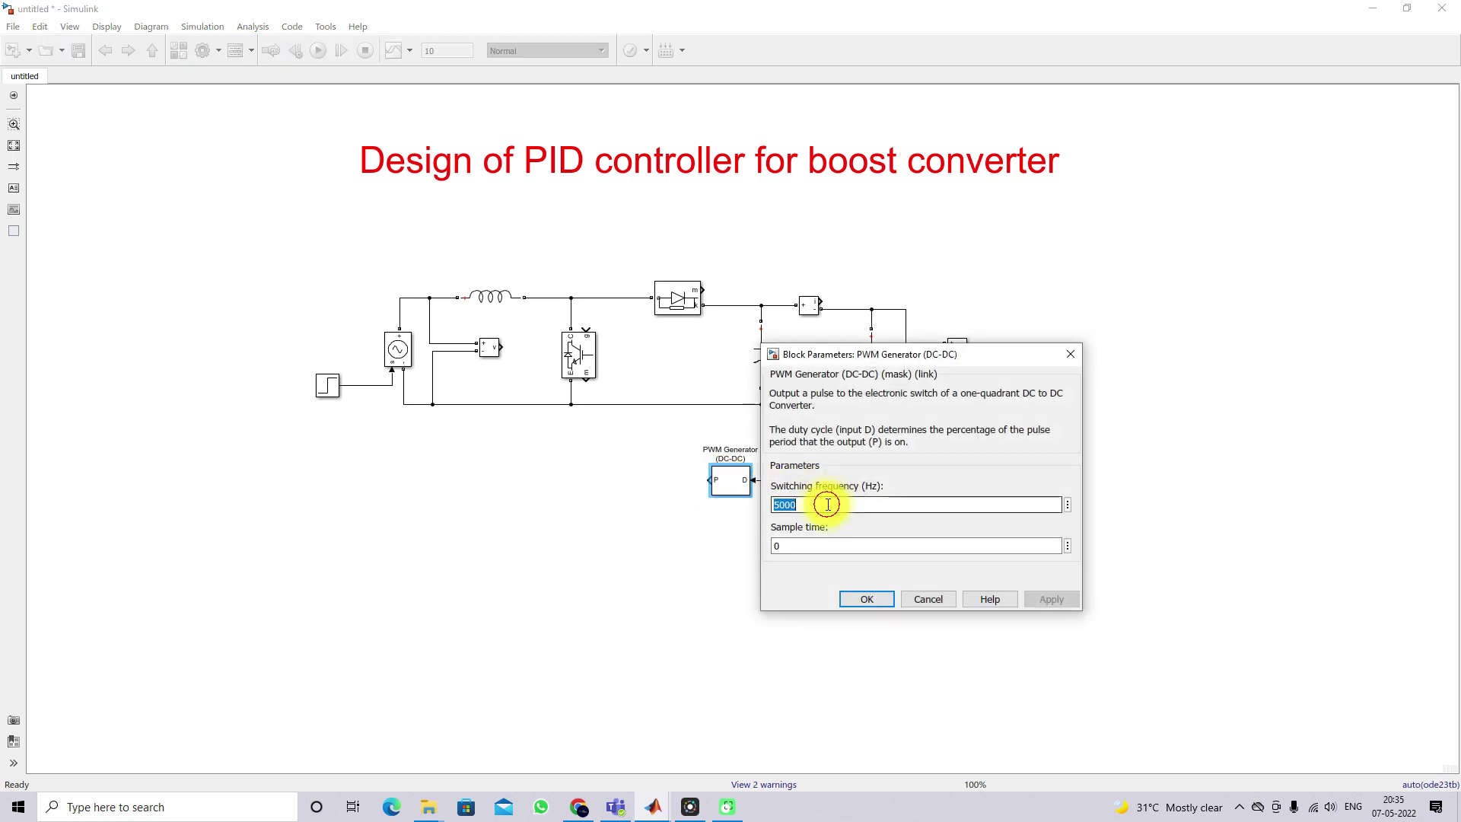
text(10e3)
key(Return)
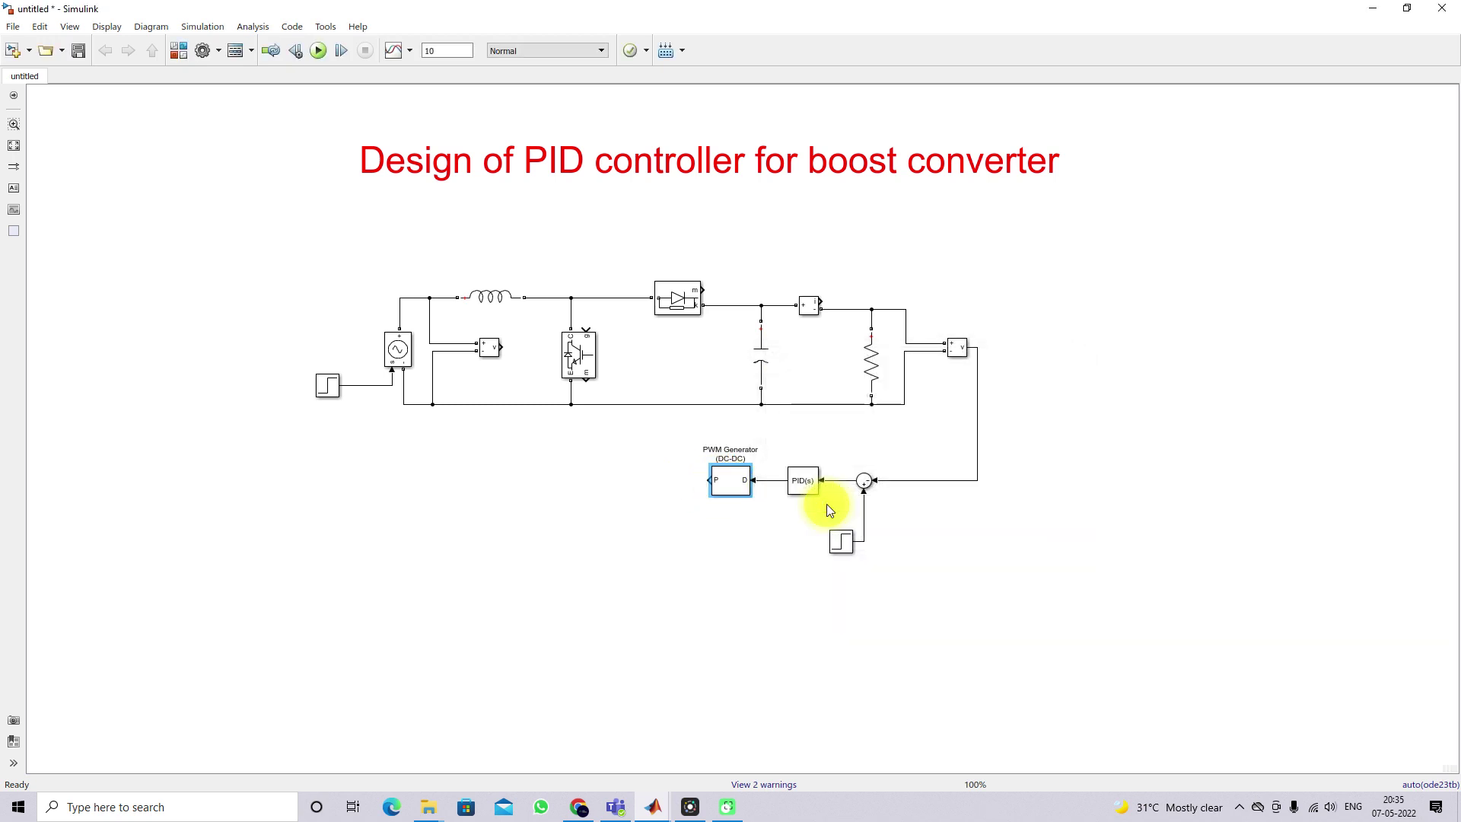
click(668, 518)
drag(710, 478, 586, 328)
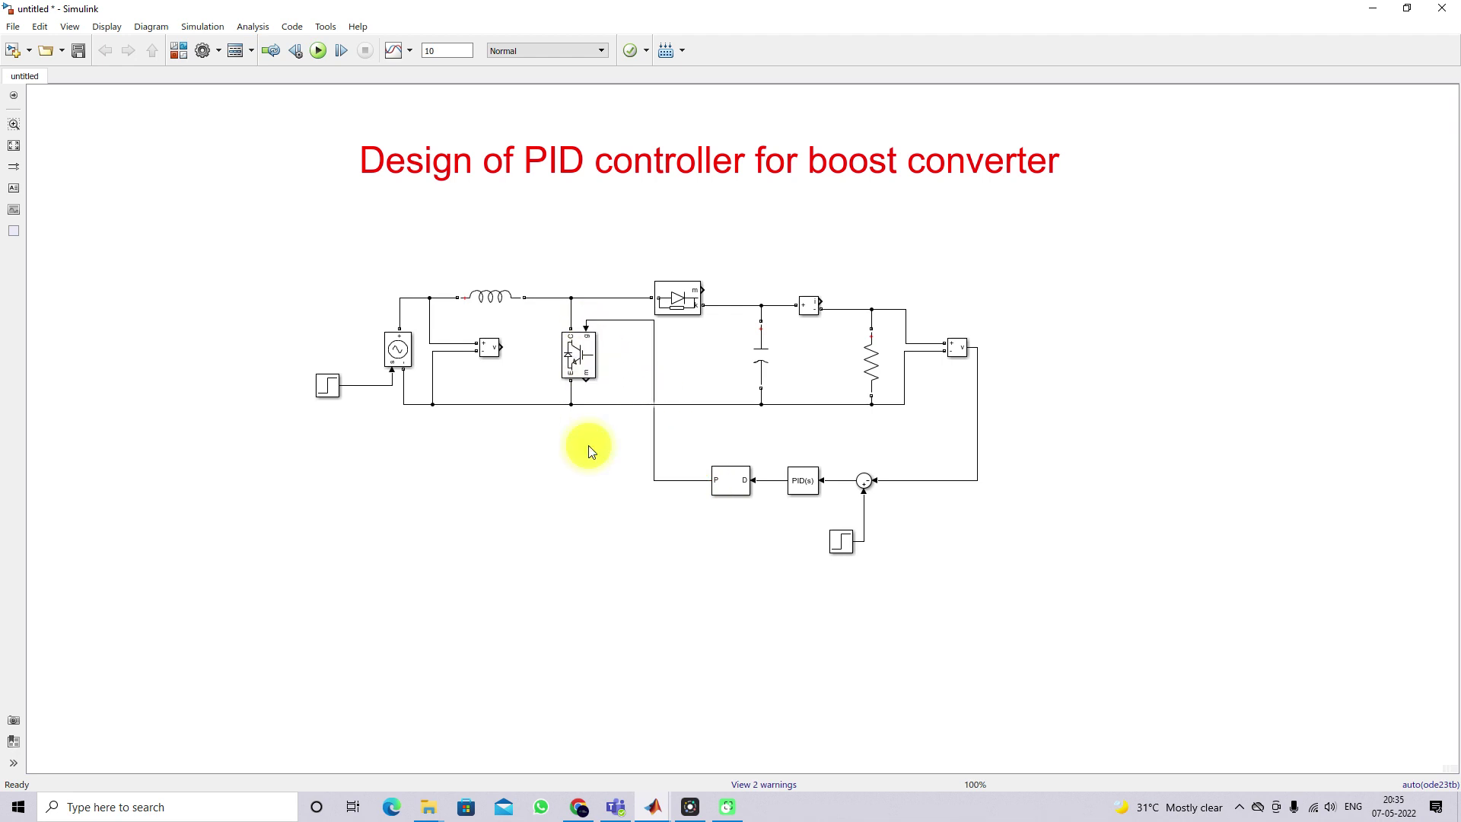
Step: Insert a Scope block to the right of the output voltage measurement and give it three input ports
double_click(1076, 358)
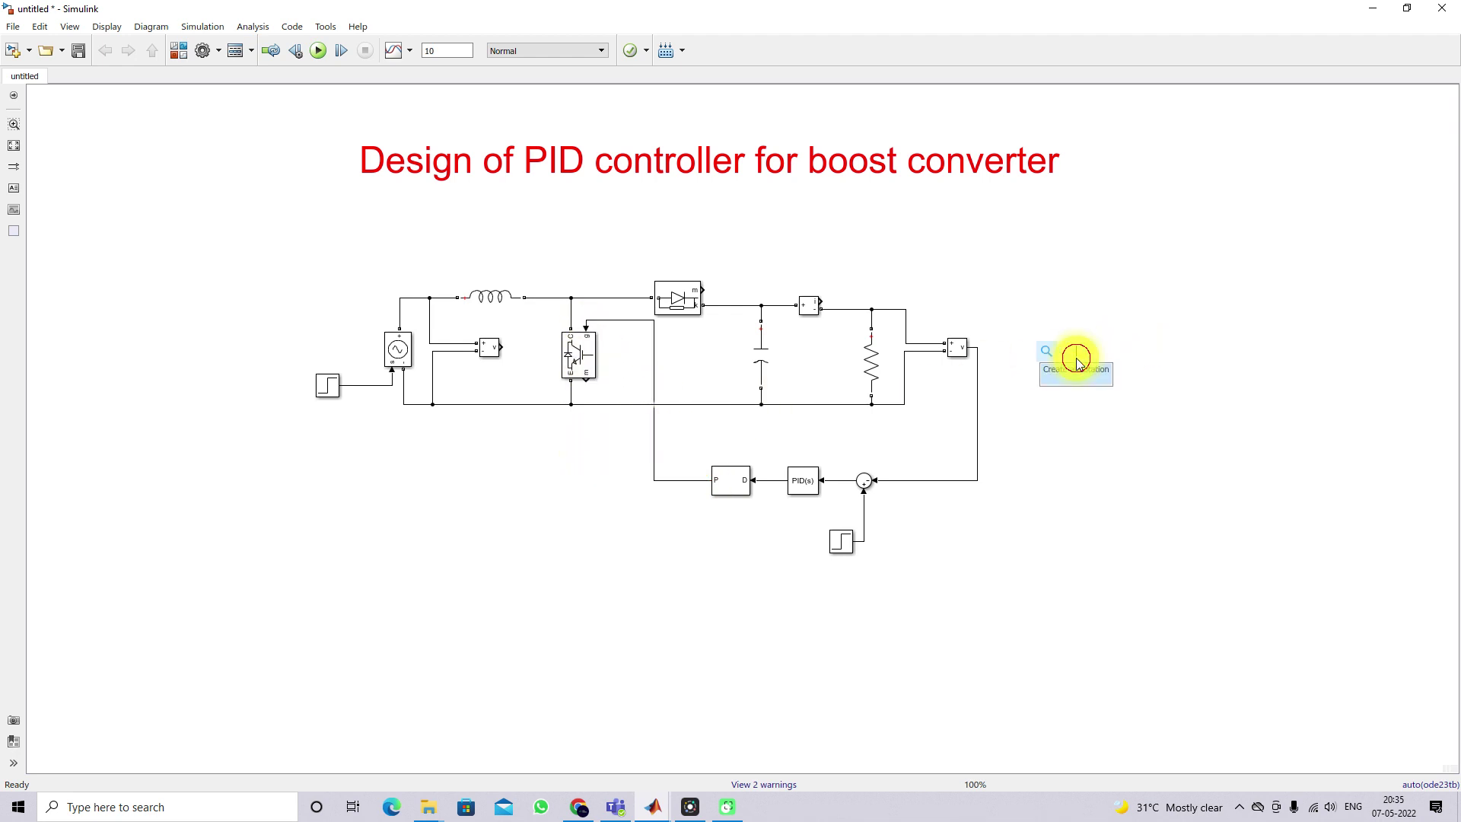
text(scope)
click(1065, 388)
double_click(1077, 359)
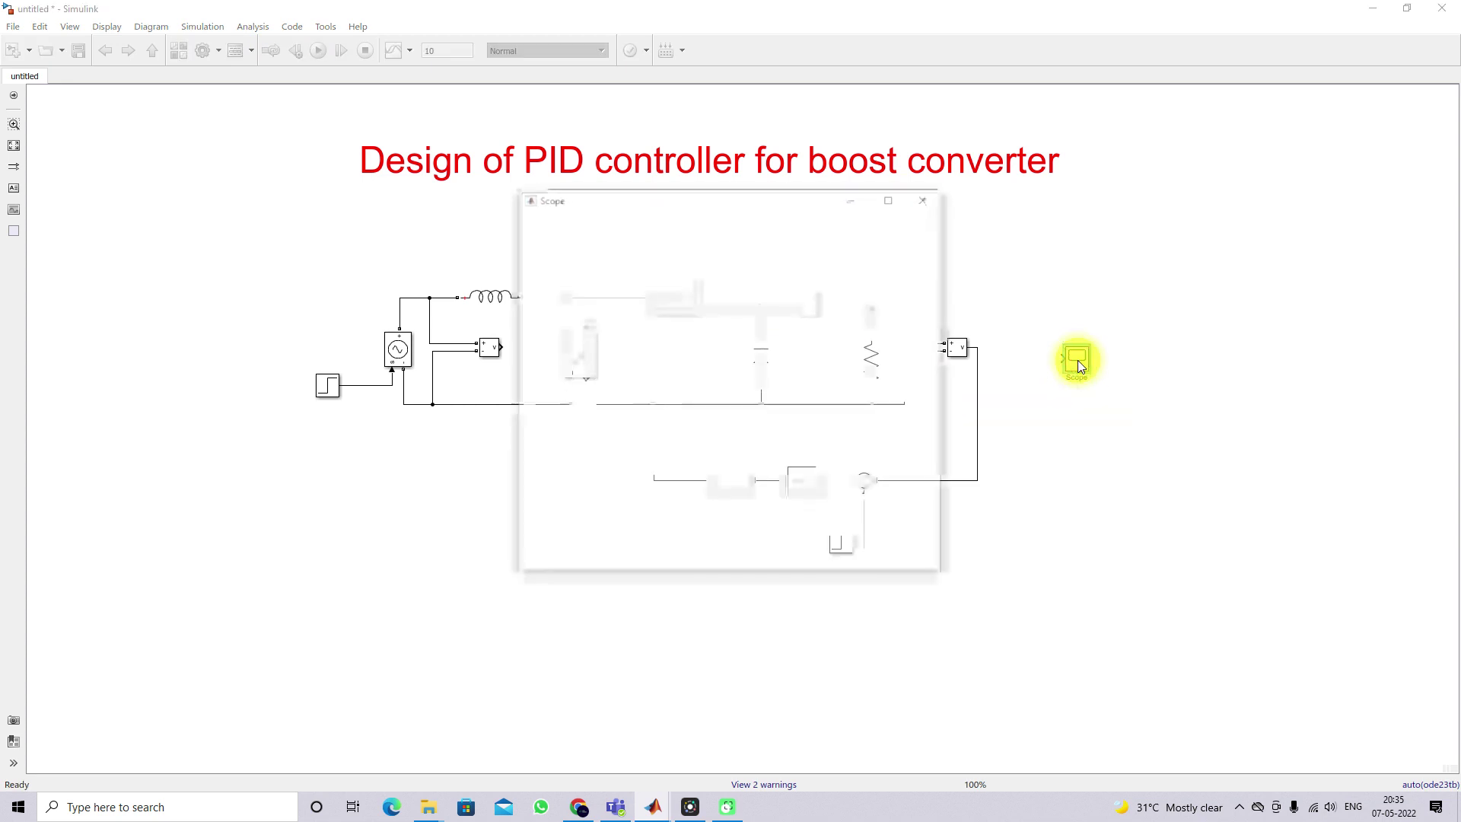
click(592, 220)
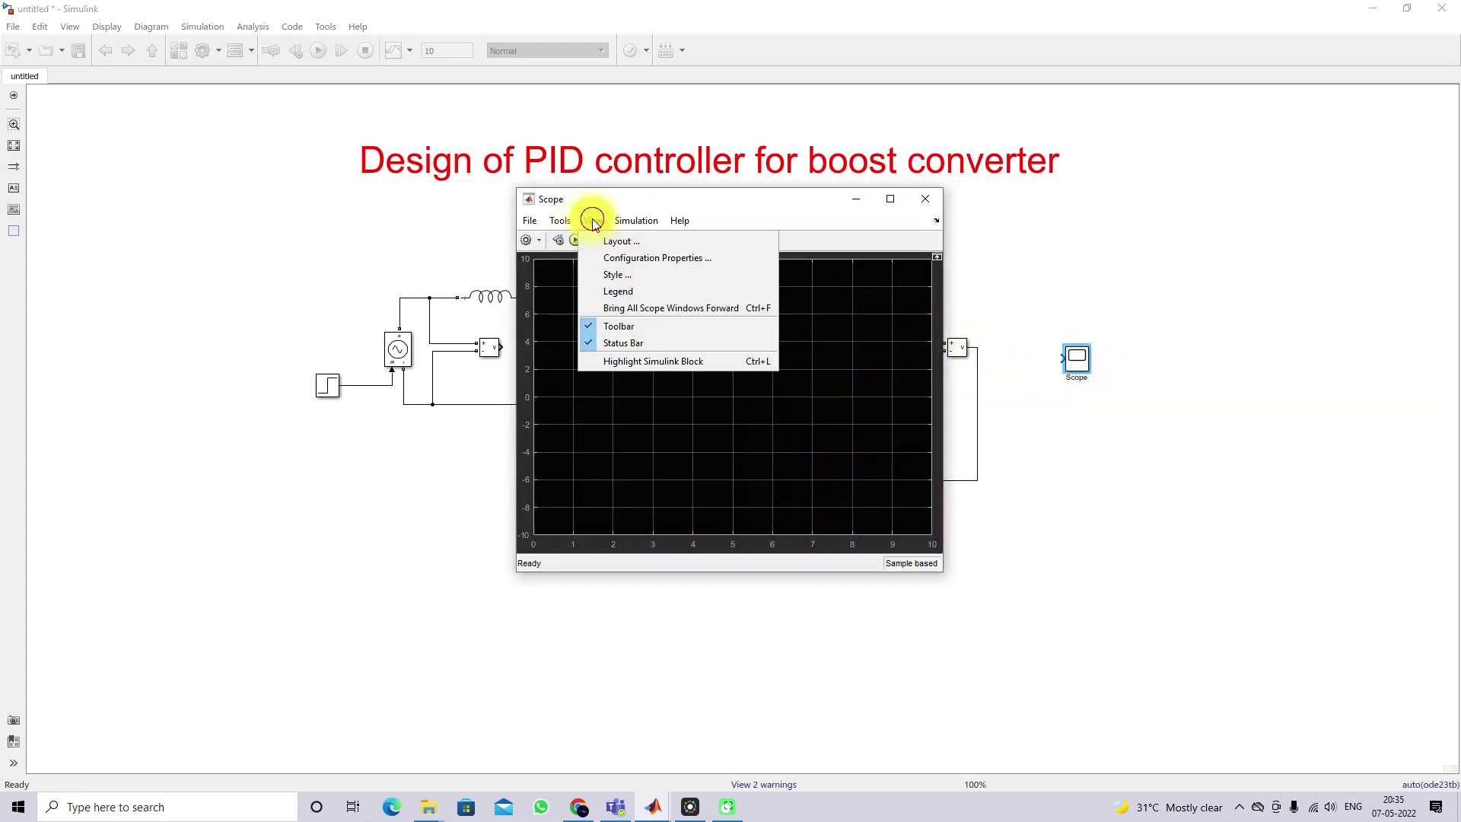
click(620, 257)
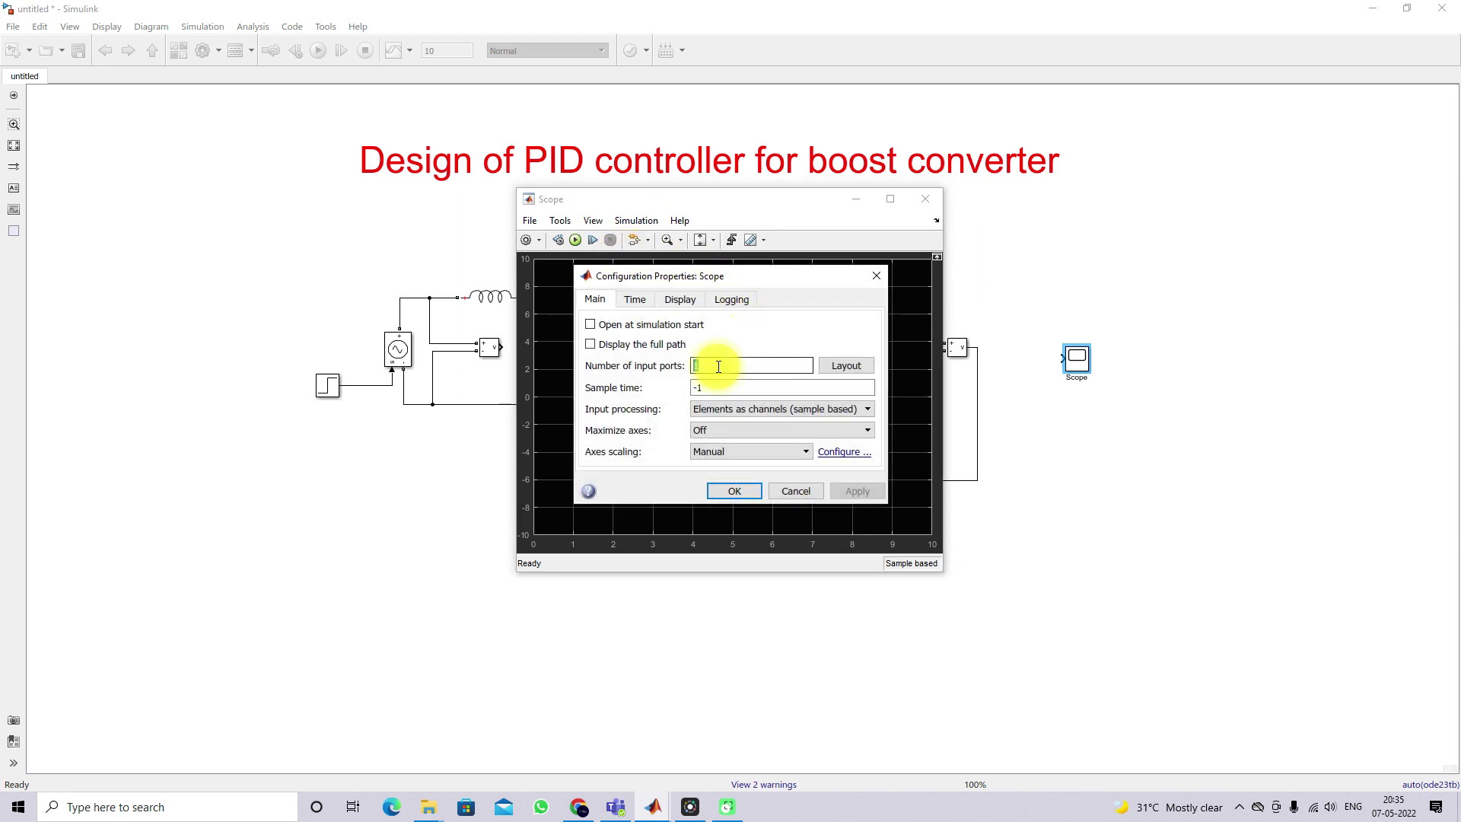
text(2)
key(Return)
Step: Arrange the Scope's layout as three displays stacked vertically
click(594, 222)
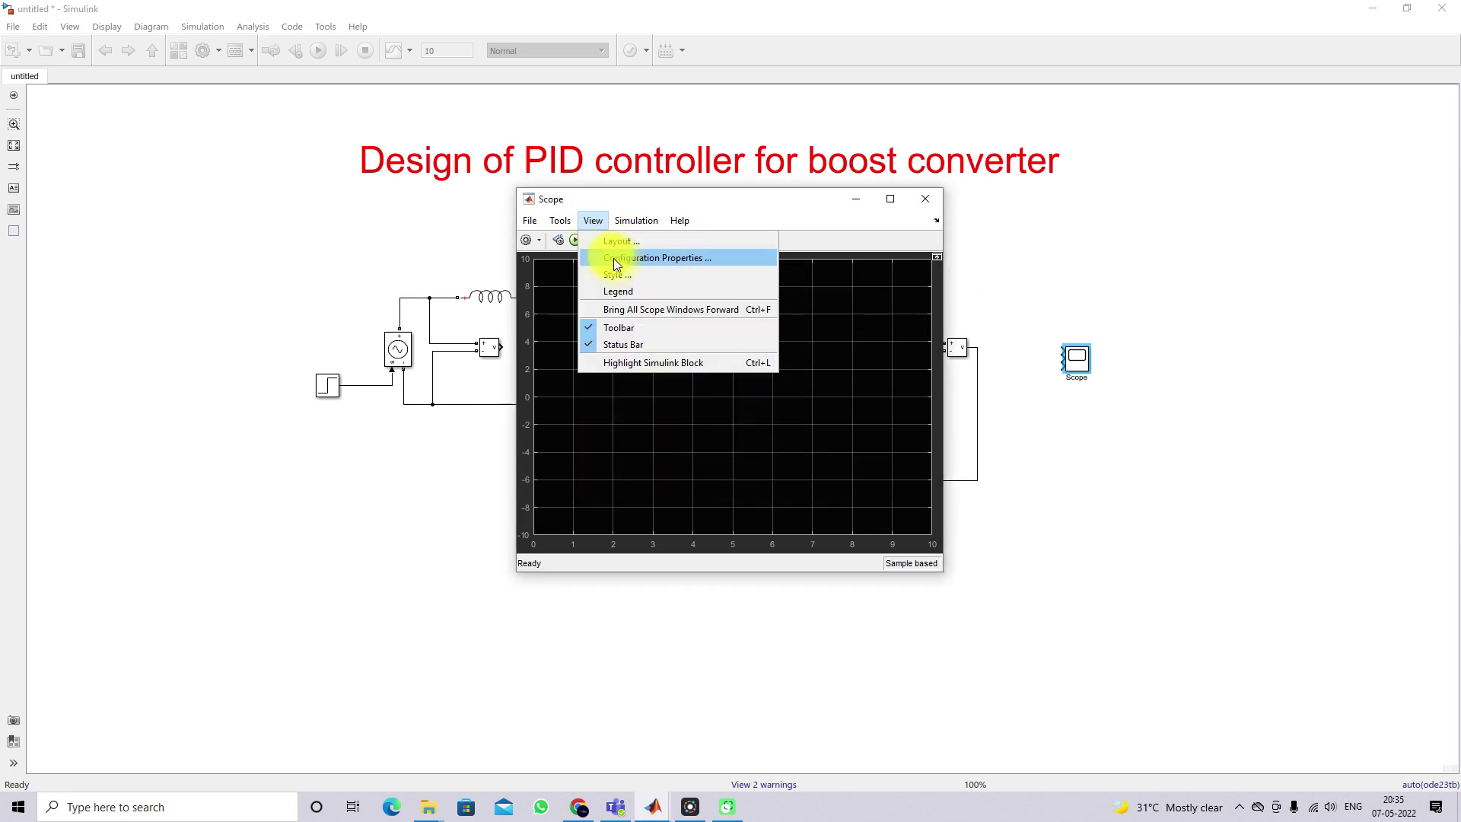
click(608, 247)
click(644, 302)
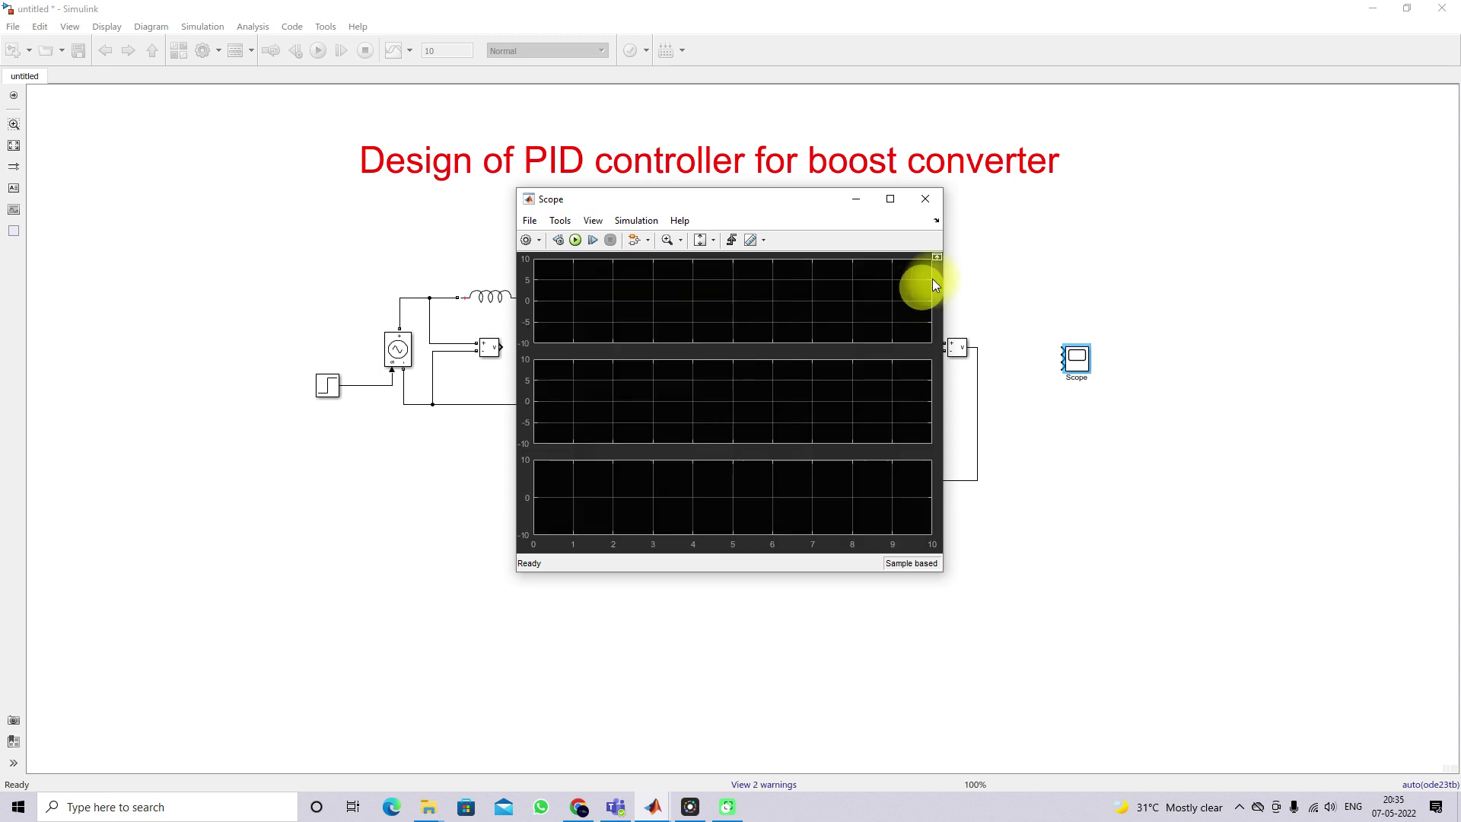
Step: Enlarge the Scope block and connect the input voltage, output voltage and output current measurements to its three inputs
click(1080, 361)
drag(1091, 344, 499, 346)
drag(1060, 324, 822, 303)
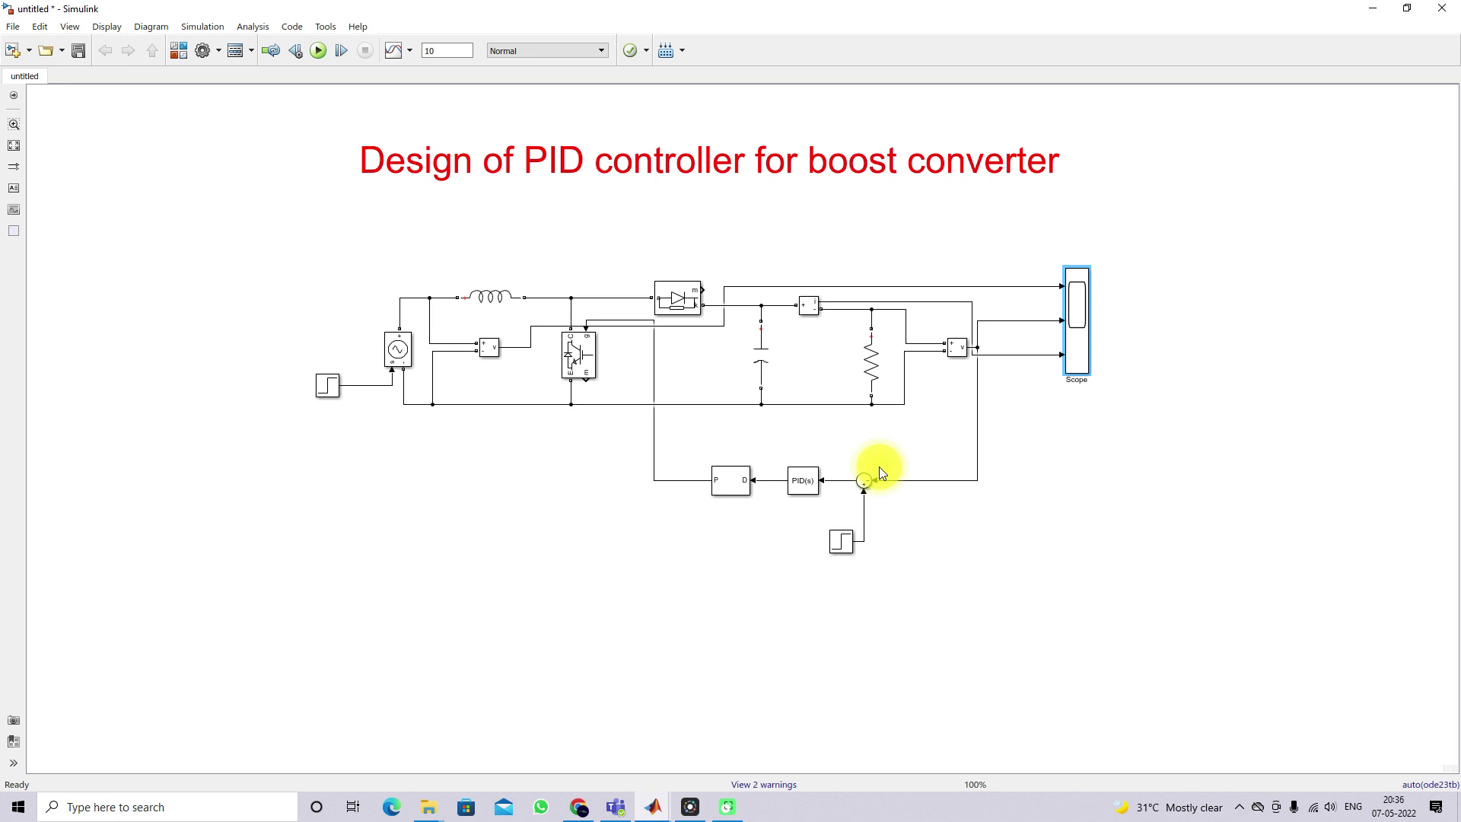
Step: Review the PID Controller's gain parameters and accept the defaults
double_click(815, 479)
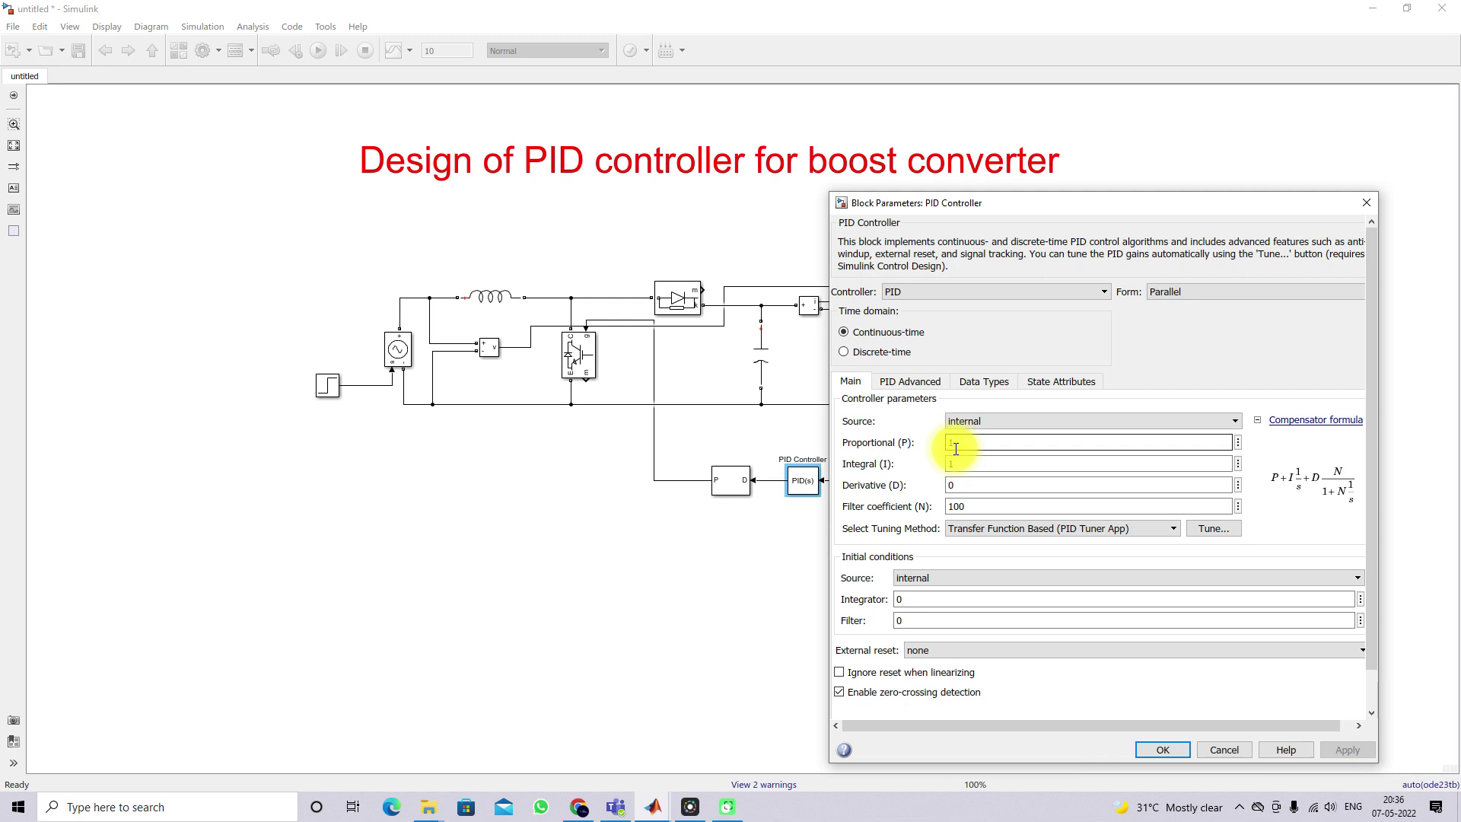
drag(1083, 216, 896, 126)
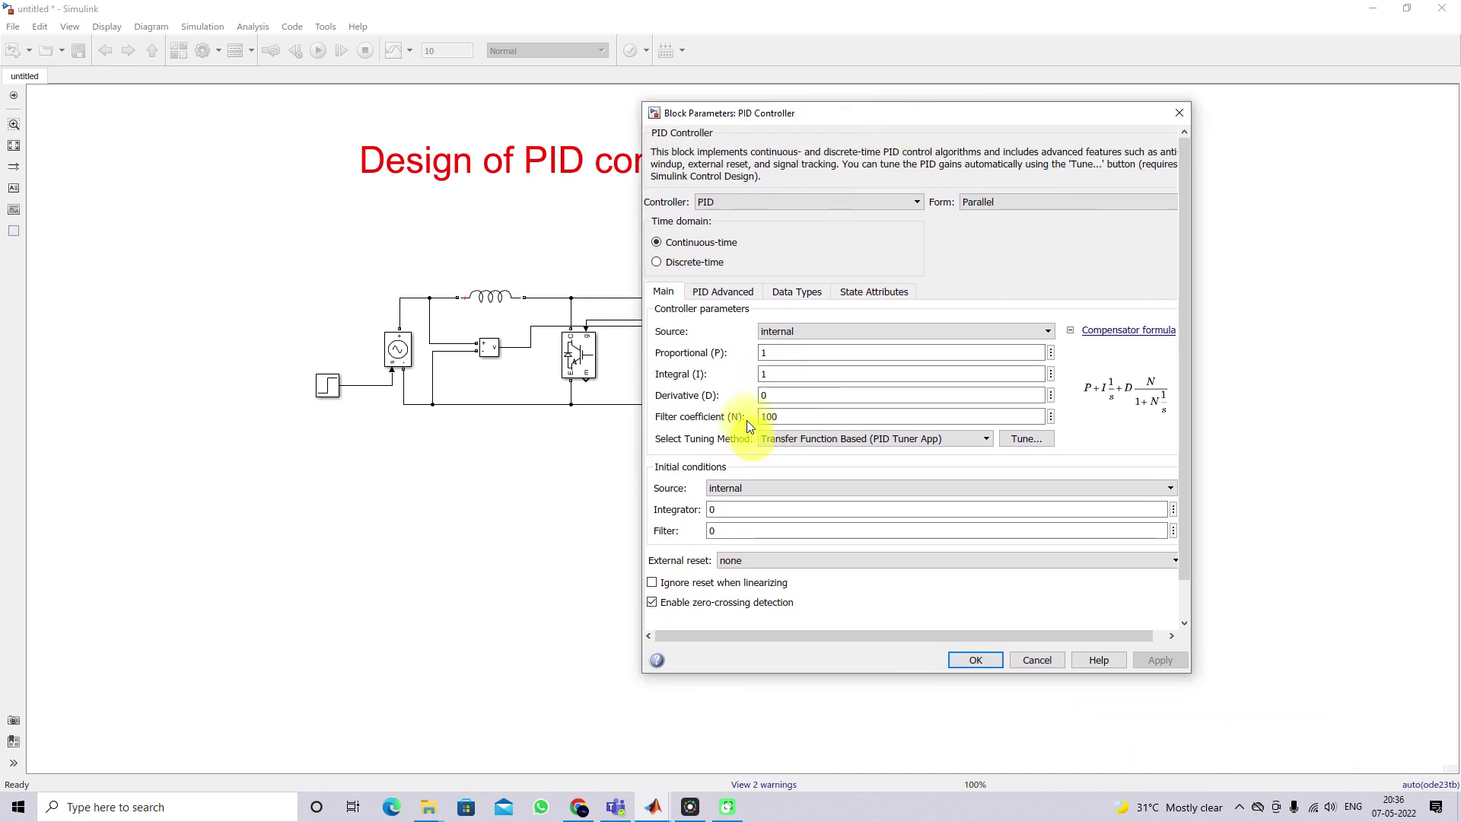
click(973, 660)
Step: Try to run the simulation from the Scope window
double_click(1077, 347)
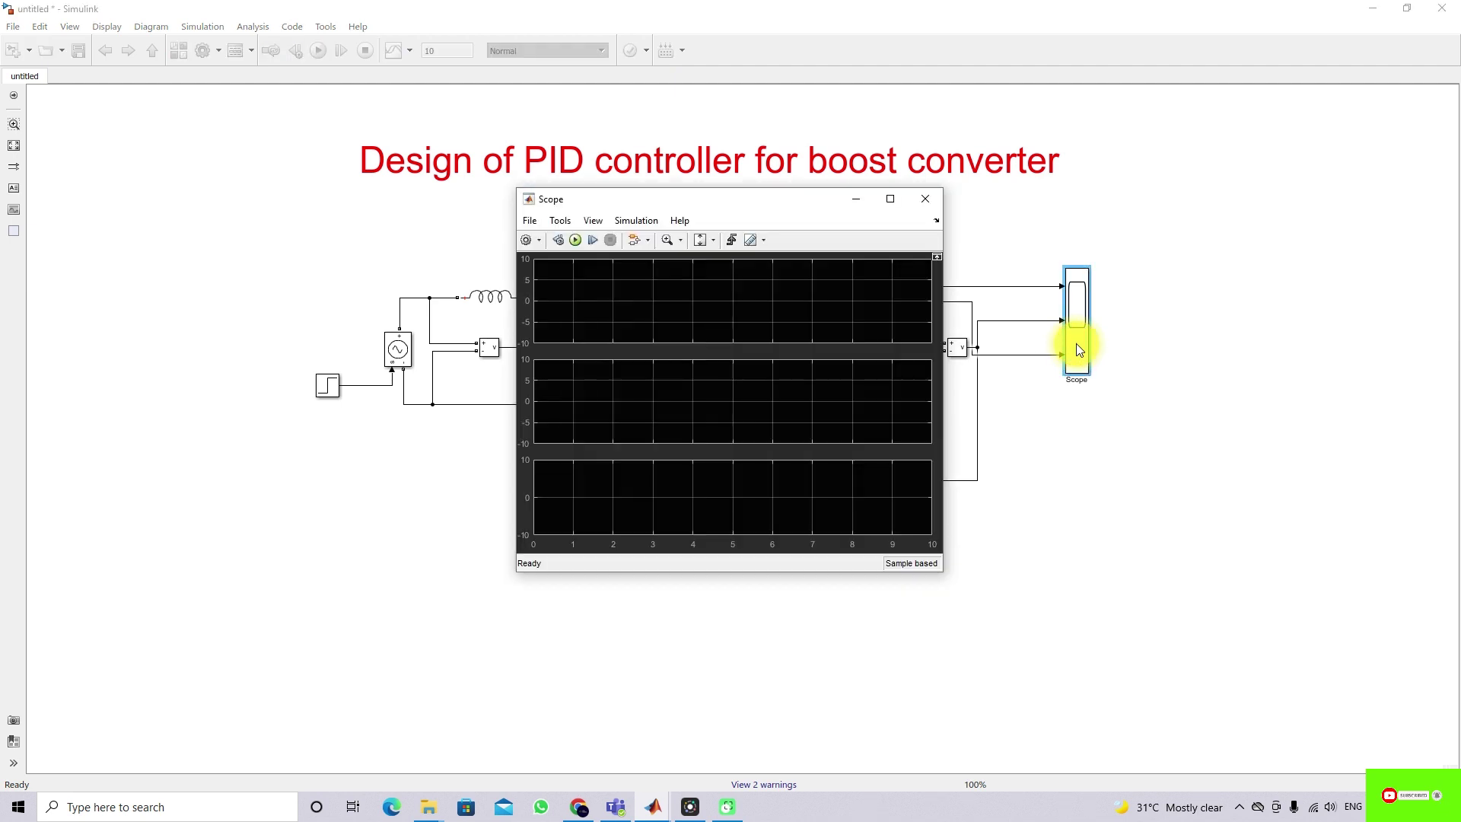
click(573, 241)
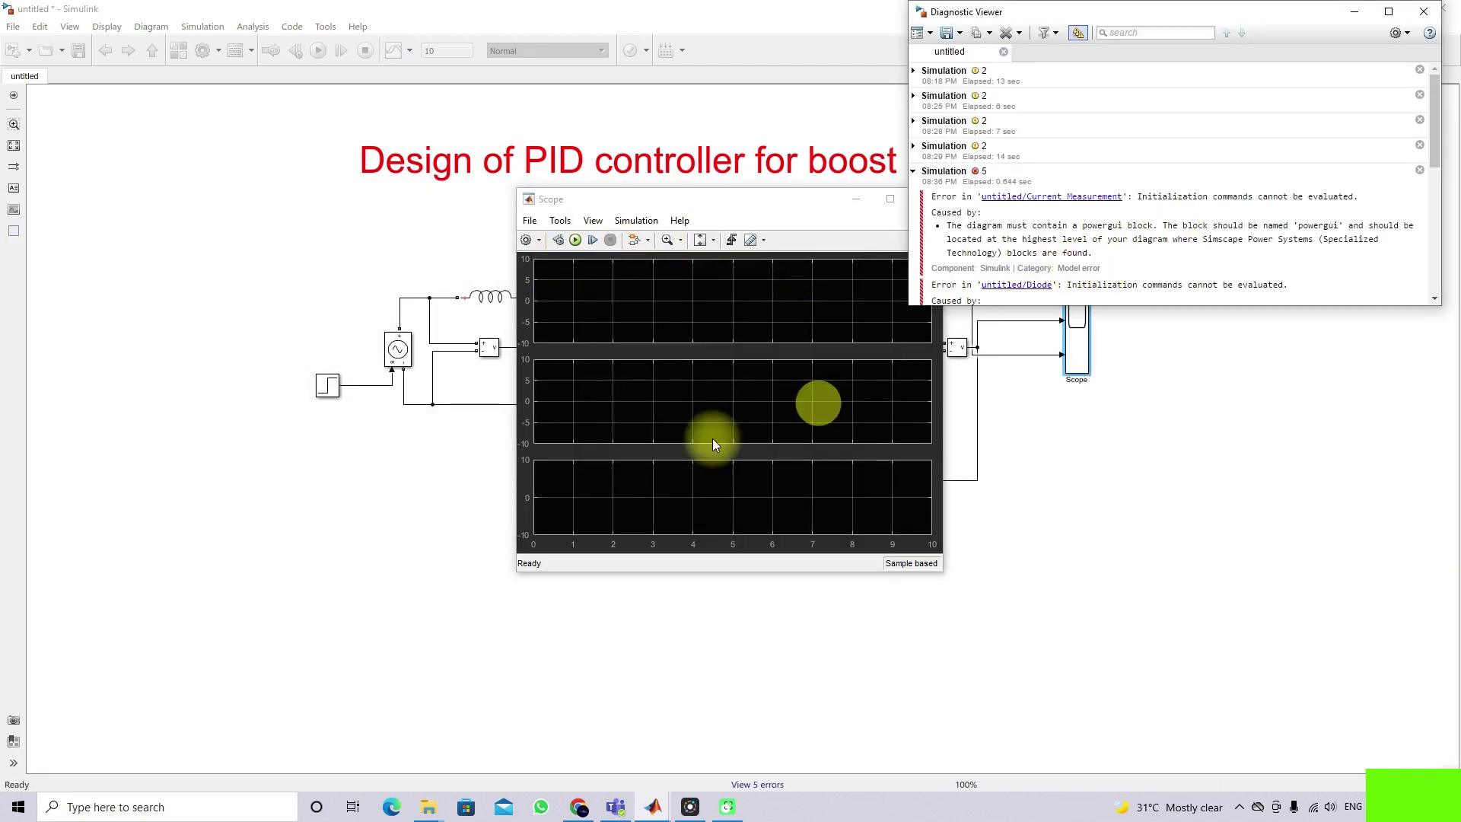
Step: Add a powergui block in the empty area below the voltage source
click(300, 515)
text(powerg)
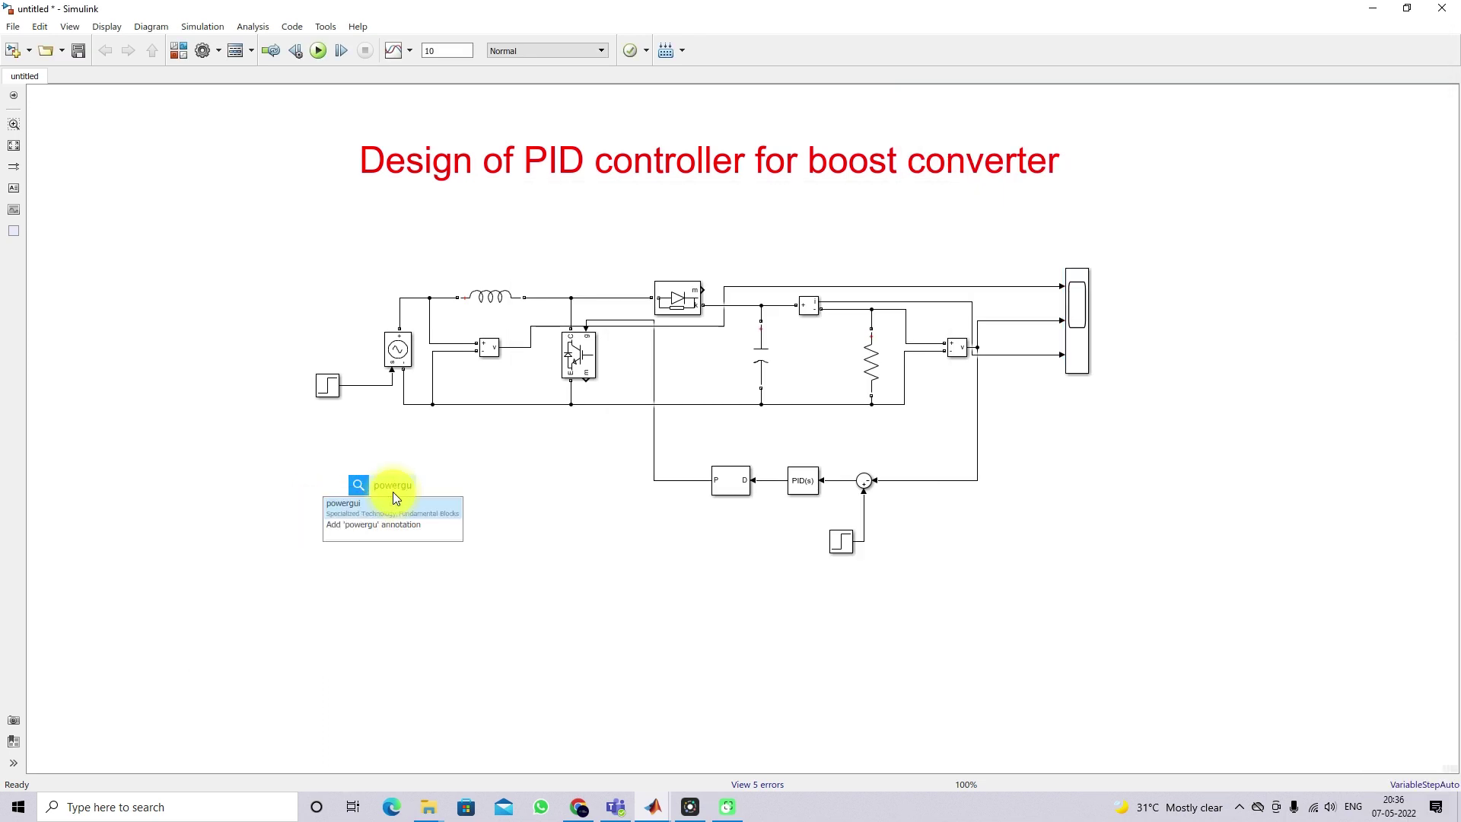
text(u)
click(386, 502)
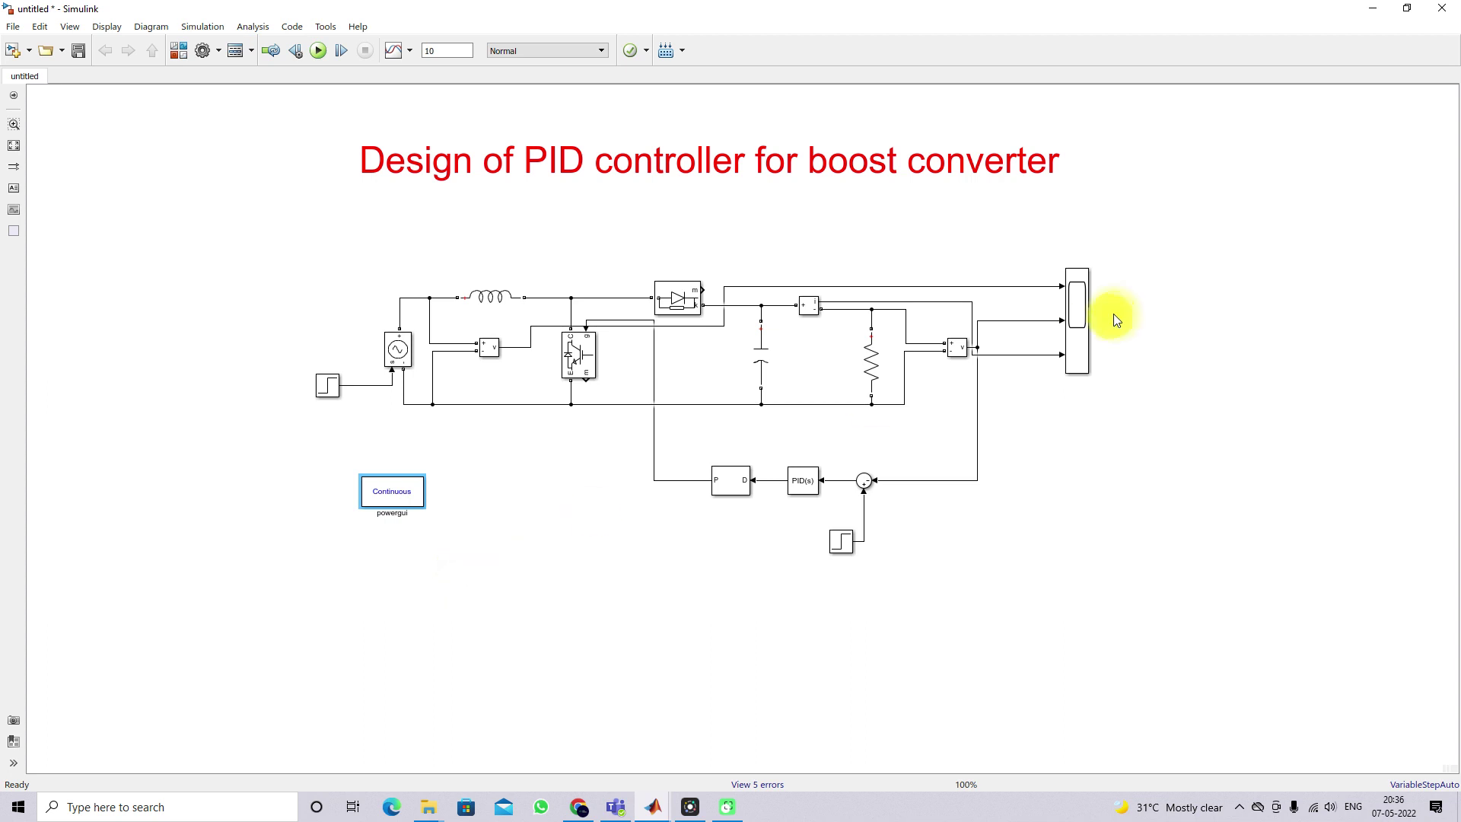
Step: Simulate the model with the Scope open, scale its axes to fit the three signals, and return to the model
double_click(1065, 318)
click(574, 242)
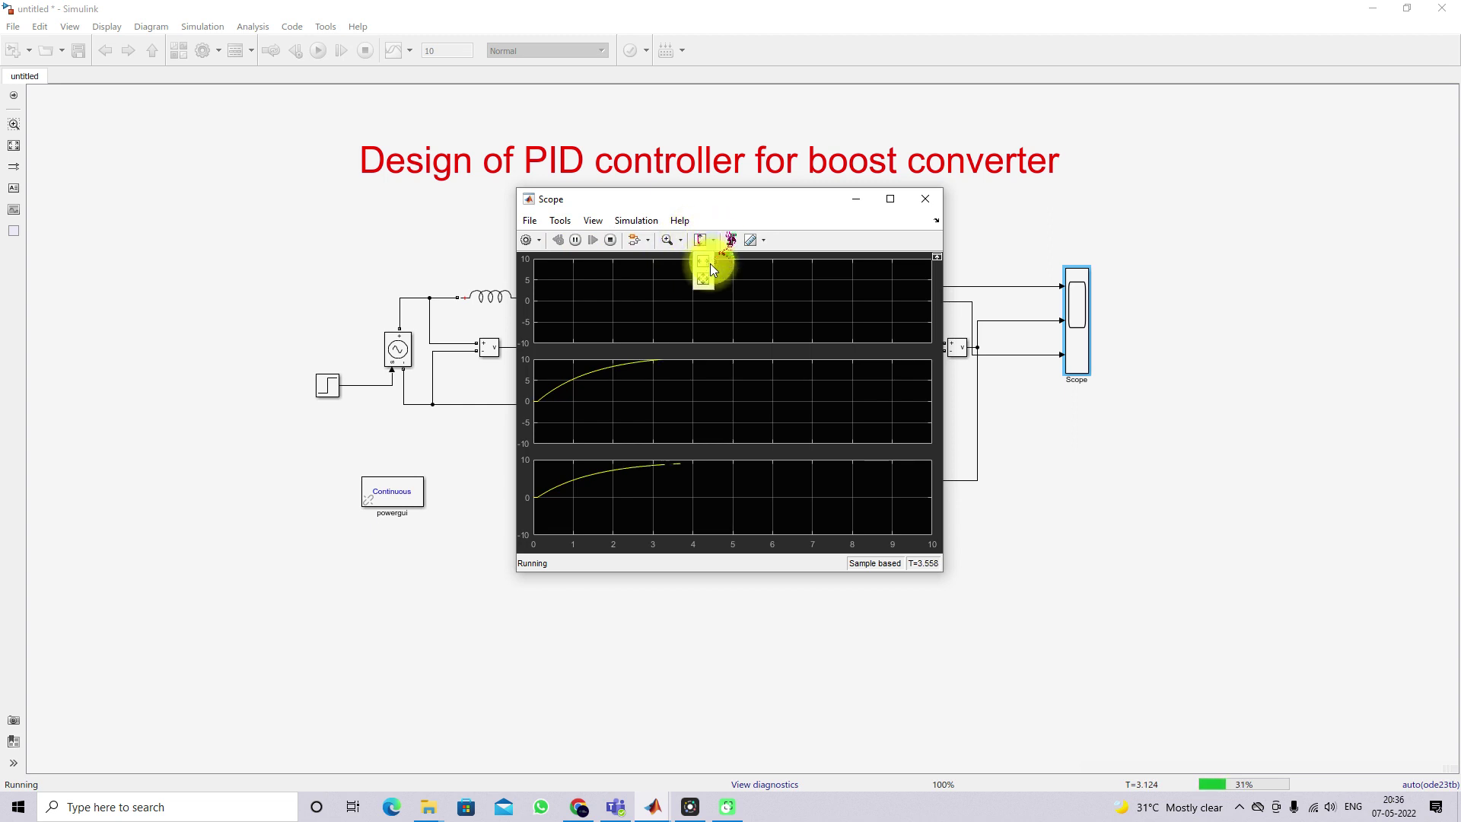
key(ctrl+a)
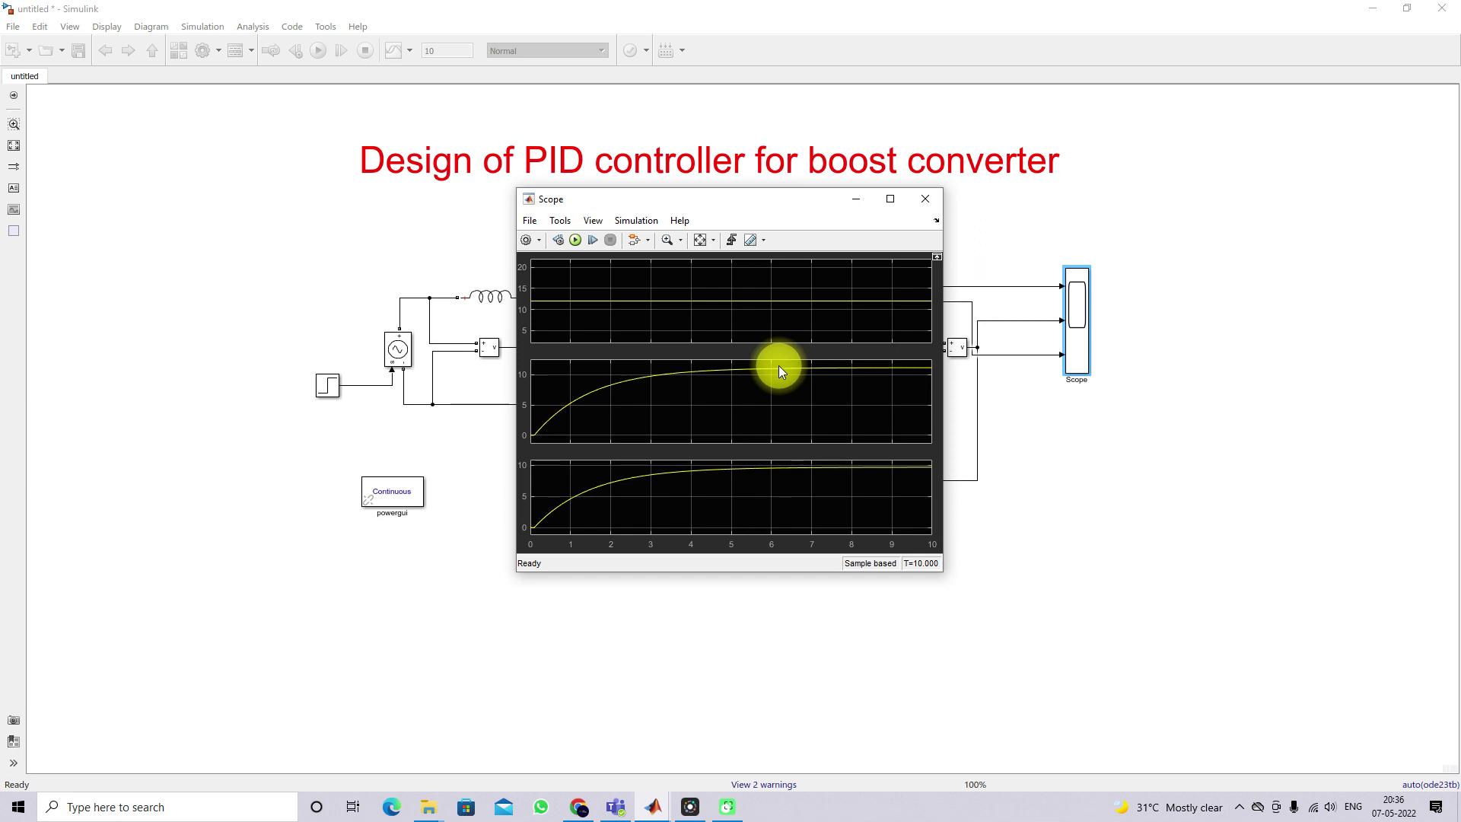
click(747, 607)
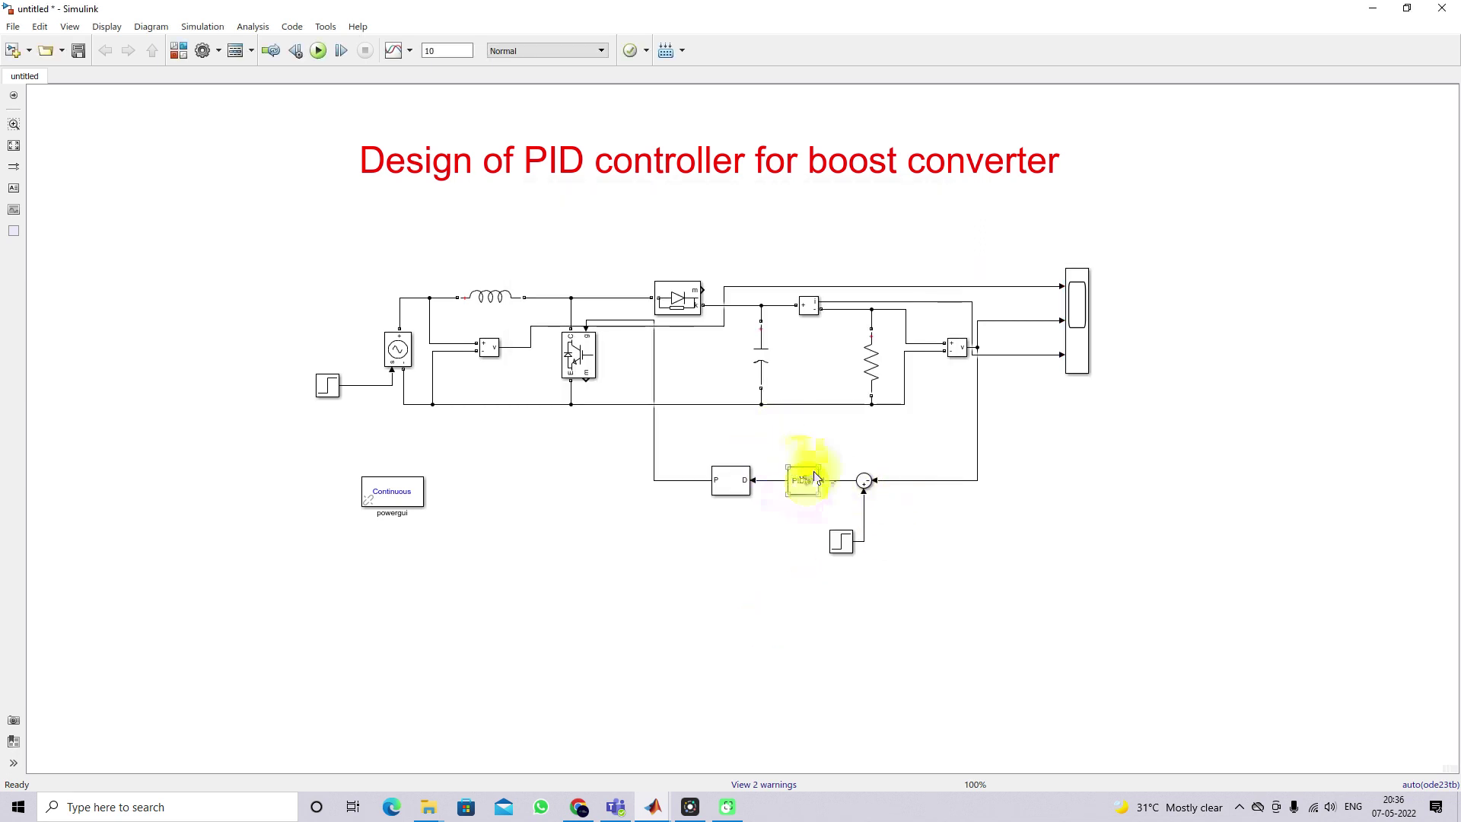
click(763, 349)
click(855, 397)
click(799, 477)
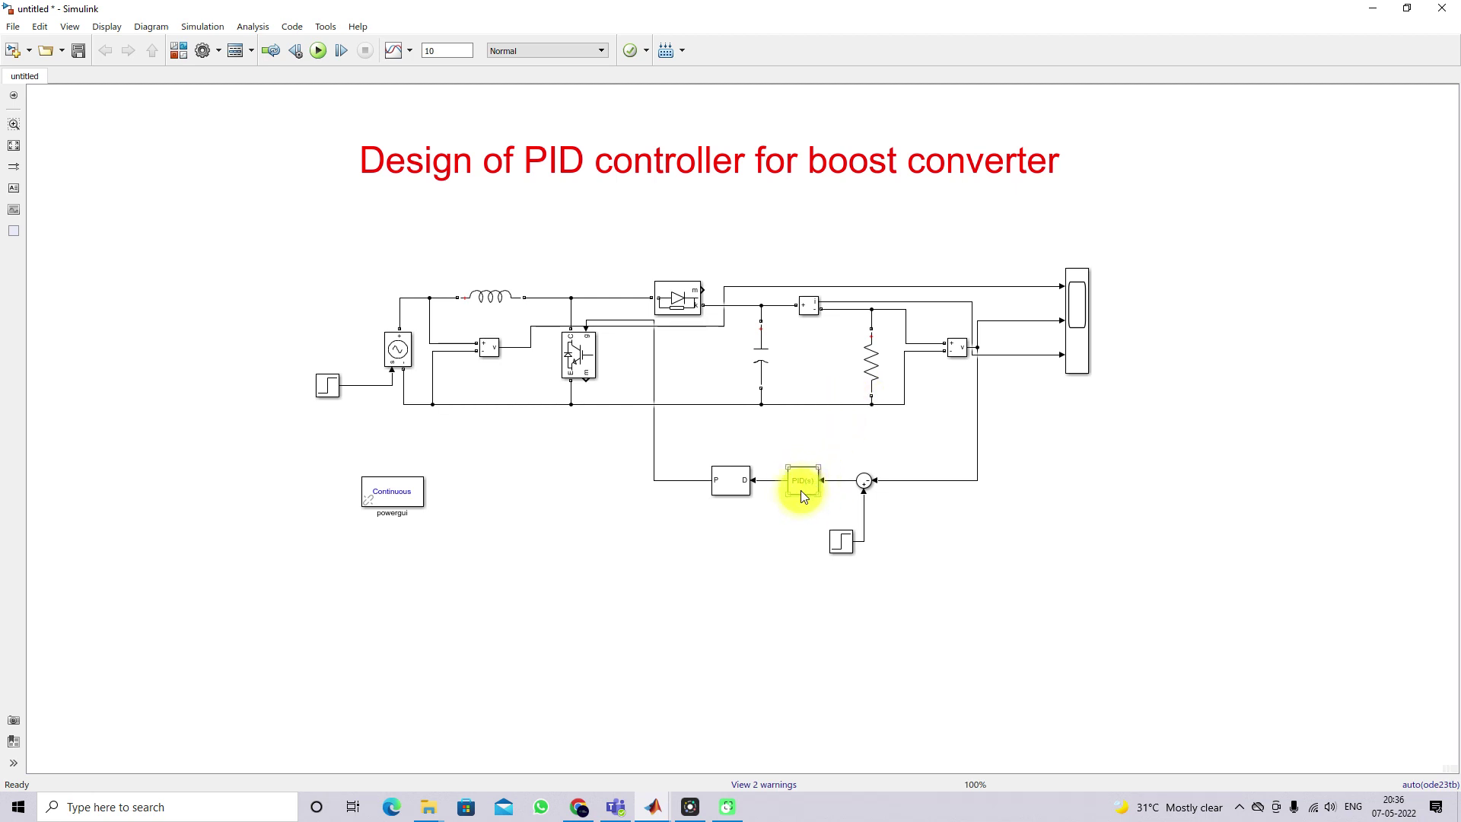
Step: Open the PID Controller block's parameters and launch the transfer-function-based PID Tuner
click(805, 484)
double_click(805, 482)
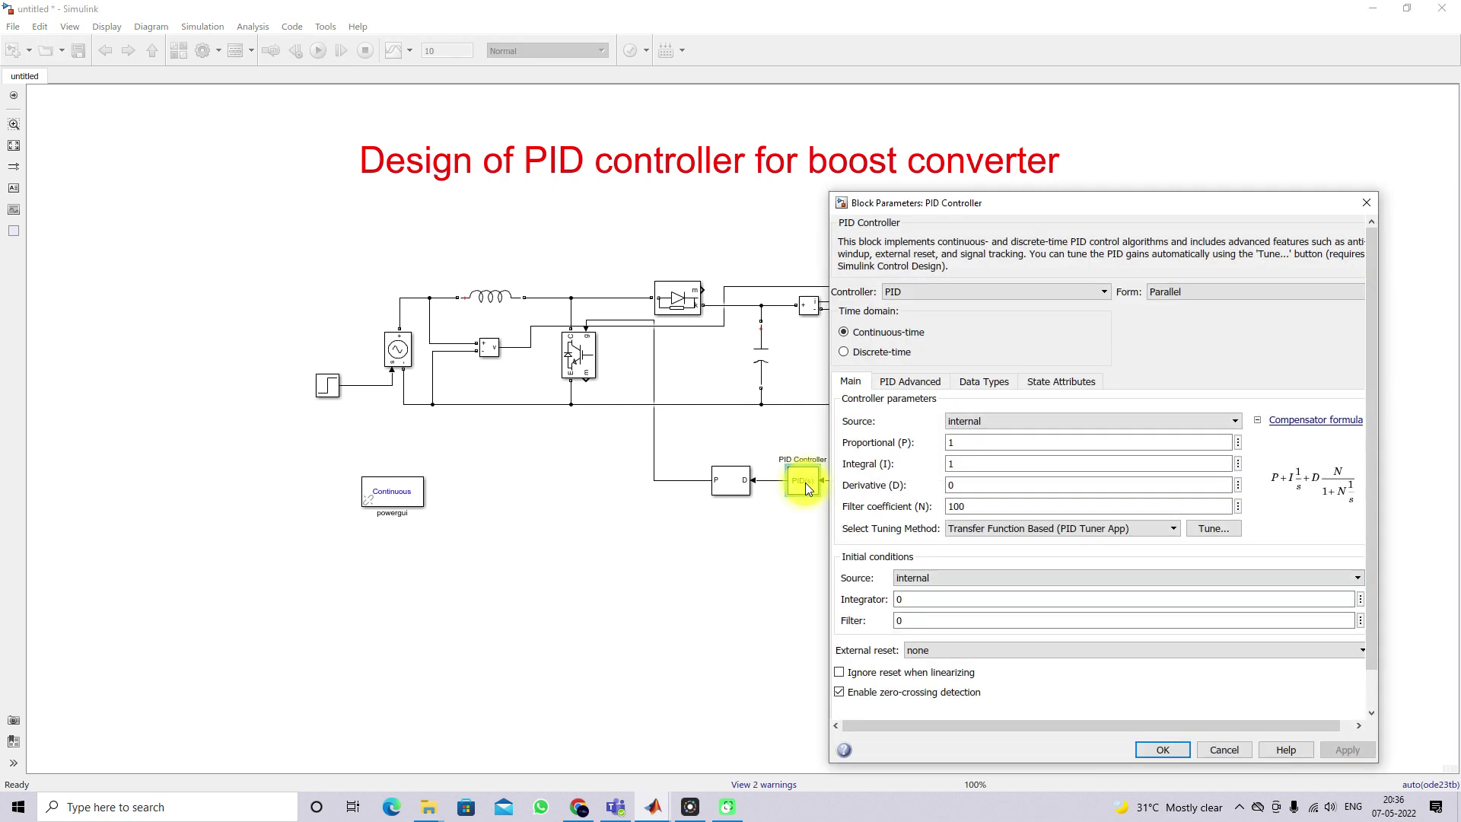
drag(933, 116, 744, 101)
click(1032, 428)
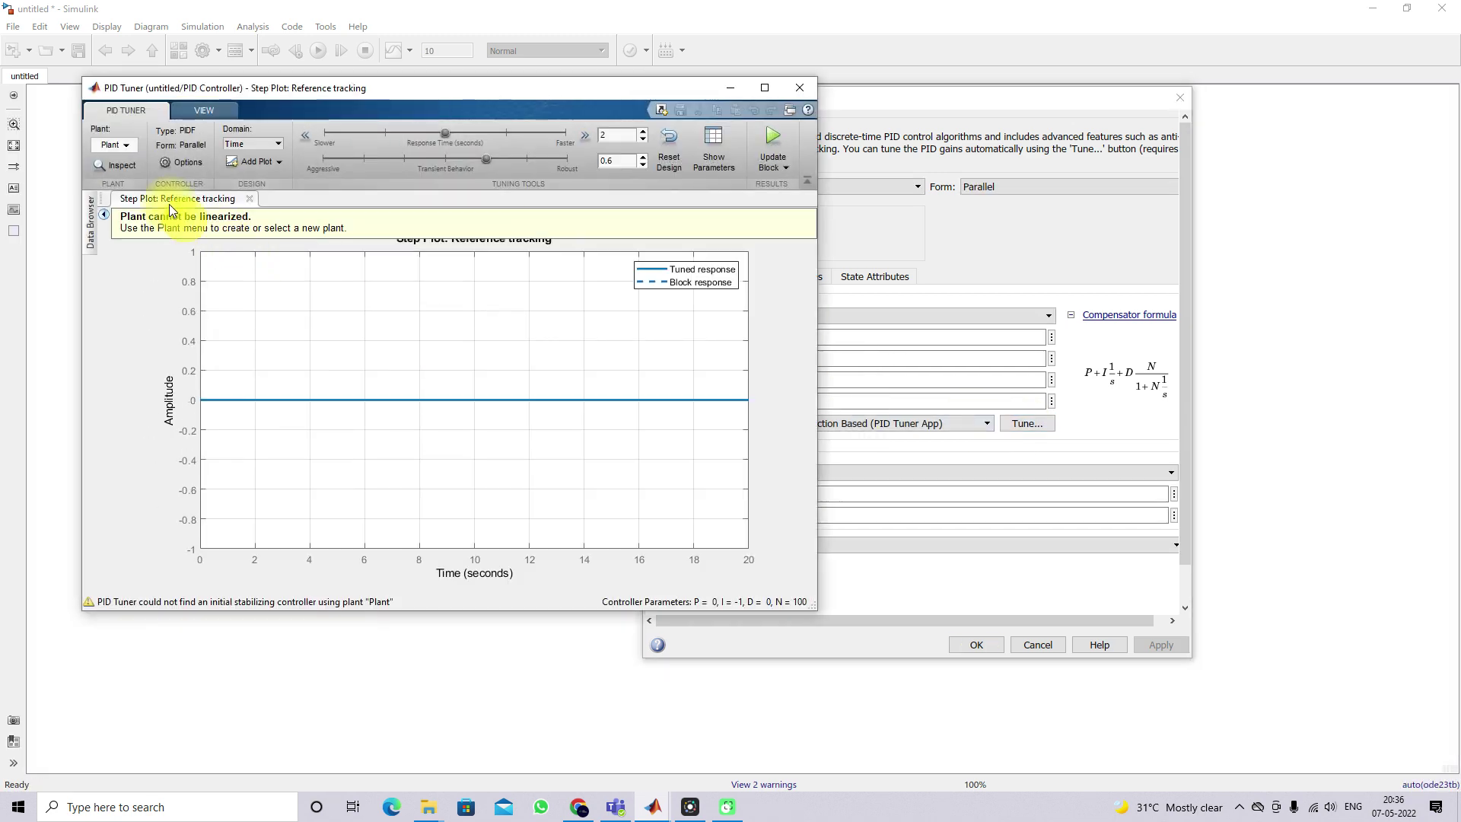
Step: Start identifying a new plant, using input/output data obtained by simulating the Simulink model
click(123, 144)
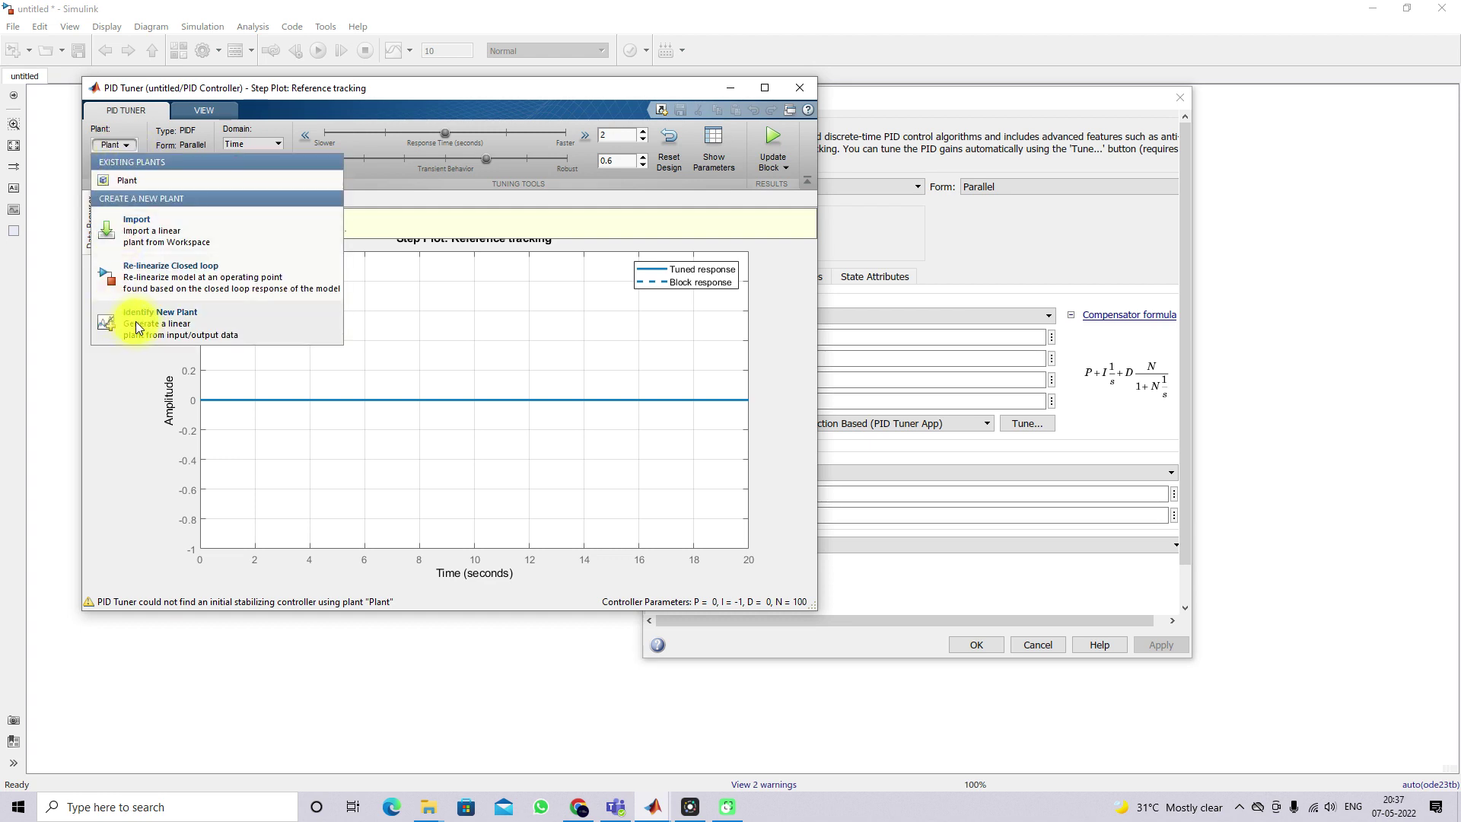
click(156, 322)
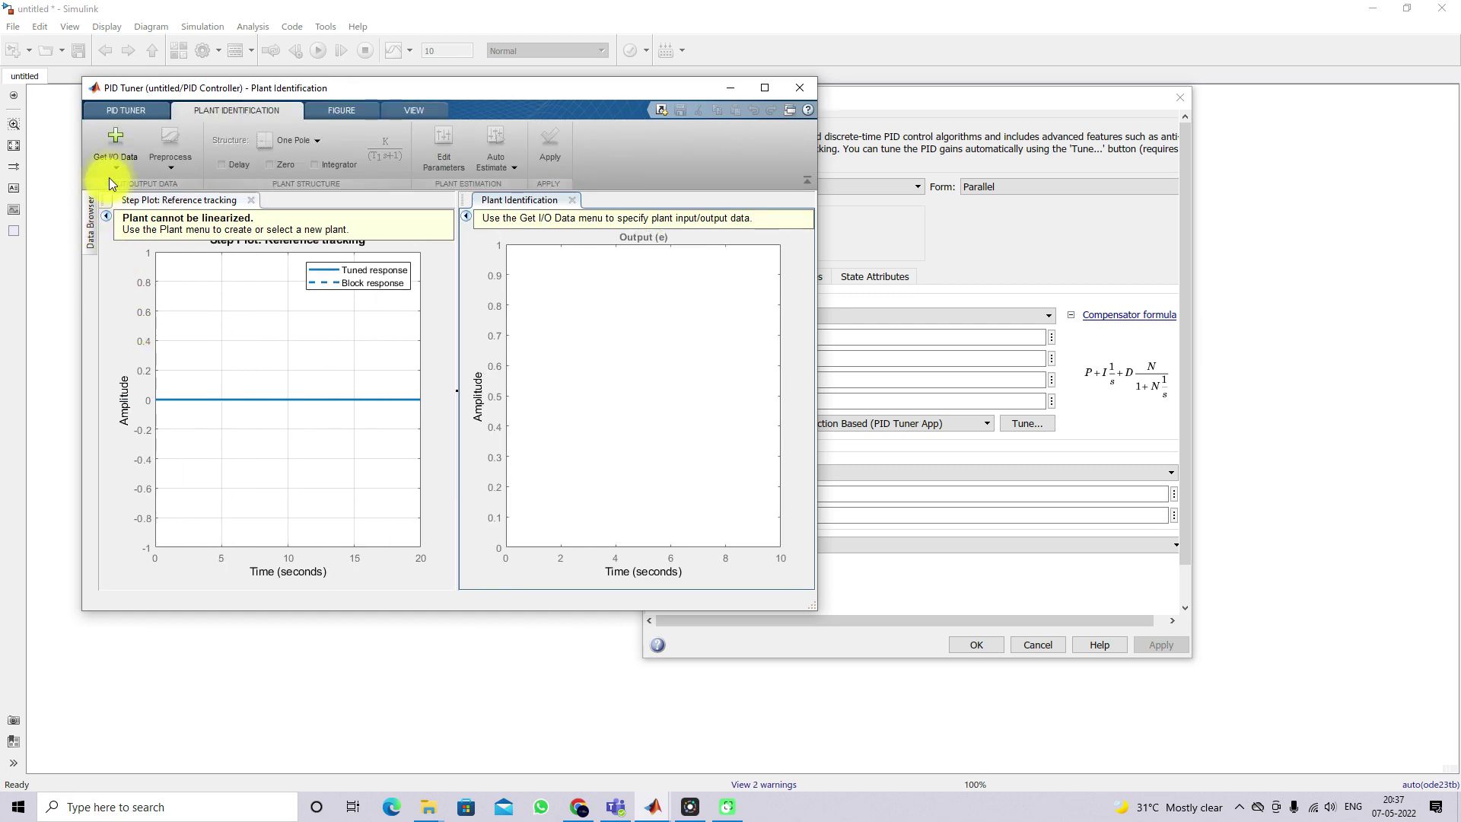
click(116, 166)
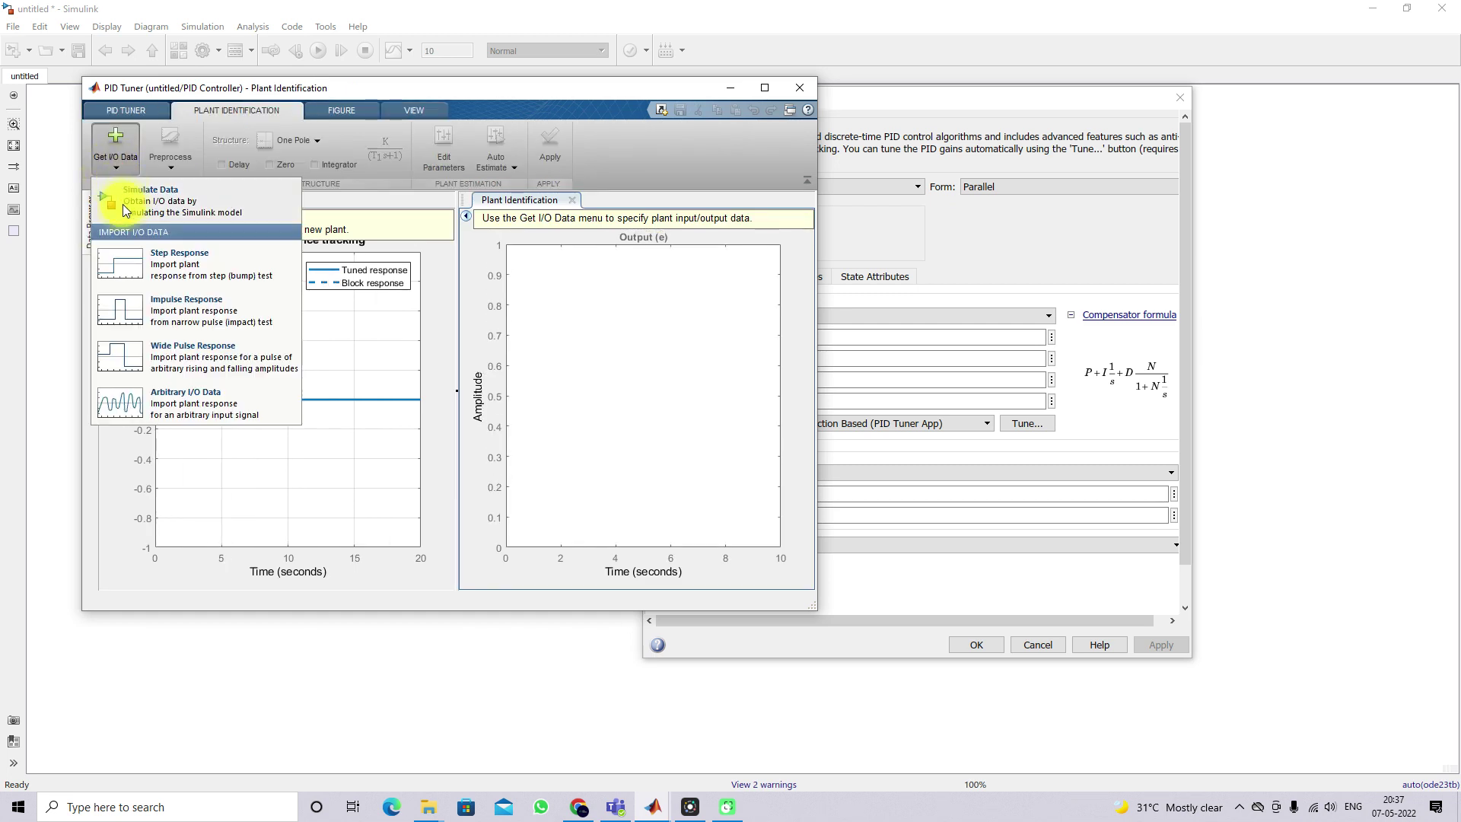
click(142, 196)
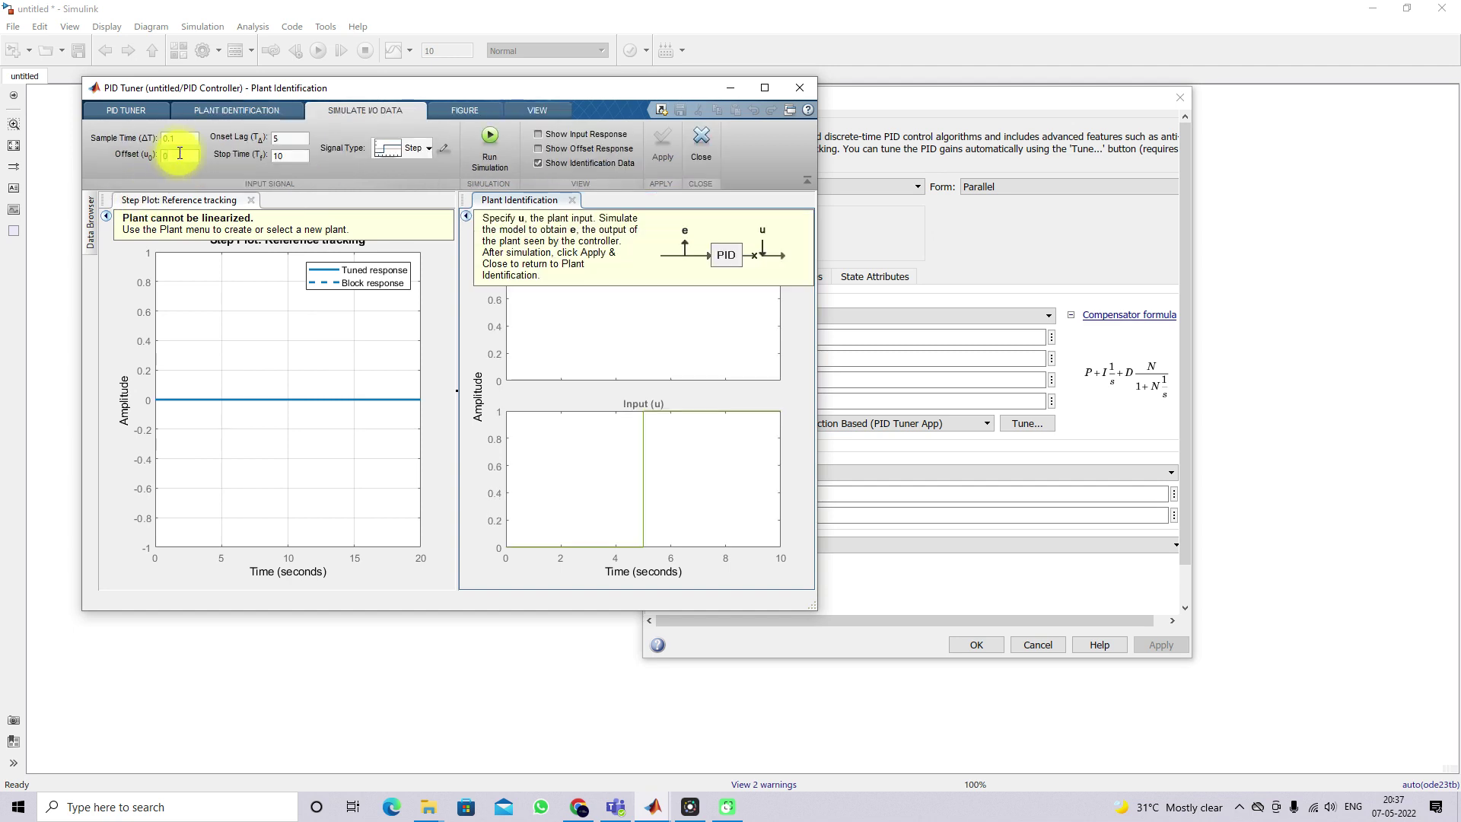
Step: Set the identification input signal's offset to 0.3 and its step amplitude to 0.2
click(183, 155)
text(.3)
click(445, 148)
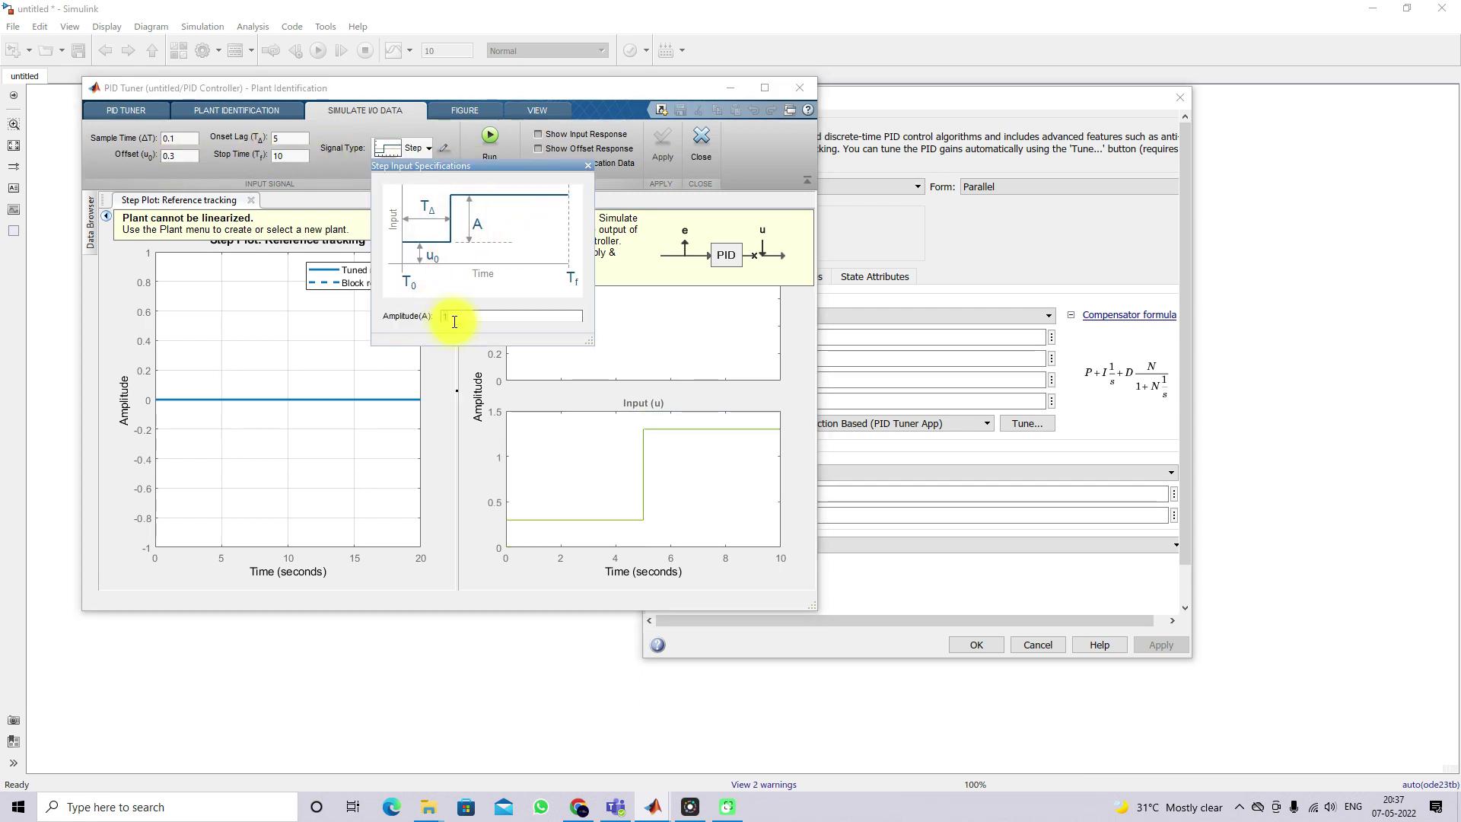
click(454, 316)
text(0.2)
click(587, 165)
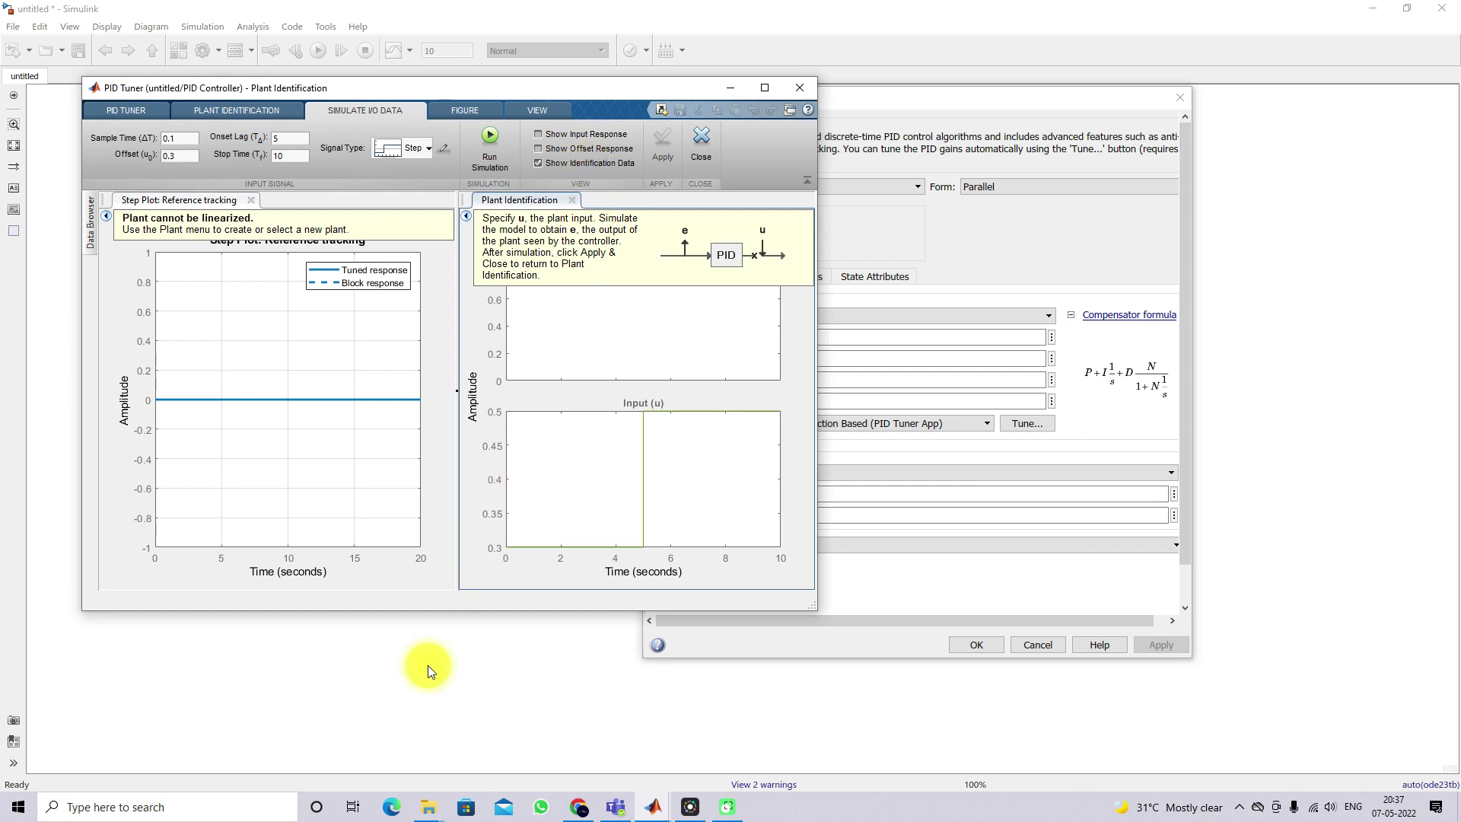
Step: In the model, set the final value of the Step block feeding the voltage source to 14
click(427, 665)
double_click(327, 388)
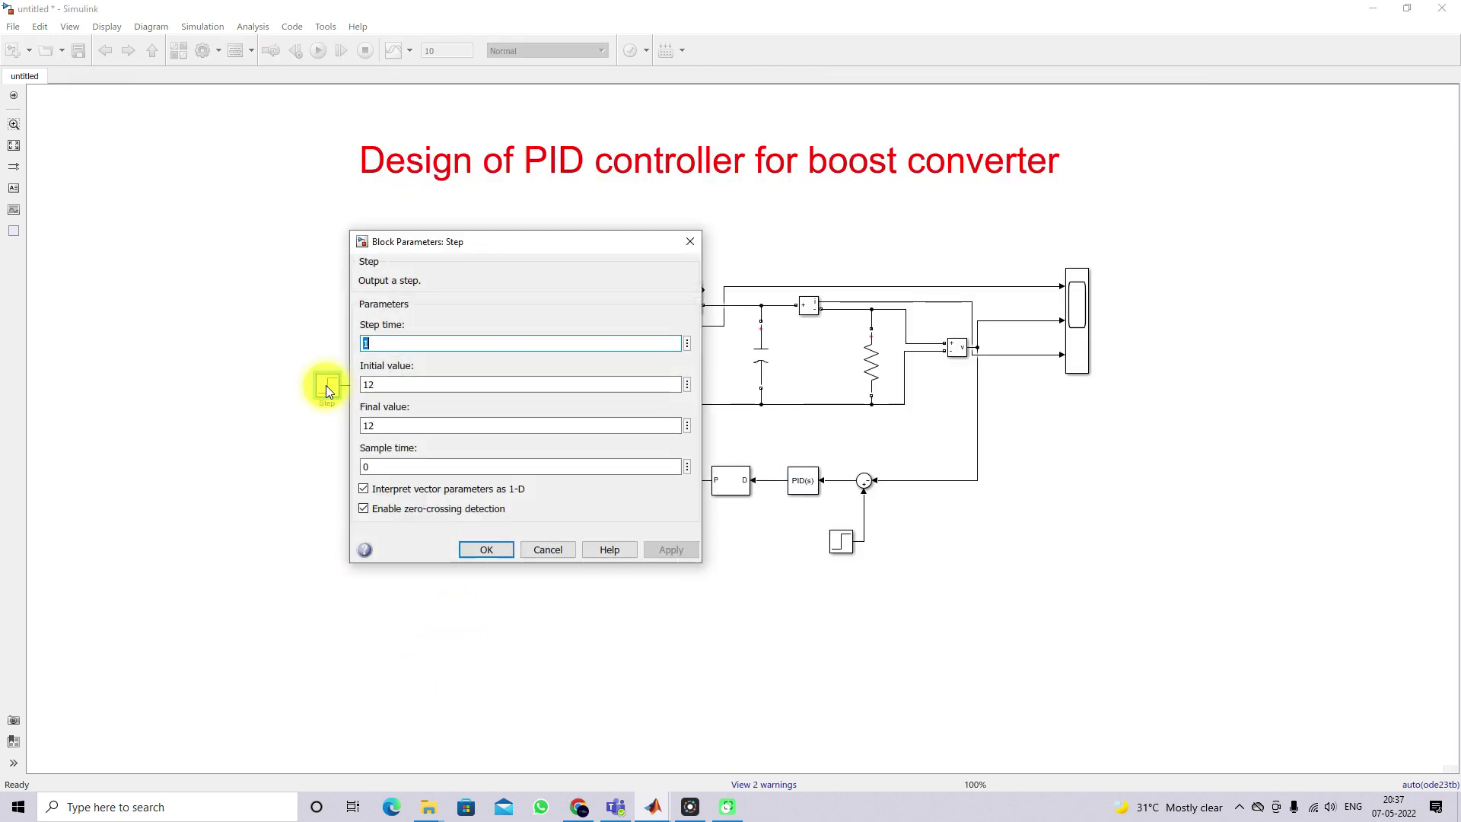
double_click(386, 426)
text(14)
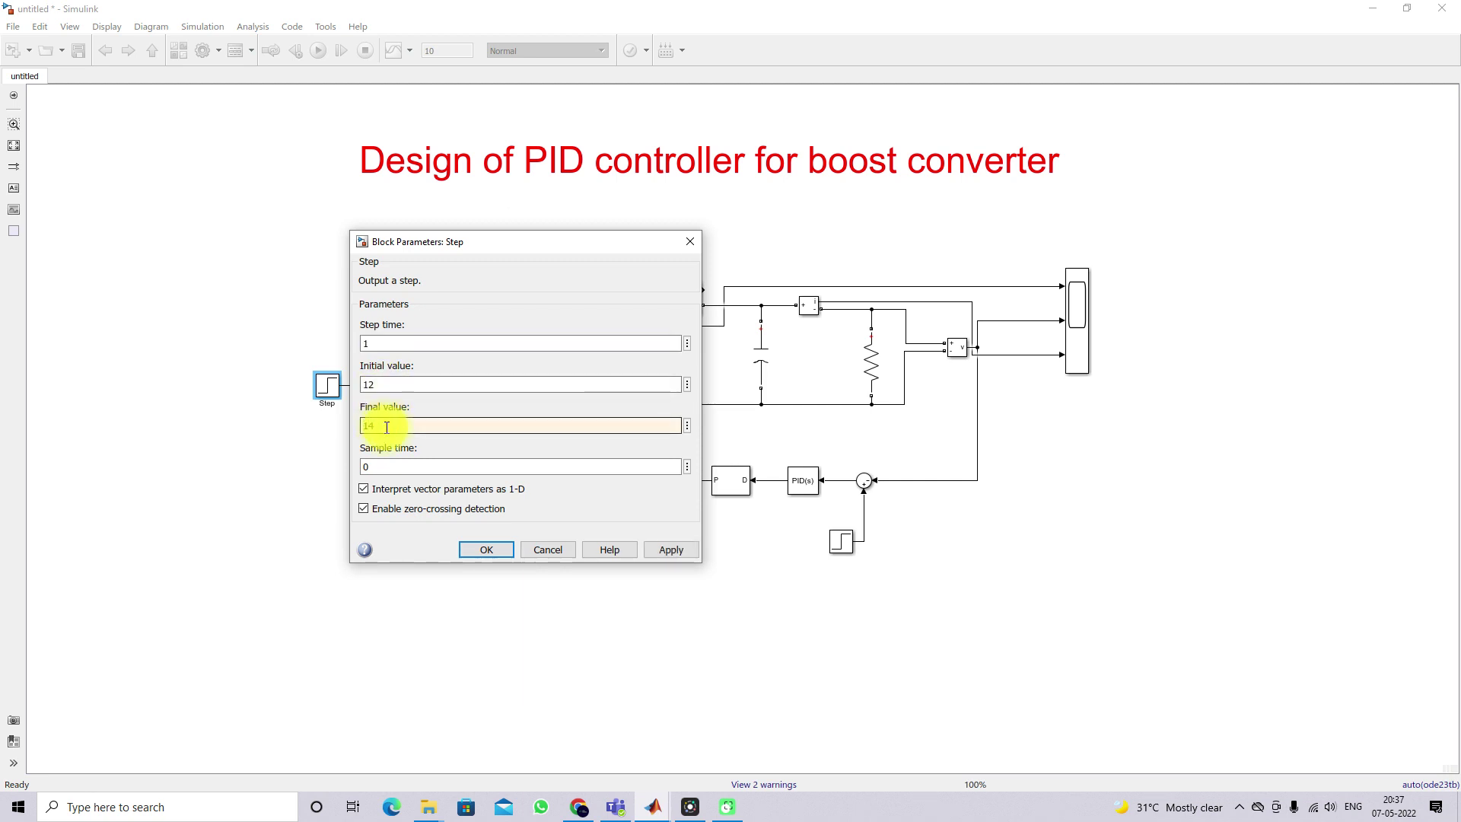
key(Return)
Step: Run the PID Tuner's input/output data simulation with the Scope shown beside it, and scale the Scope's axes to fit the signals
mouse_move(655, 802)
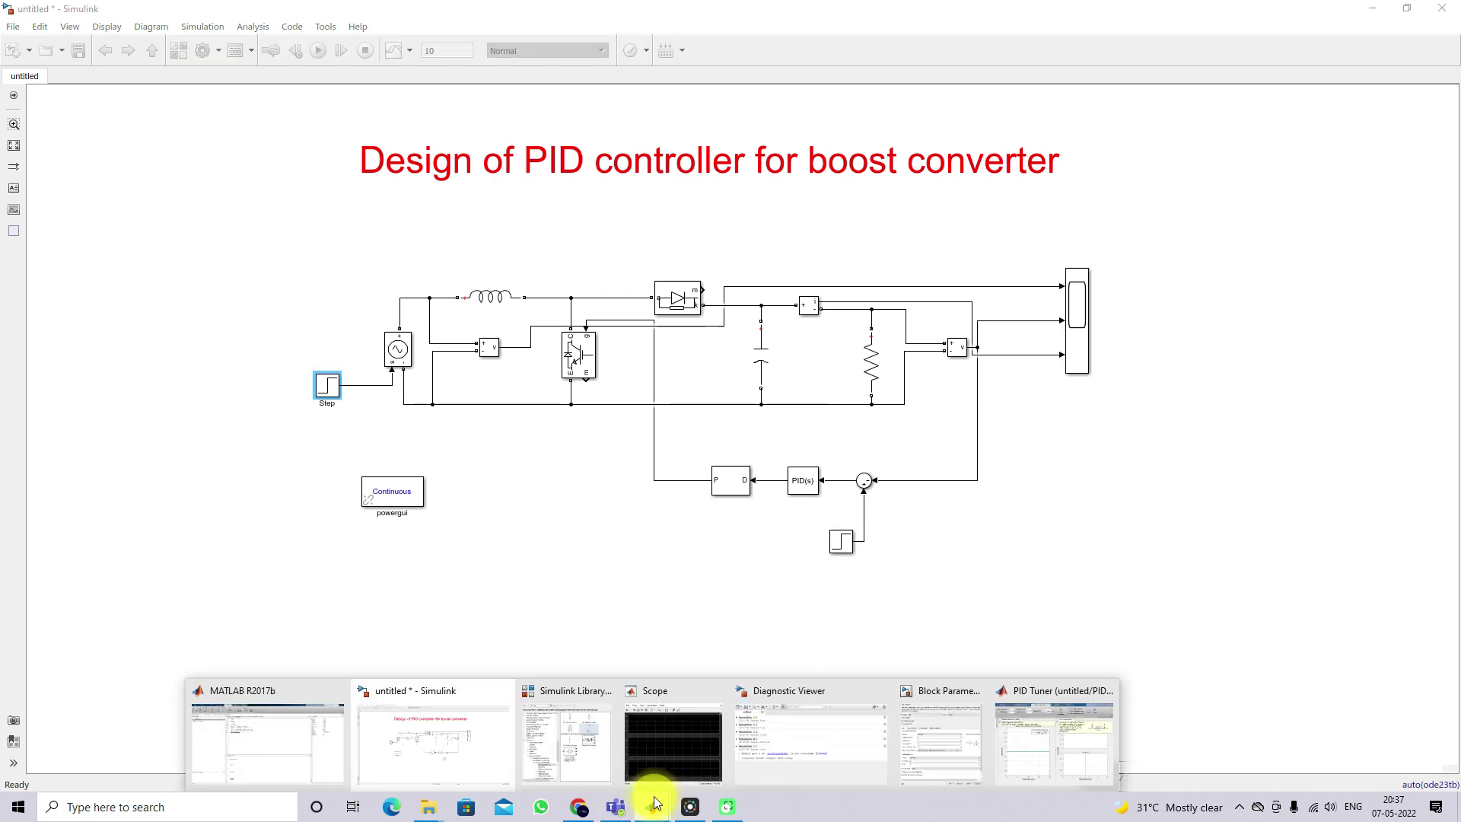
click(960, 747)
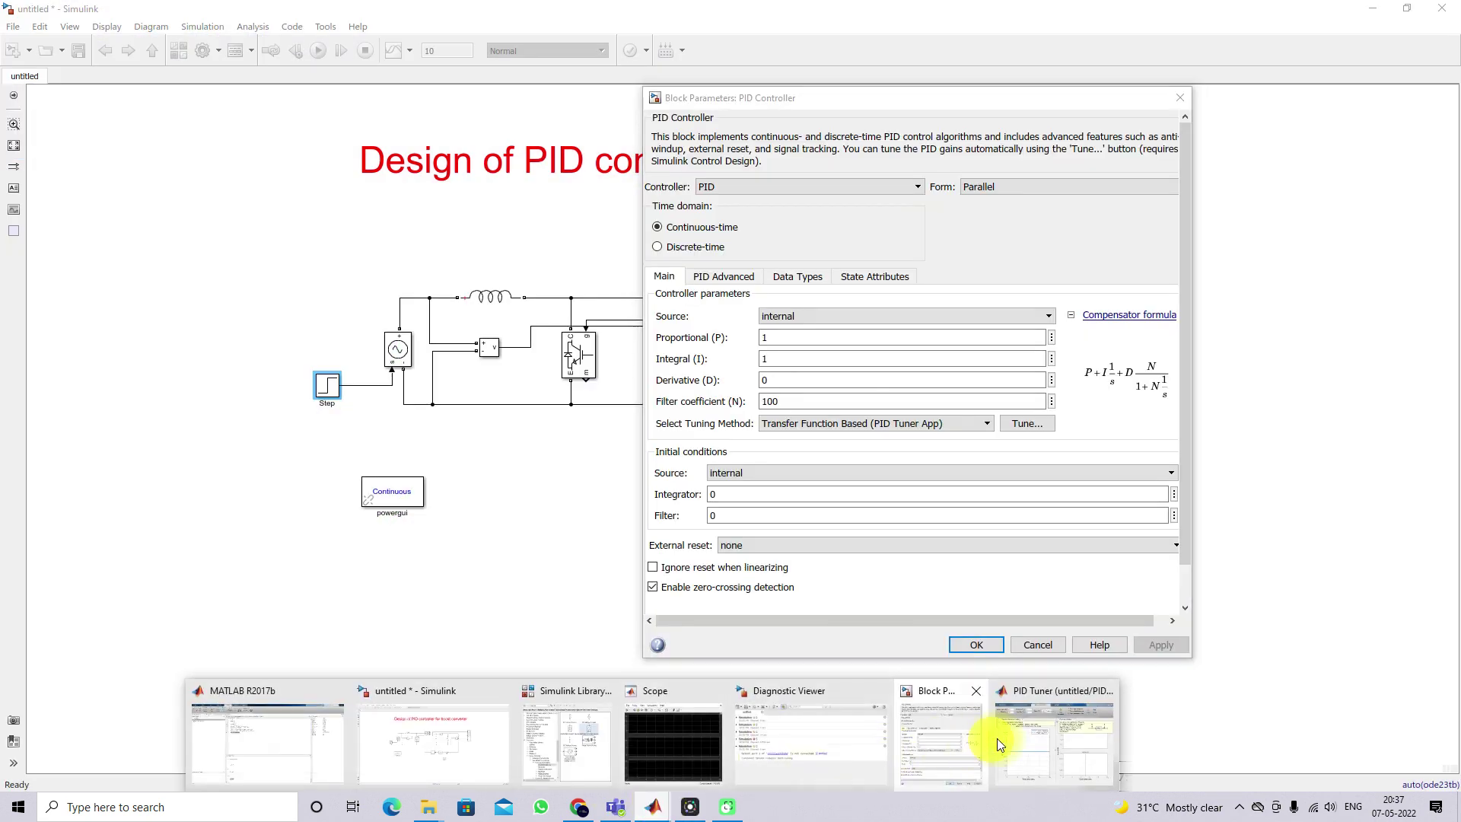
click(1050, 734)
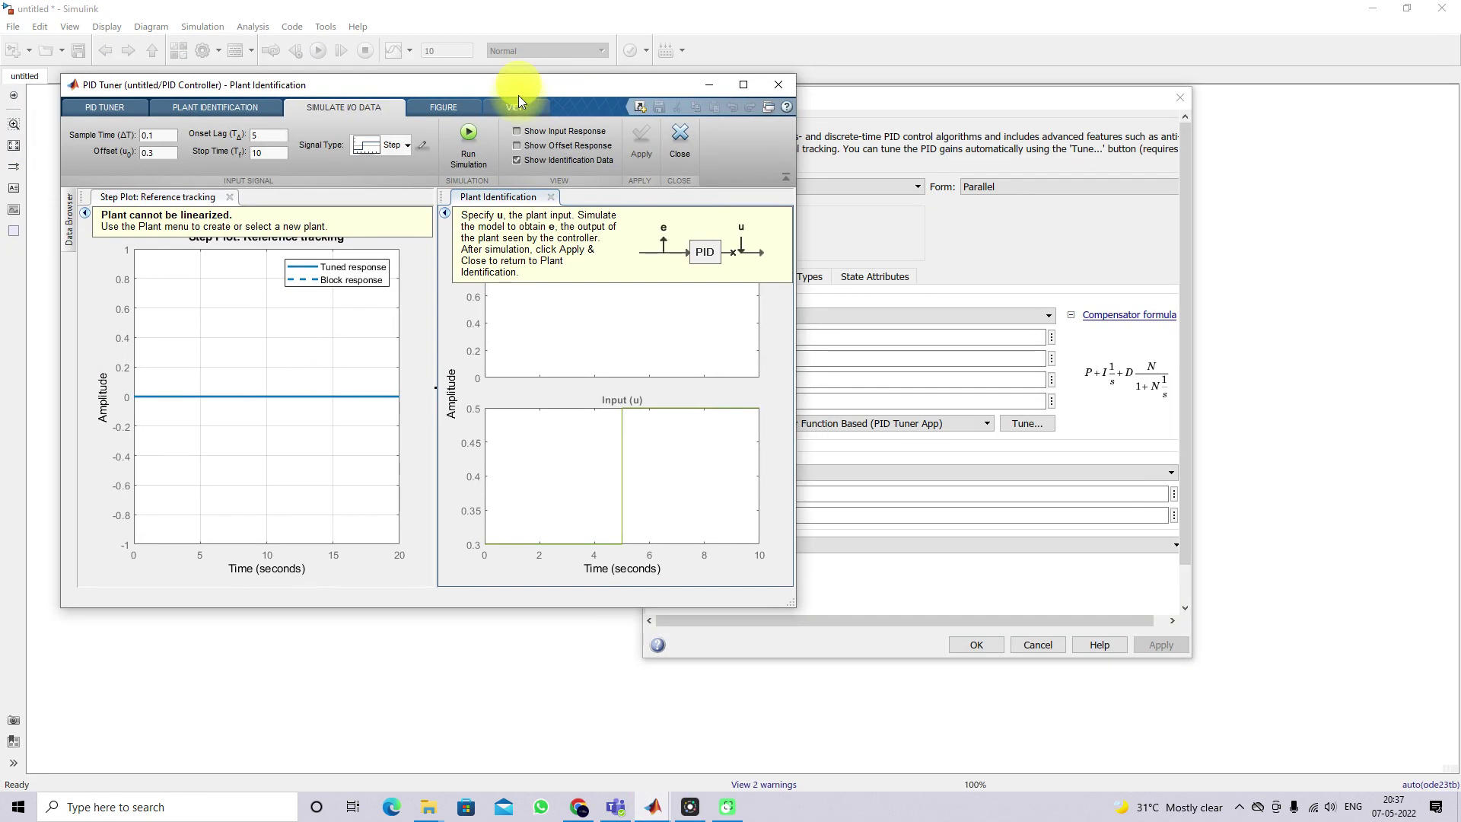
mouse_move(652, 799)
click(685, 749)
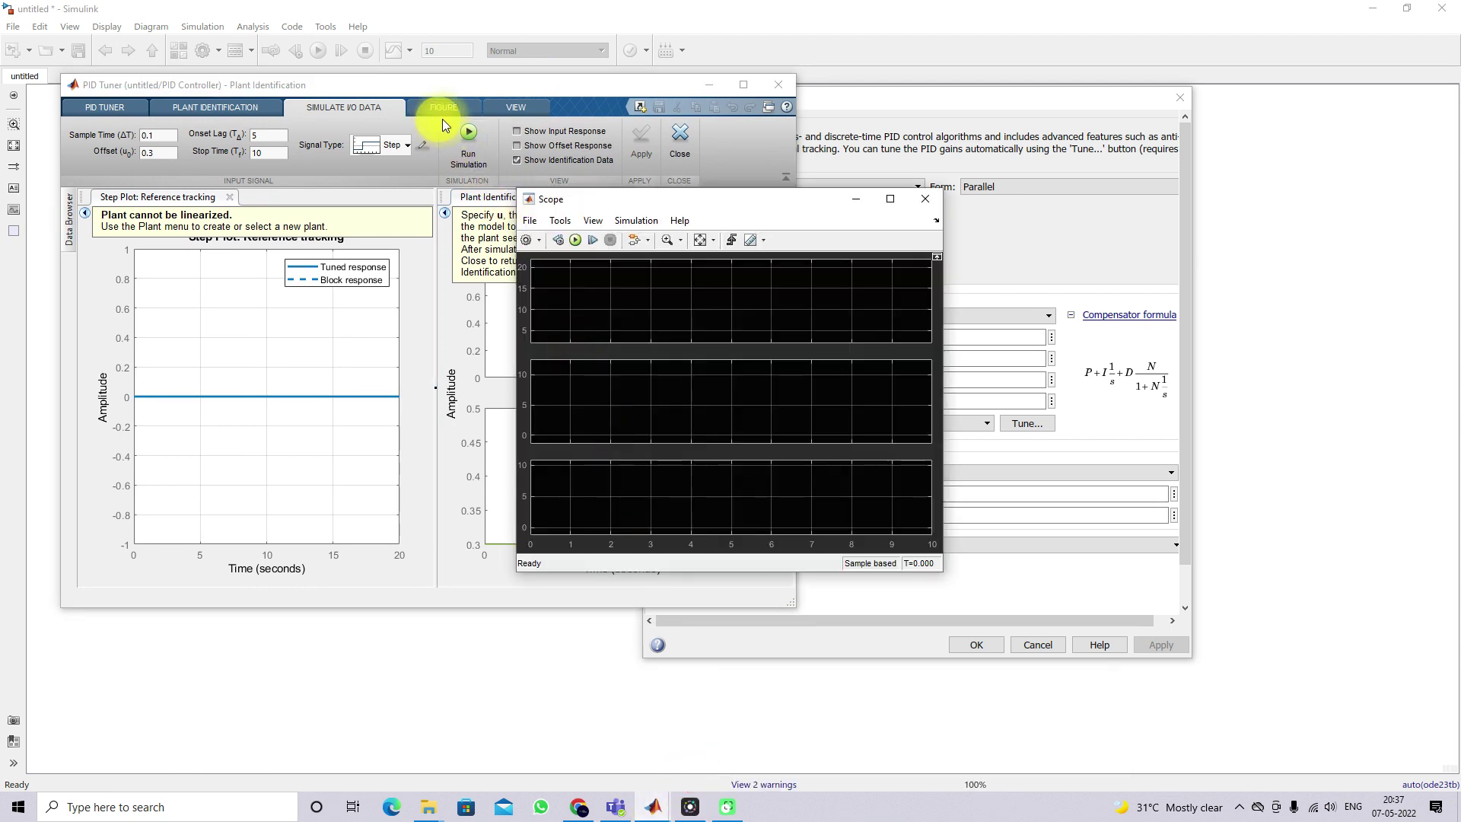
click(467, 133)
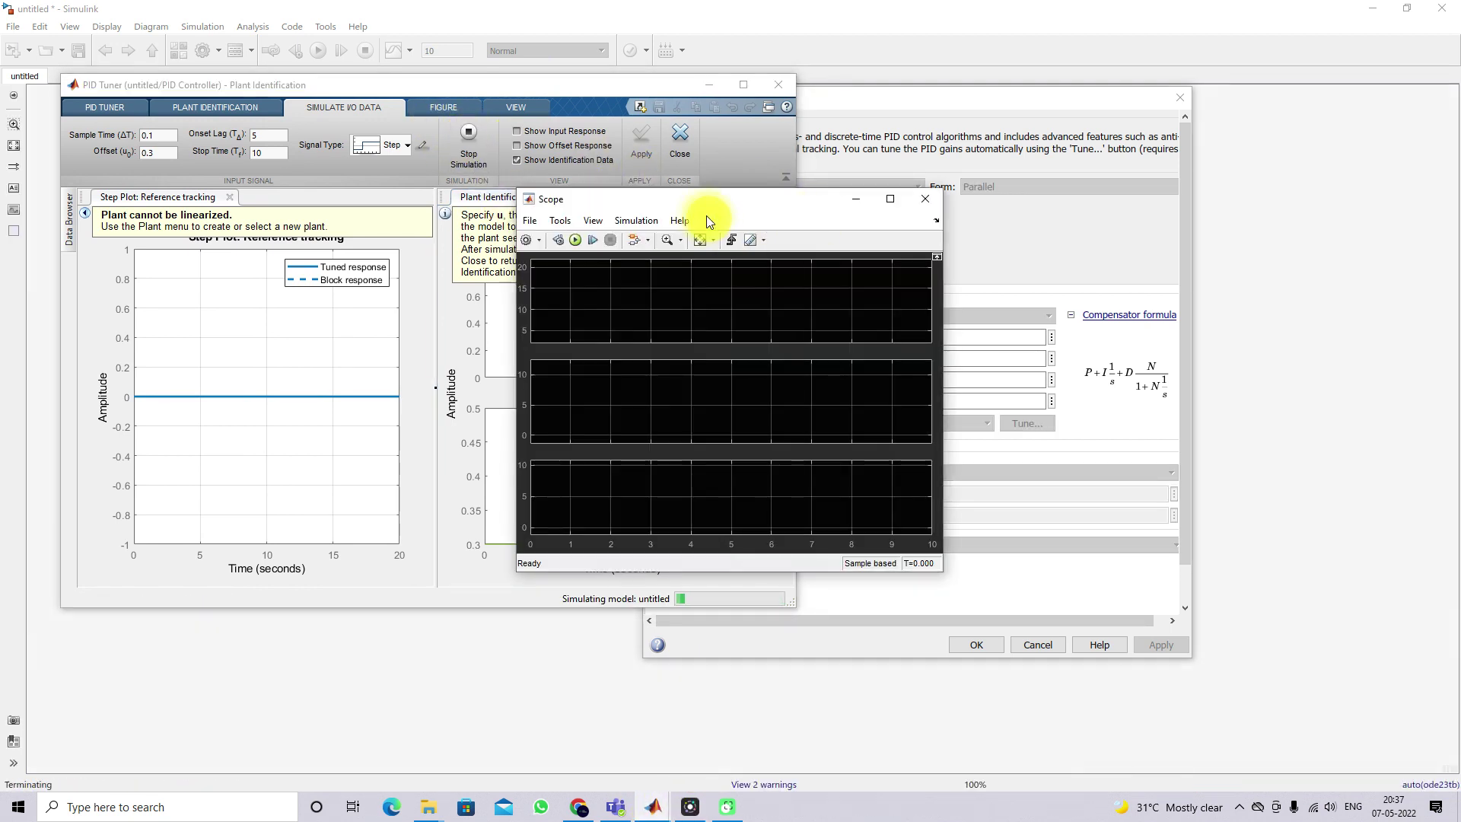
drag(723, 196, 1078, 113)
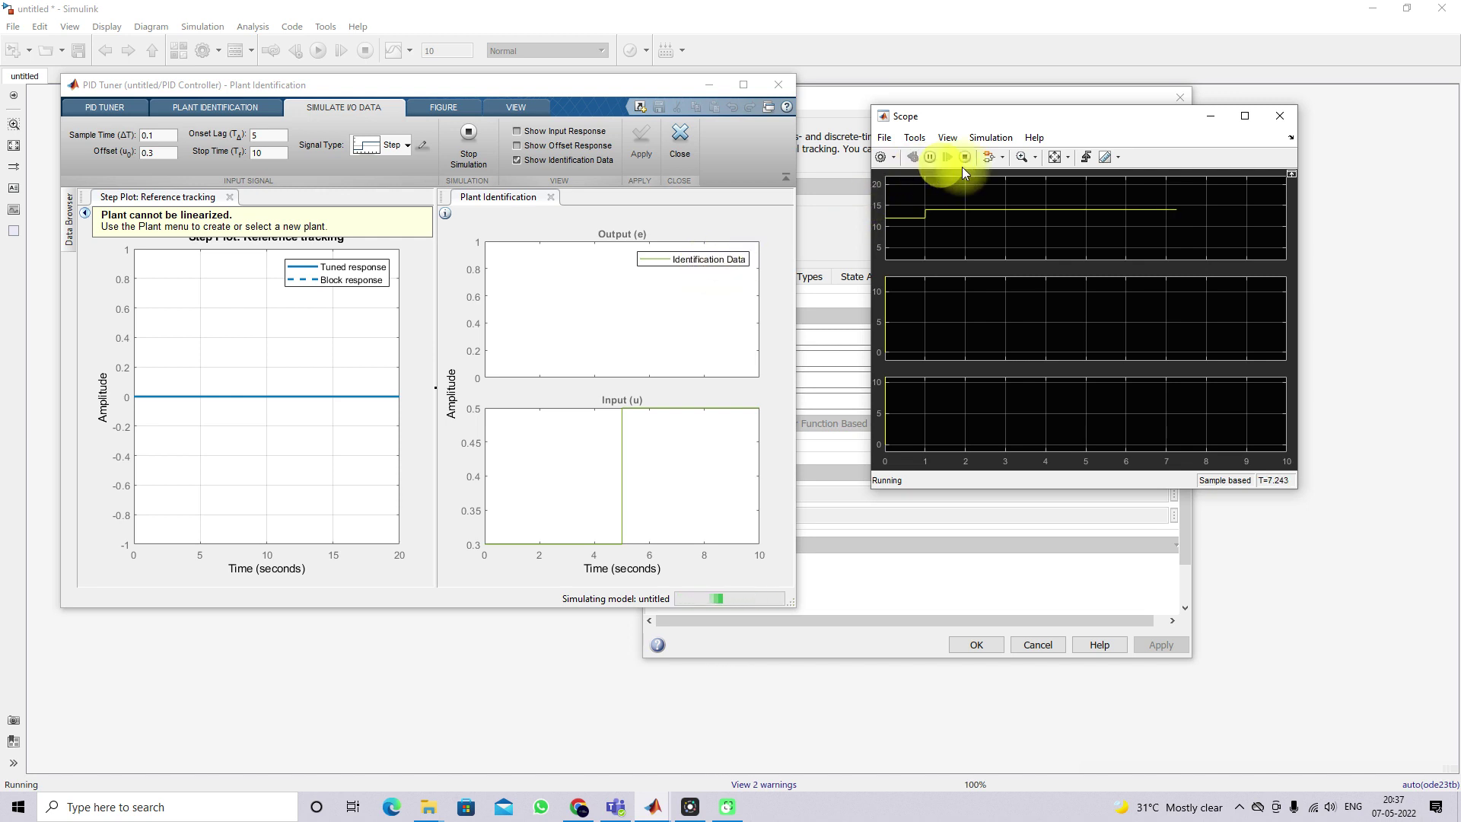
click(1057, 161)
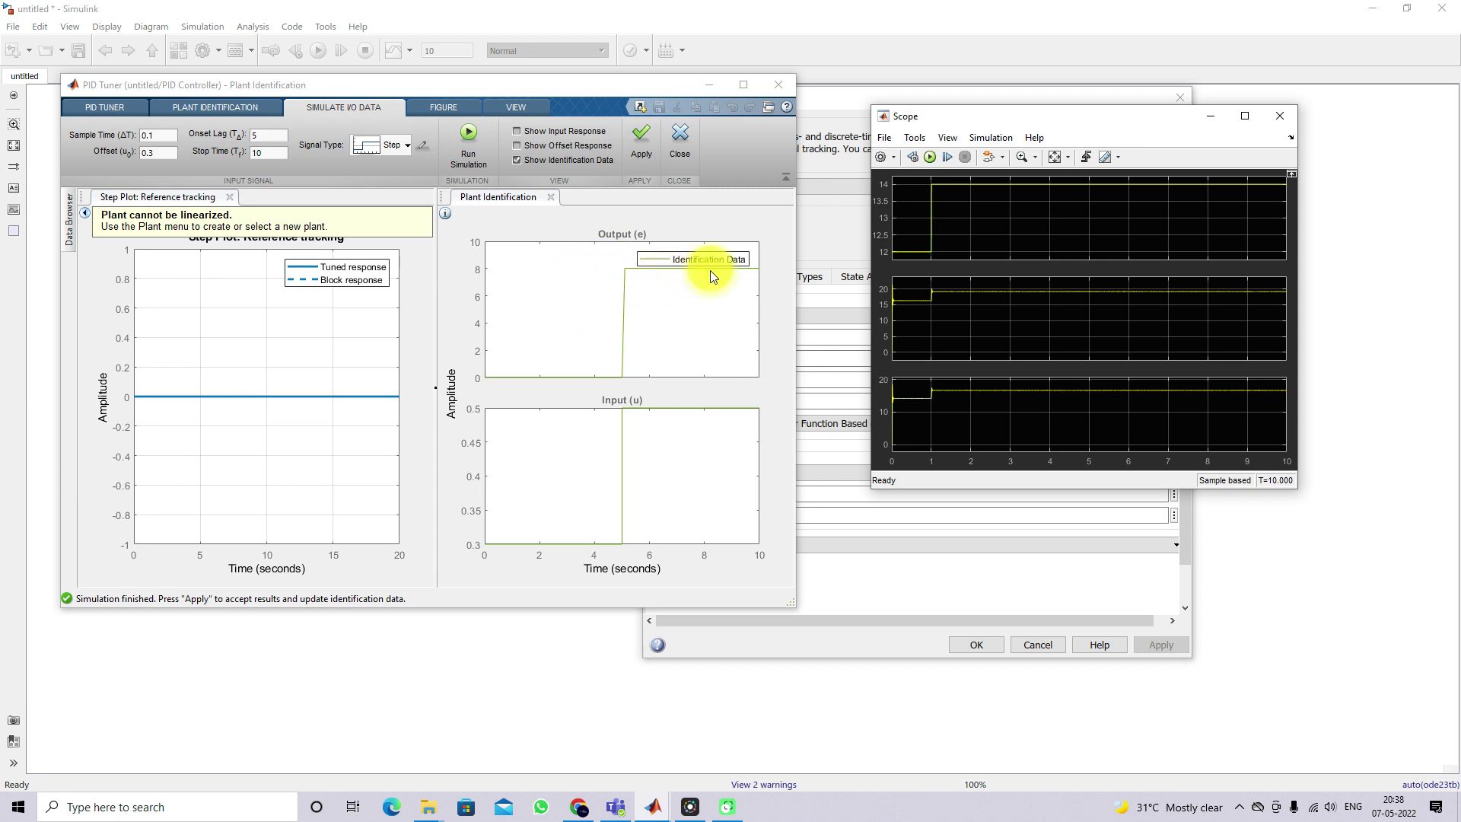
Step: Accept the simulated identification data and auto-estimate the plant using the Underdamped Pair structure
click(641, 142)
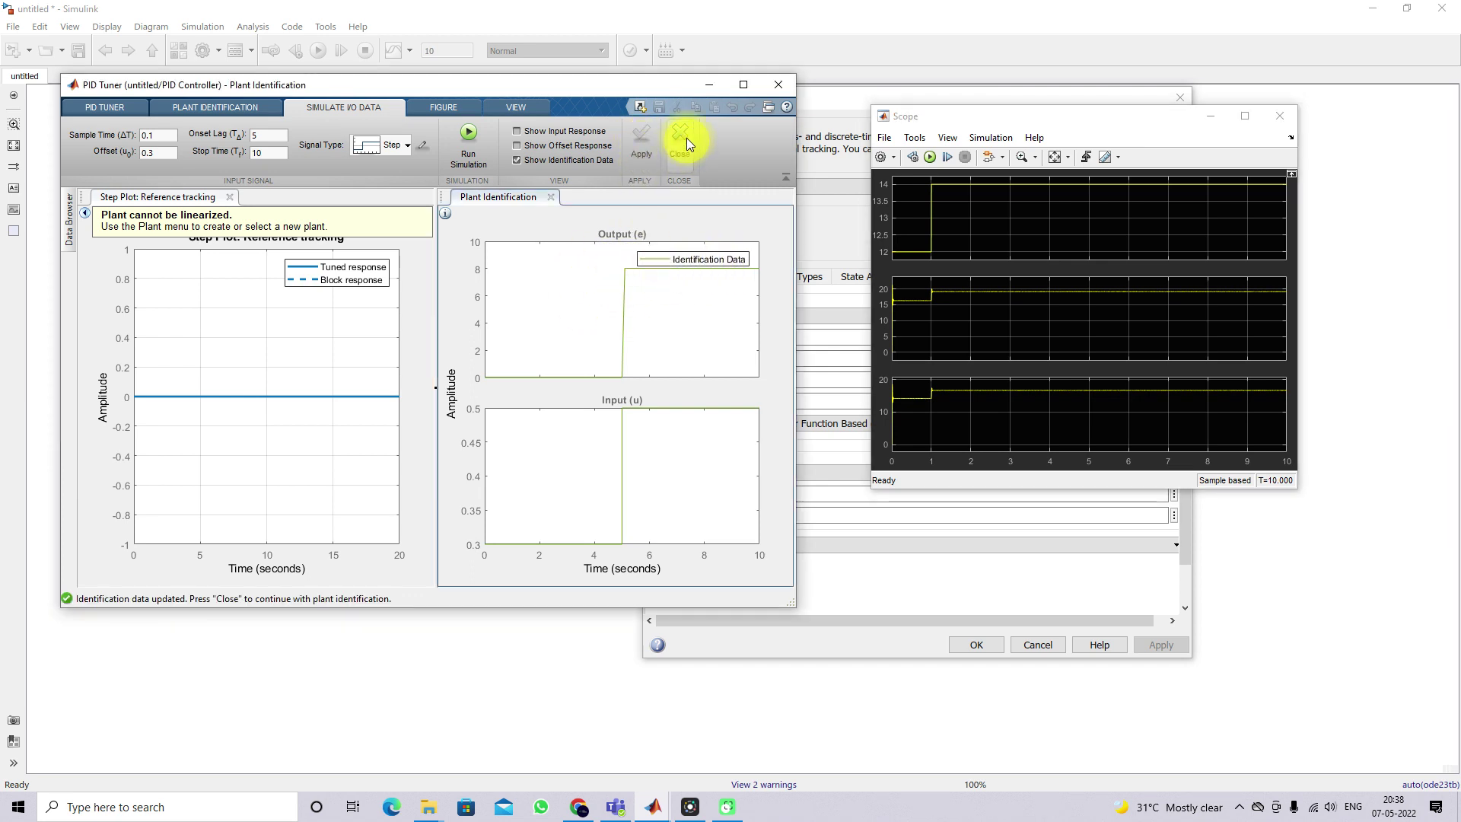
click(674, 186)
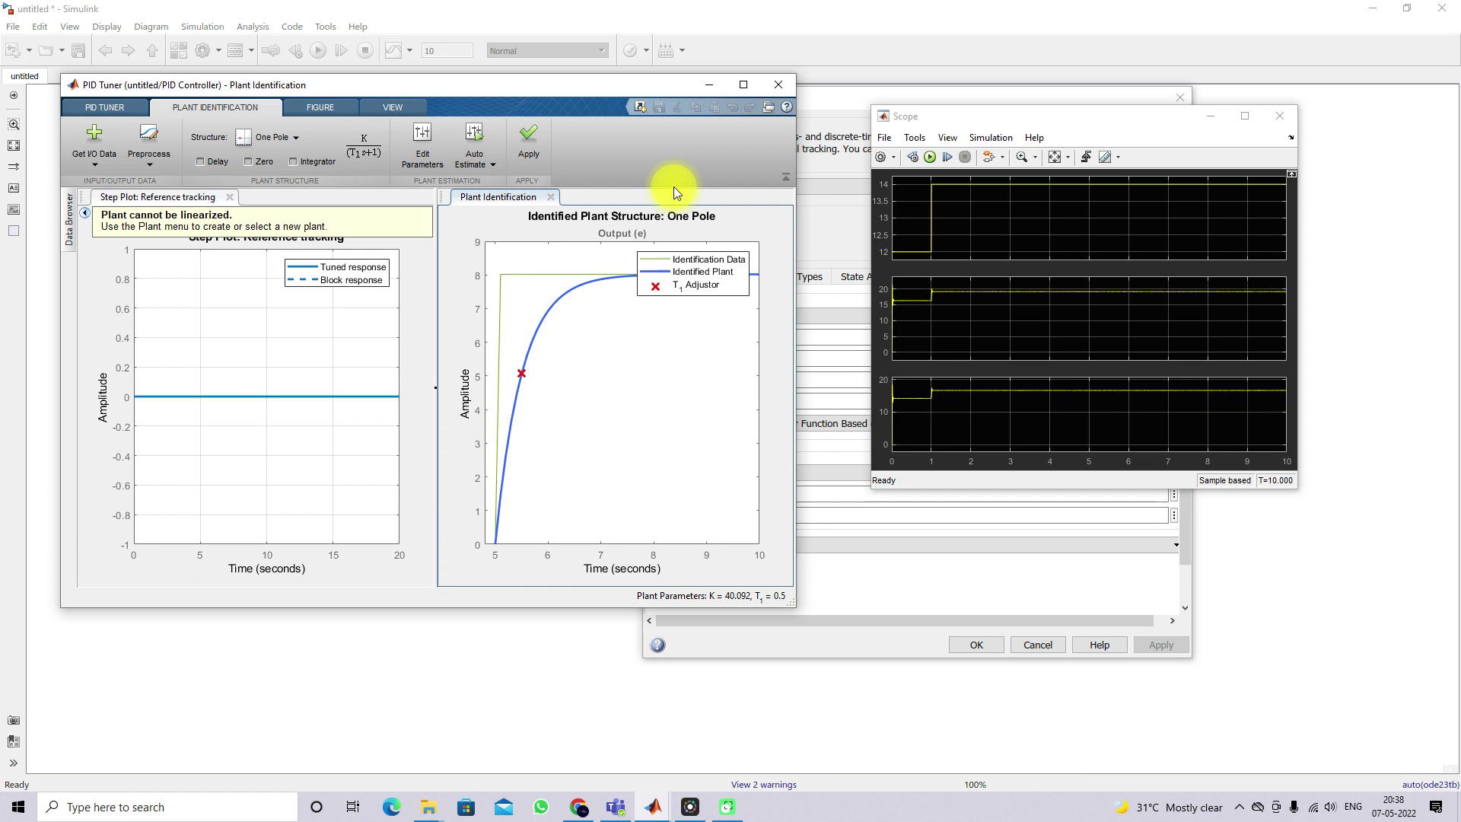
click(282, 136)
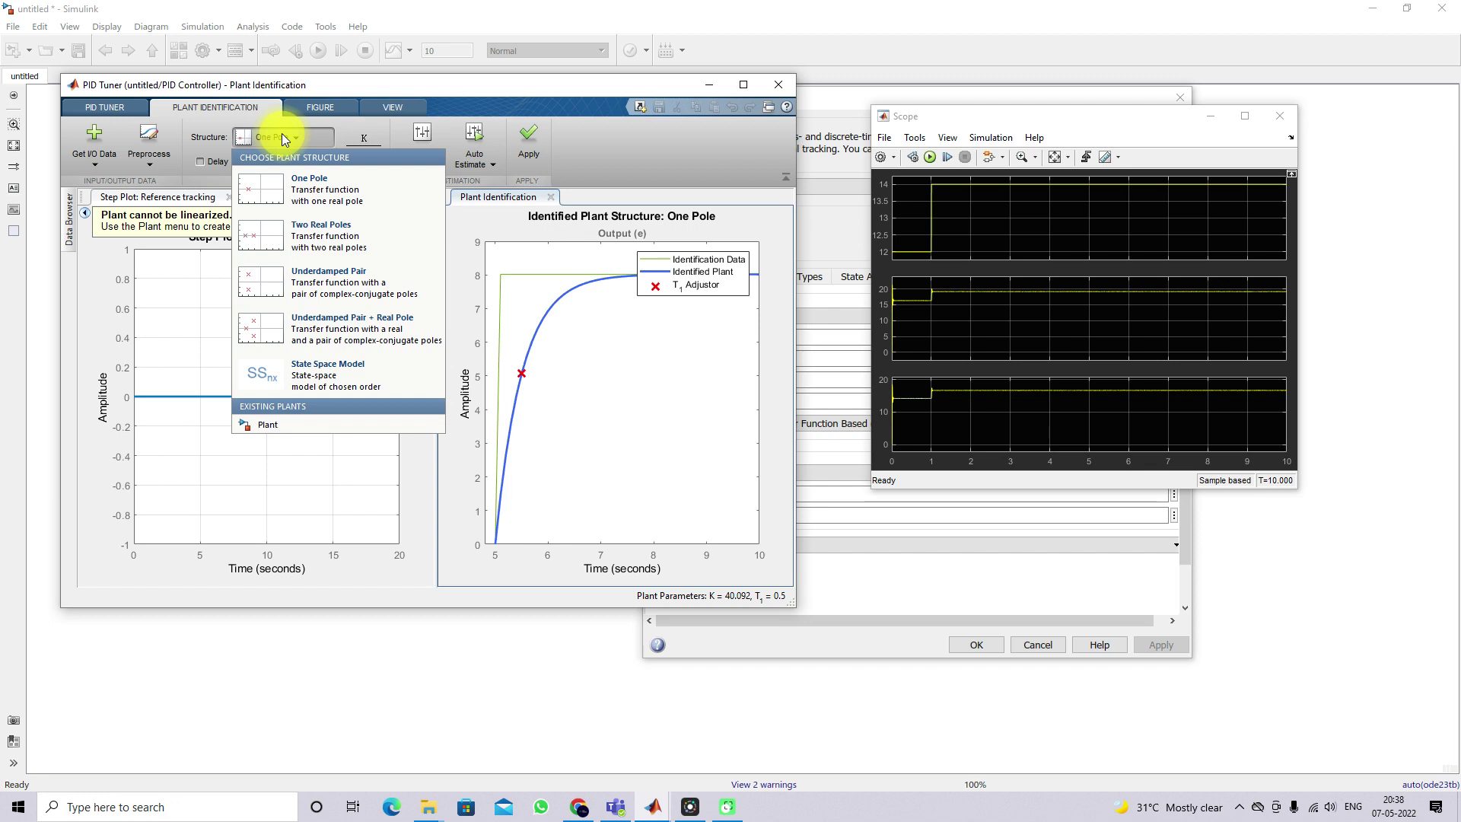
click(296, 283)
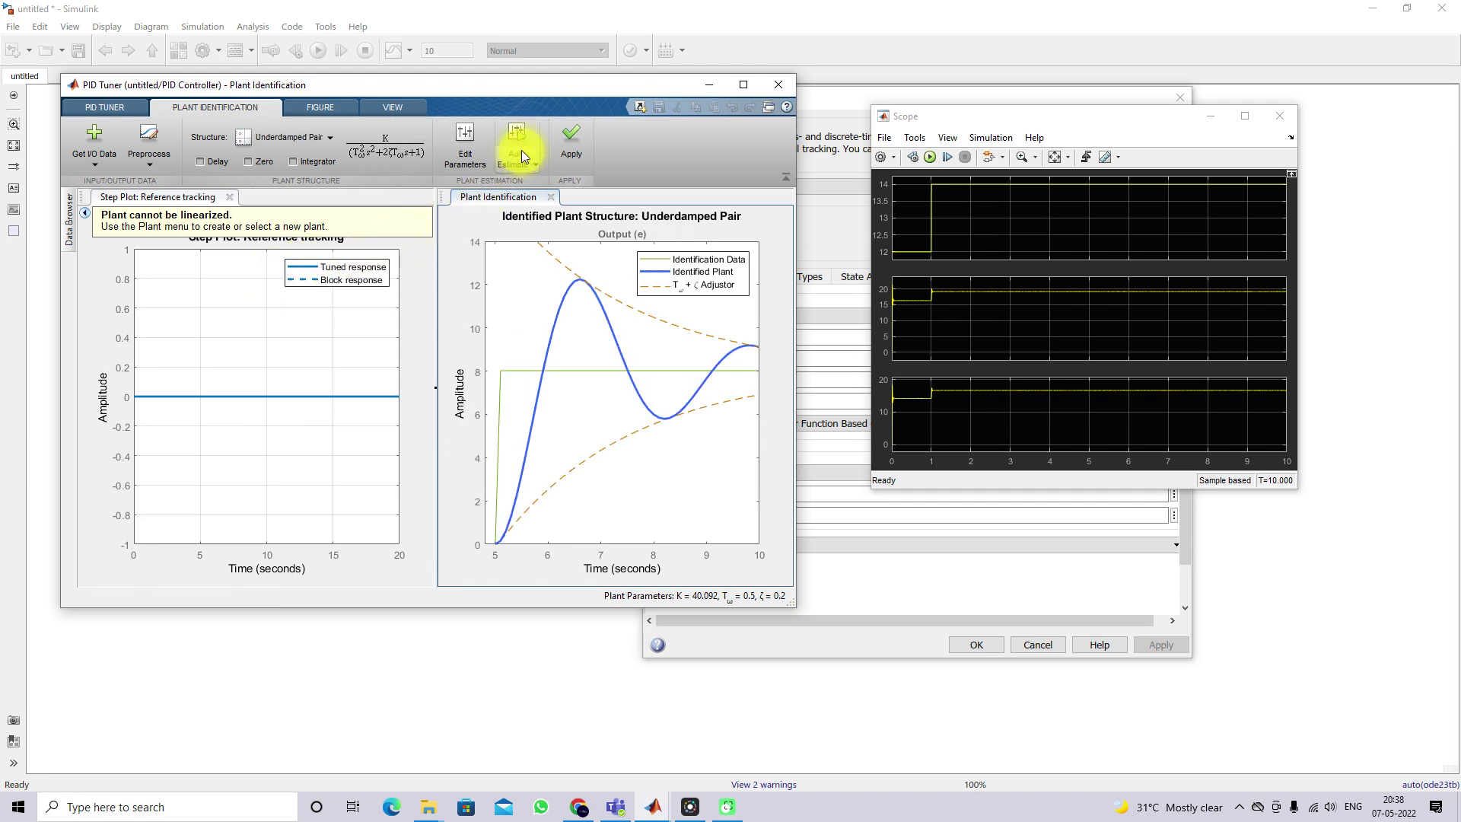
click(515, 136)
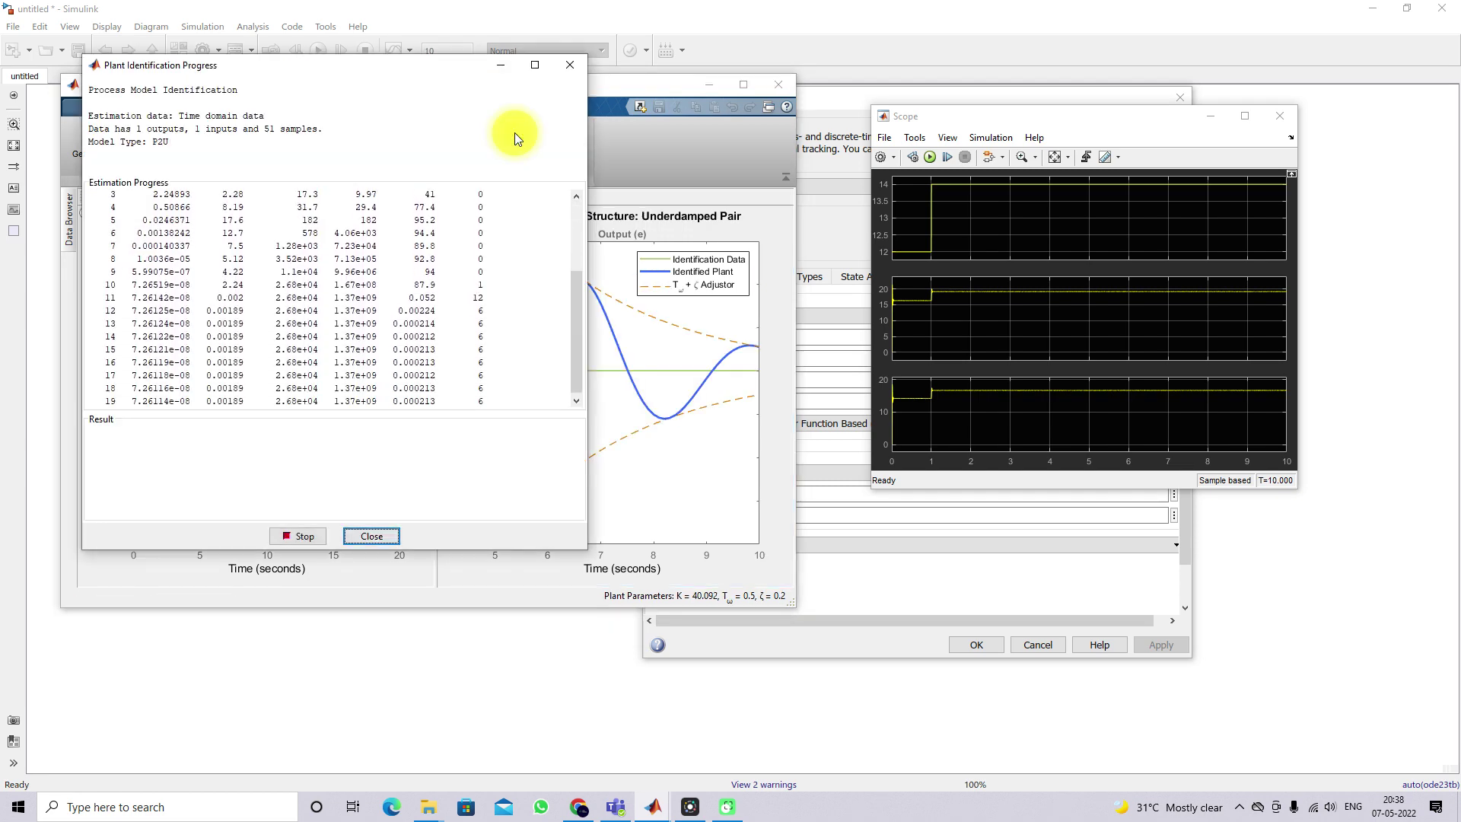
drag(451, 70, 496, 176)
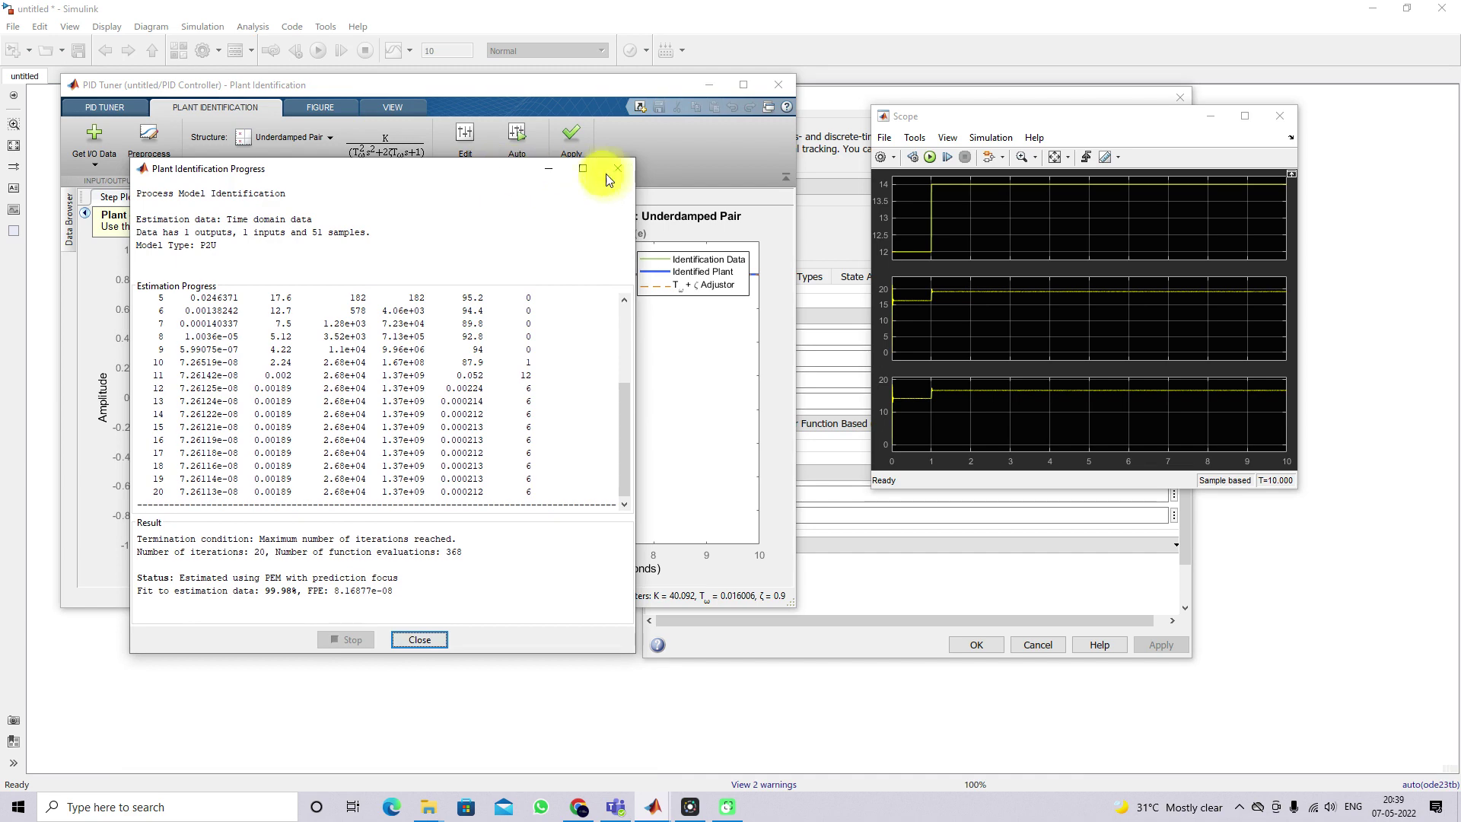
click(616, 174)
key(F9)
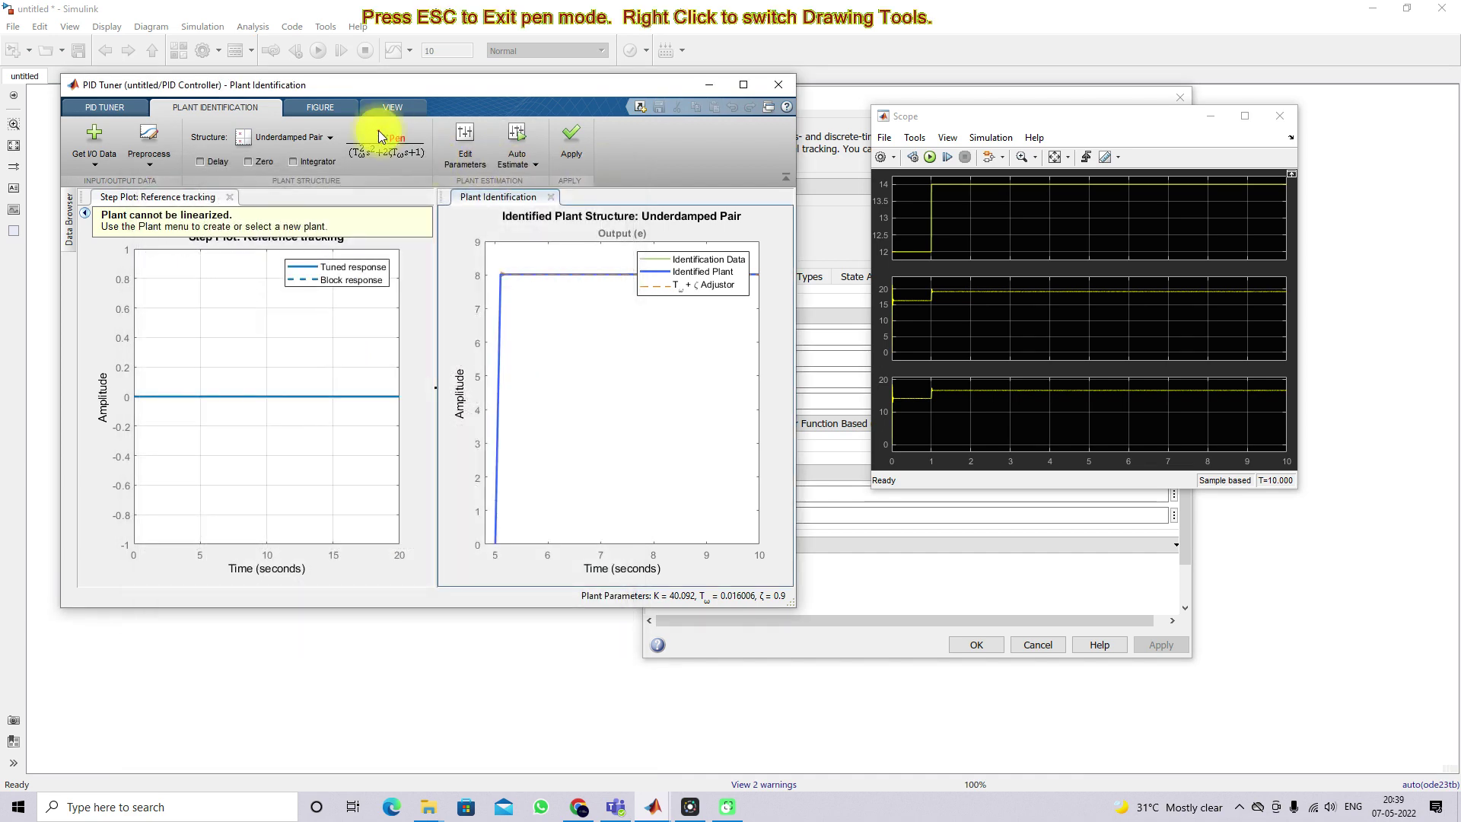
mouse_move(386, 138)
mouse_down()
mouse_move(416, 128)
mouse_move(365, 158)
mouse_move(400, 156)
mouse_up()
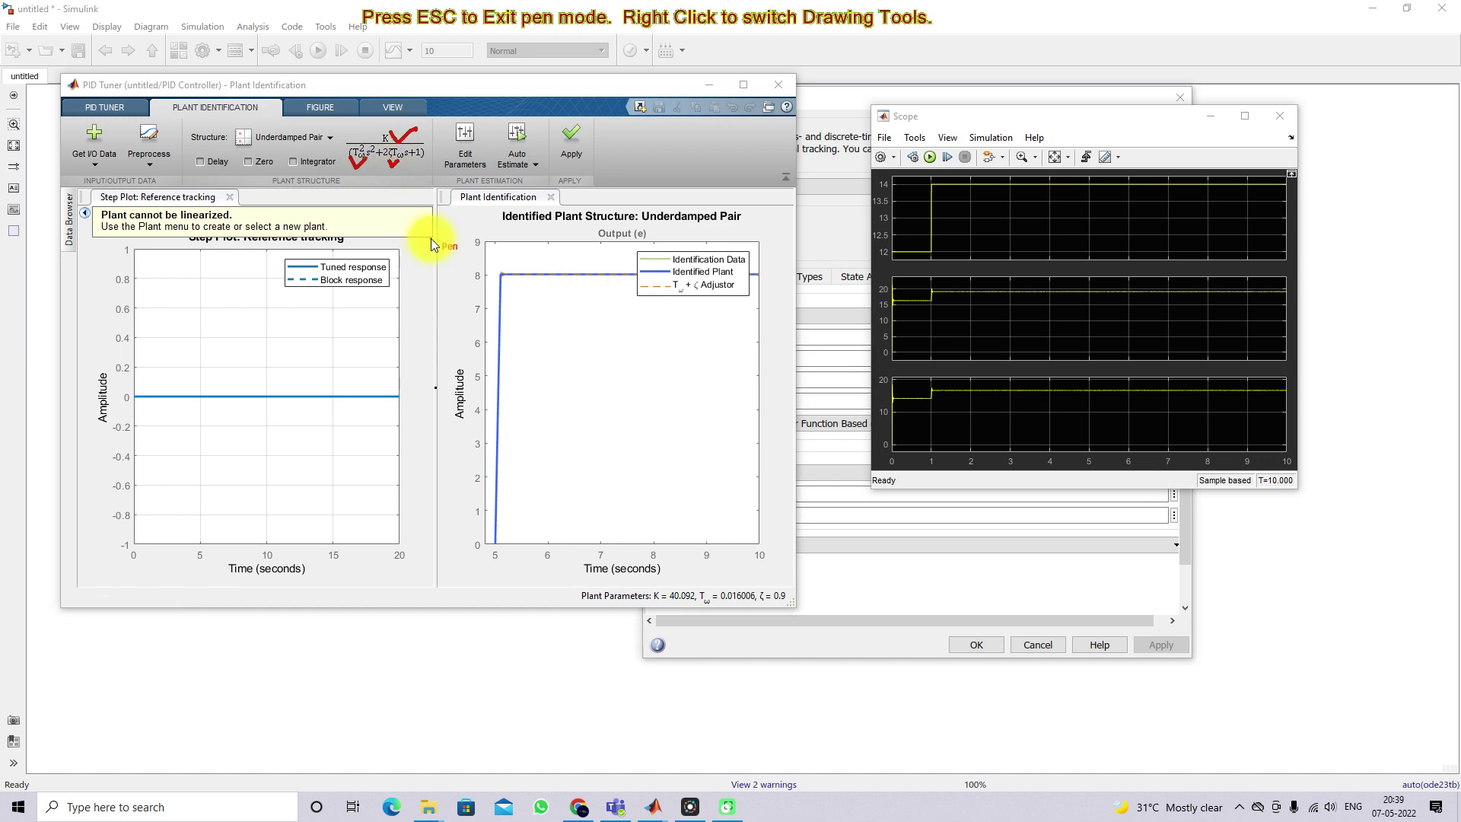
mouse_move(391, 124)
mouse_down()
mouse_move(351, 133)
mouse_move(348, 167)
mouse_move(413, 181)
mouse_move(443, 146)
mouse_move(369, 143)
mouse_up()
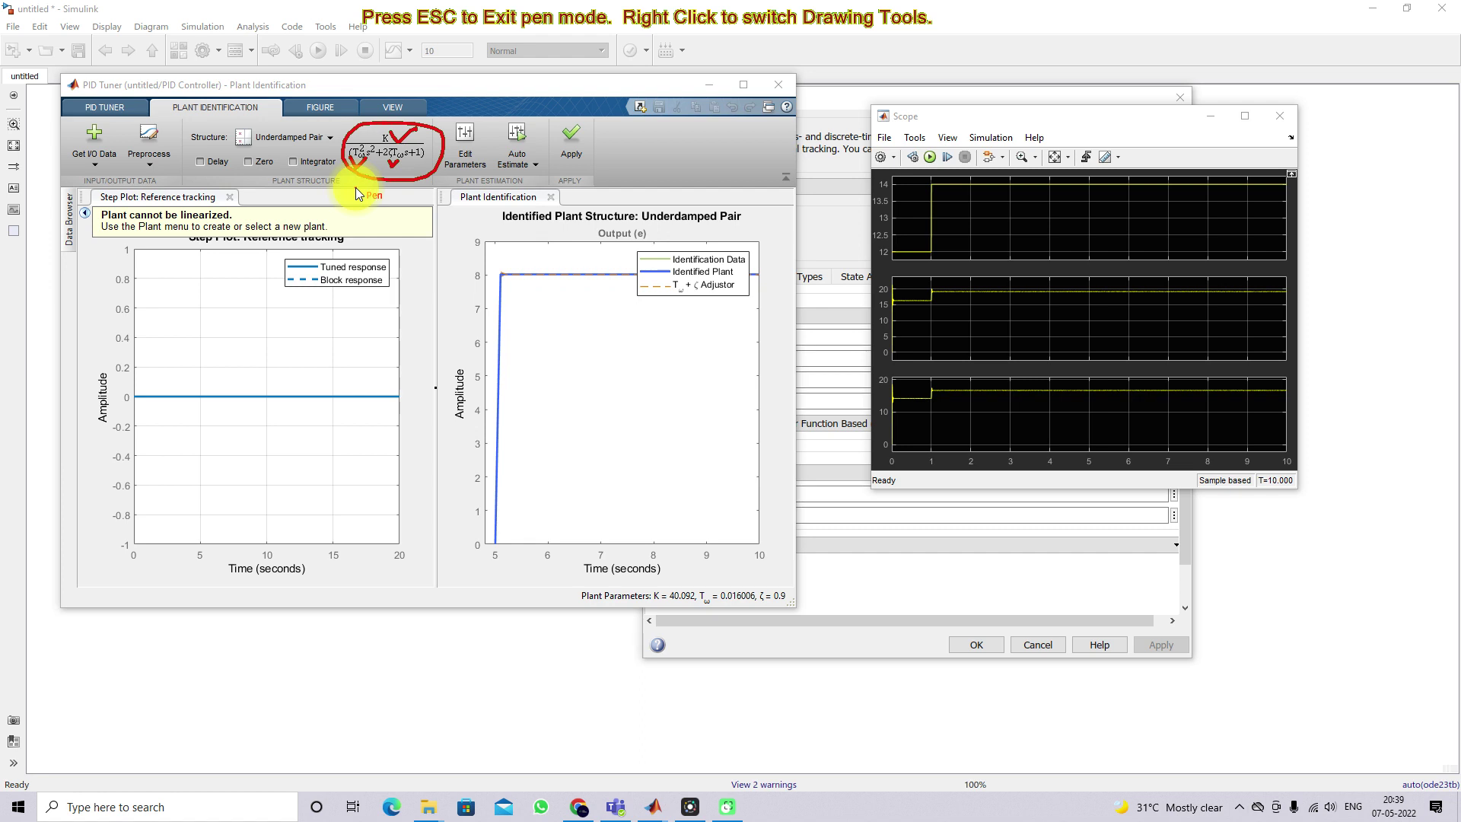
key(Escape)
Step: Apply the identified plant, tune the response time to 0.06335 s and transient behavior to 0.75, and update the PID Controller block
click(574, 138)
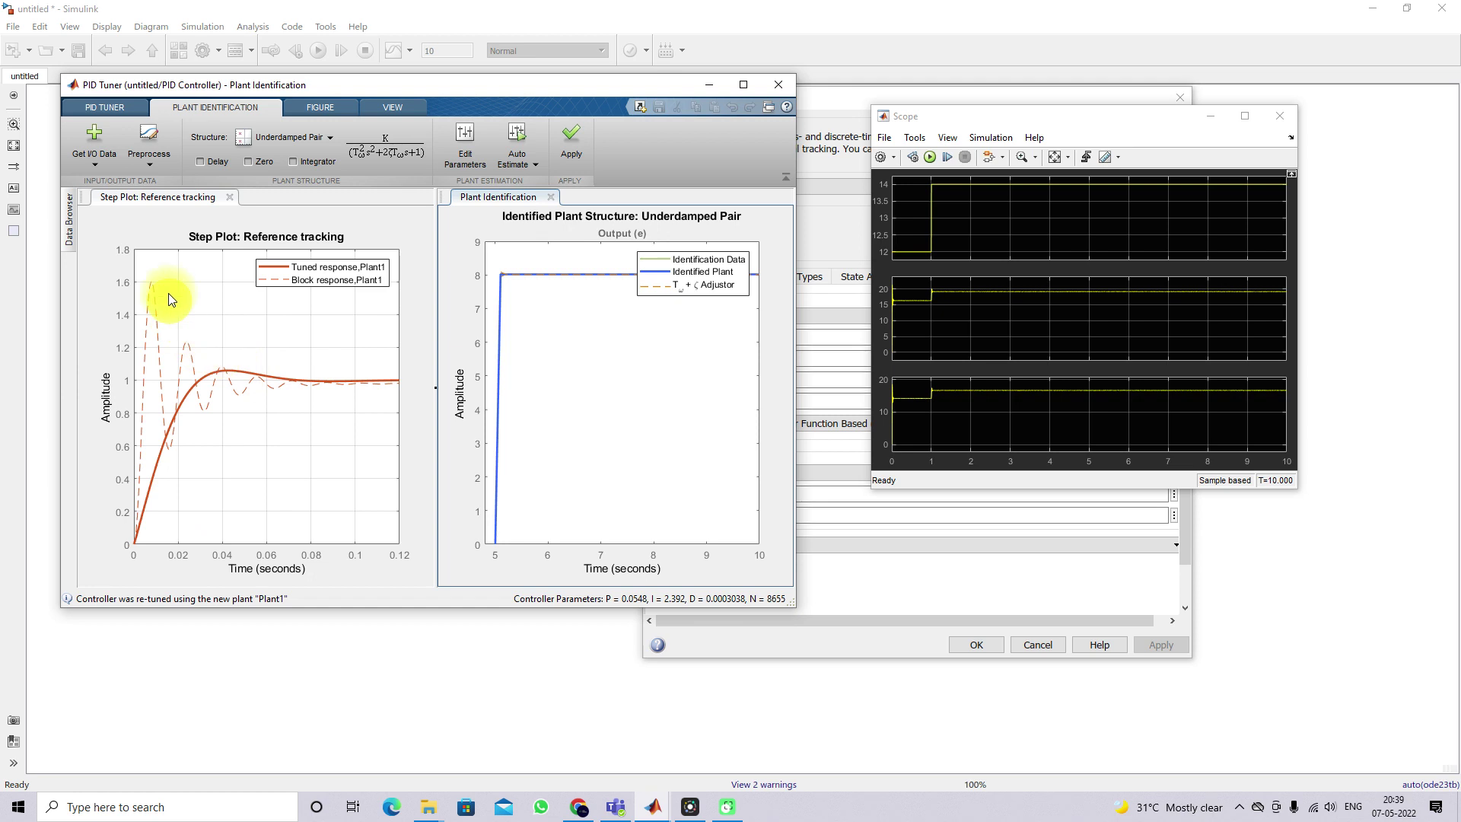
click(103, 107)
drag(423, 133, 382, 133)
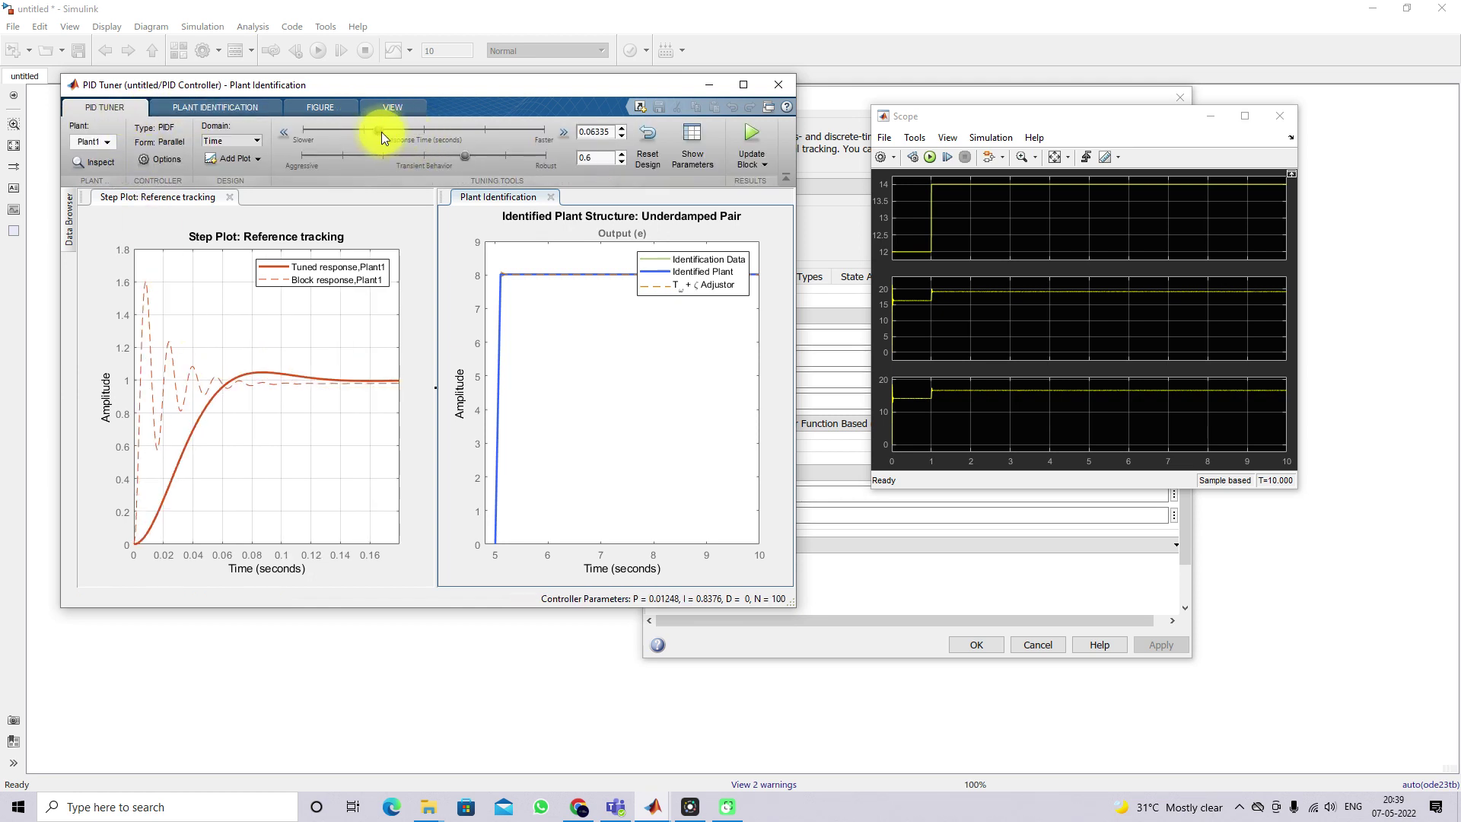
drag(470, 156, 505, 155)
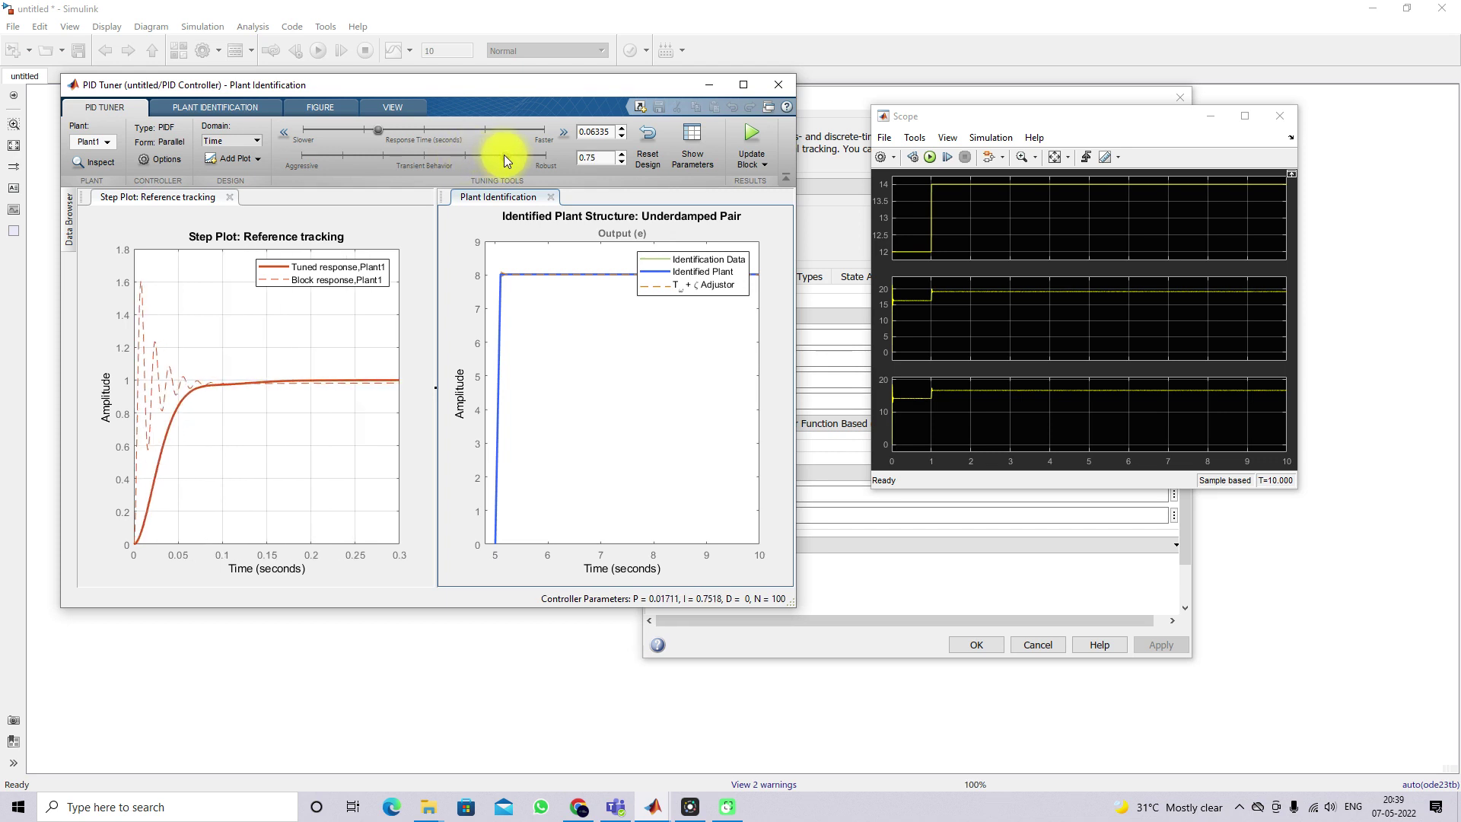
click(751, 130)
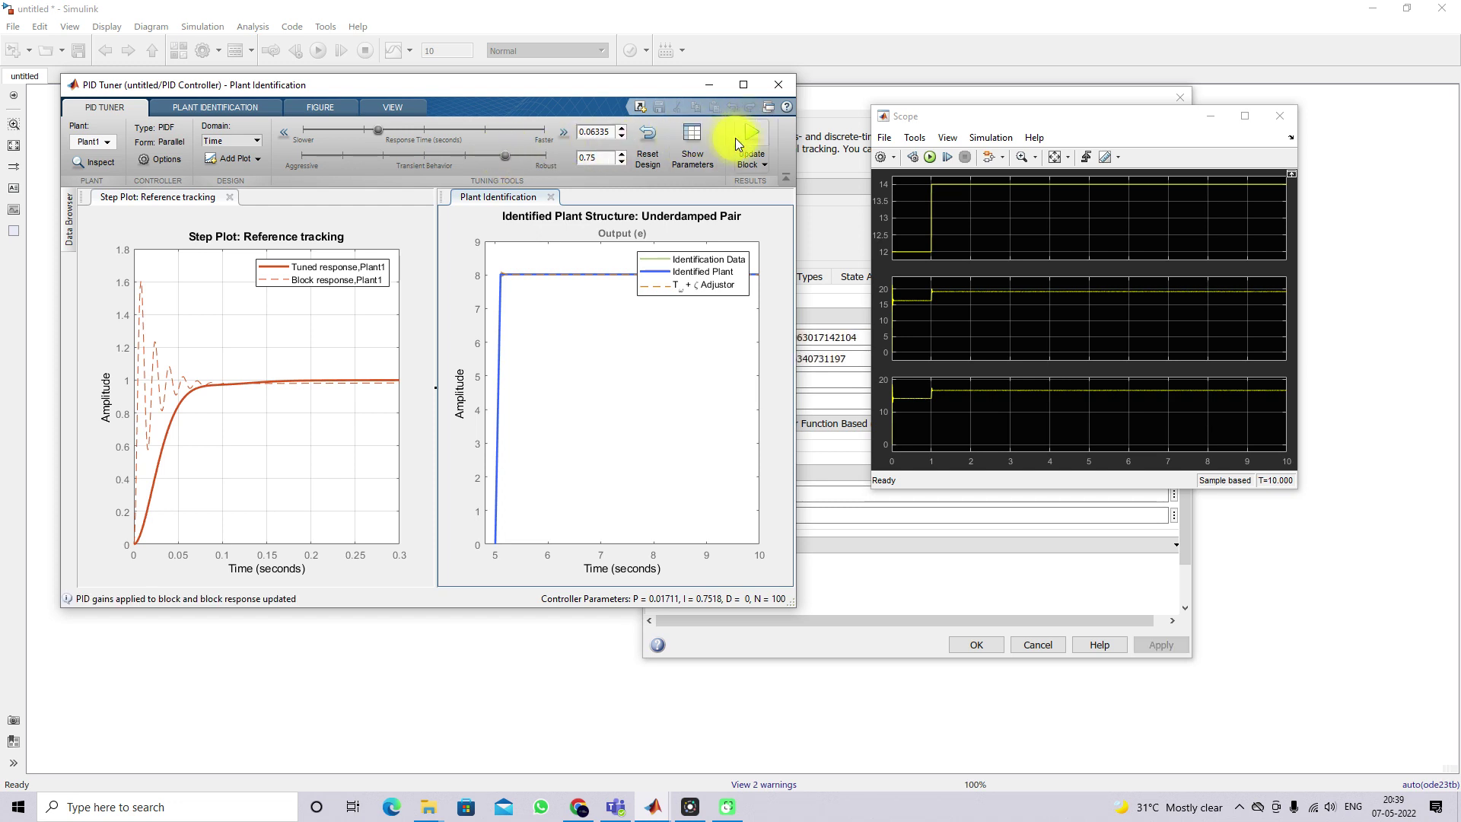
Step: Return to the model and change the final value of the Step block feeding the voltage source
click(971, 127)
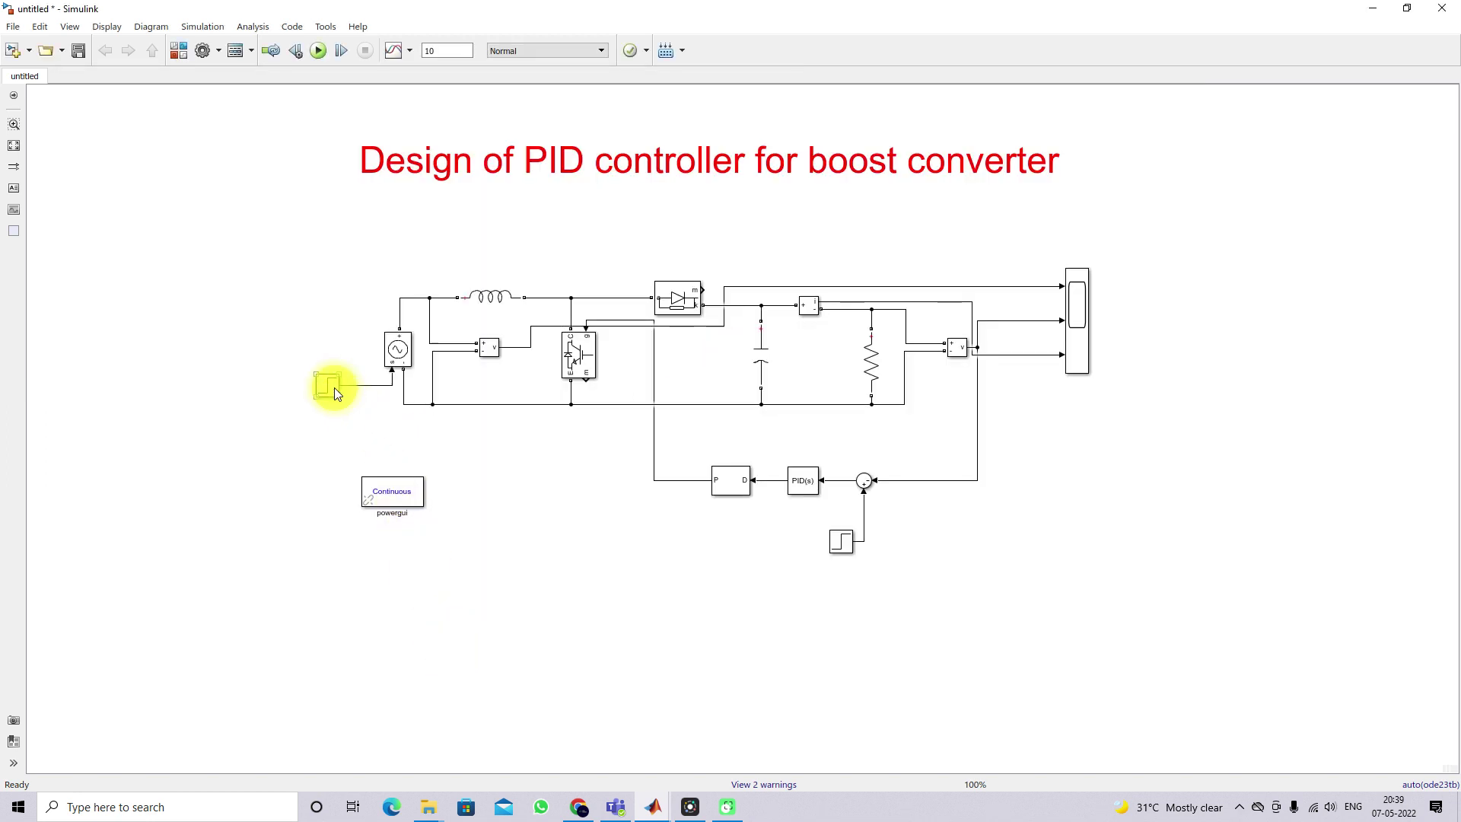
double_click(335, 389)
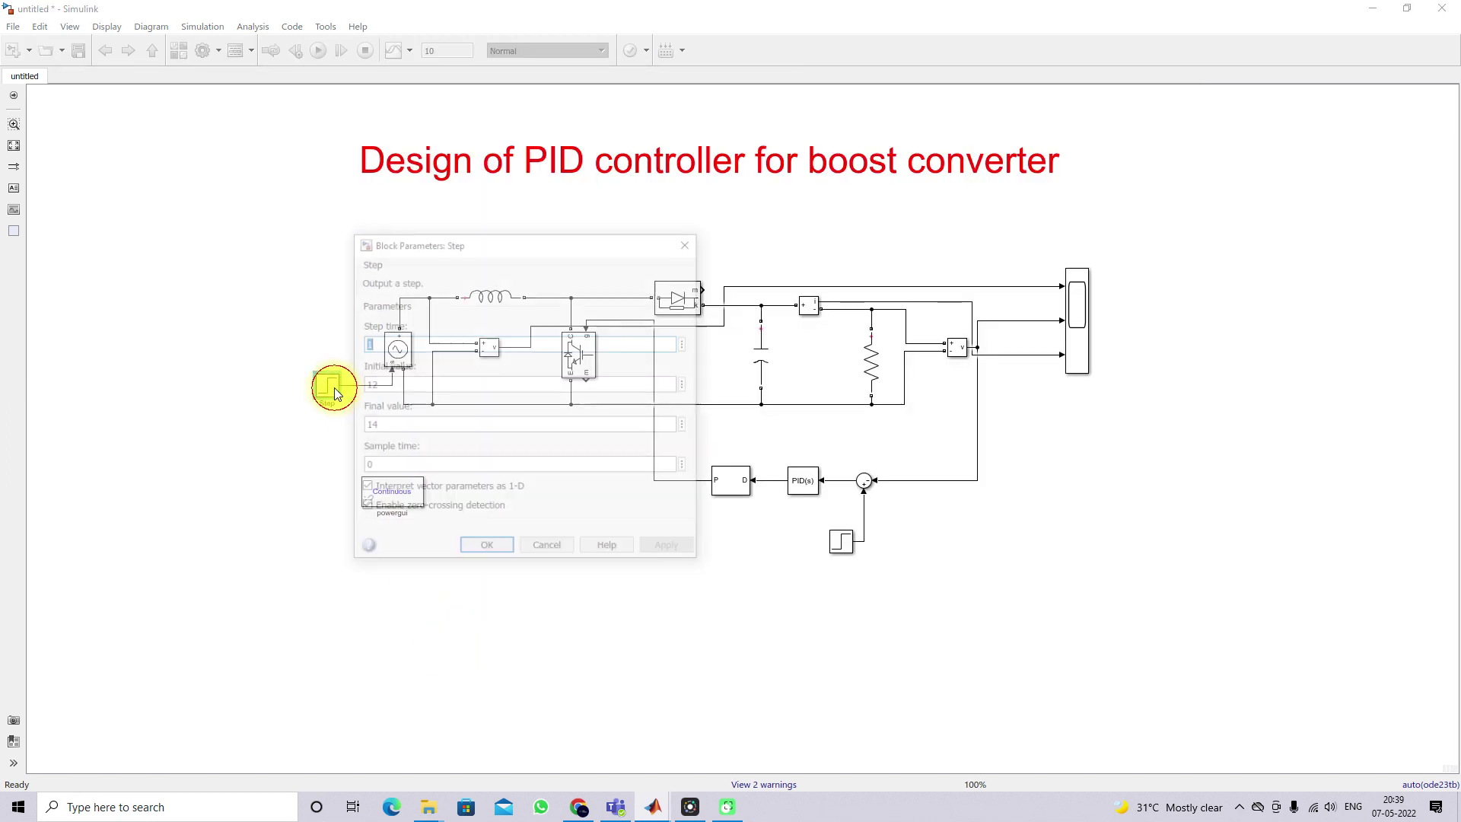
text(1)
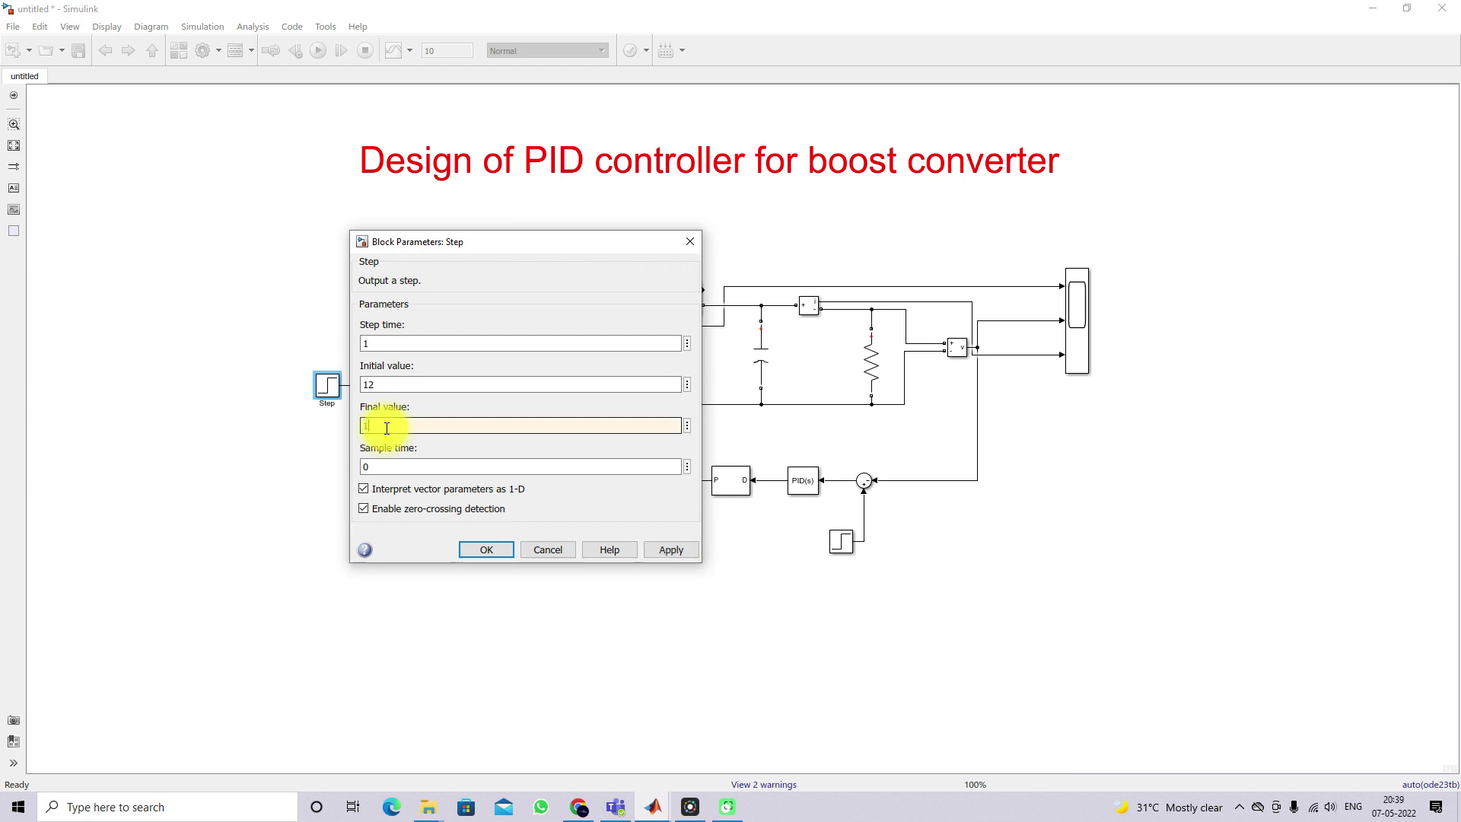
key(Return)
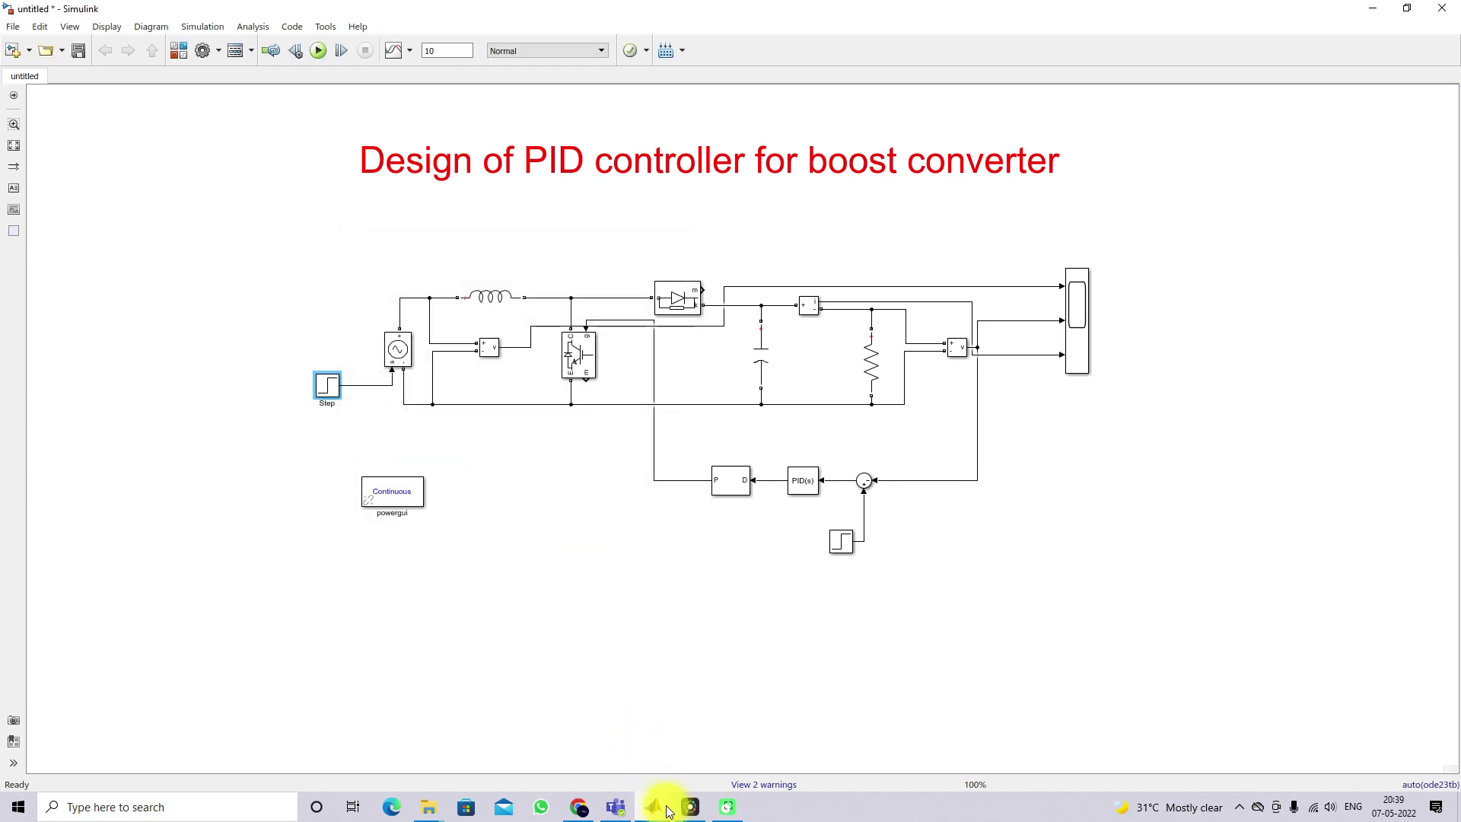
mouse_move(667, 813)
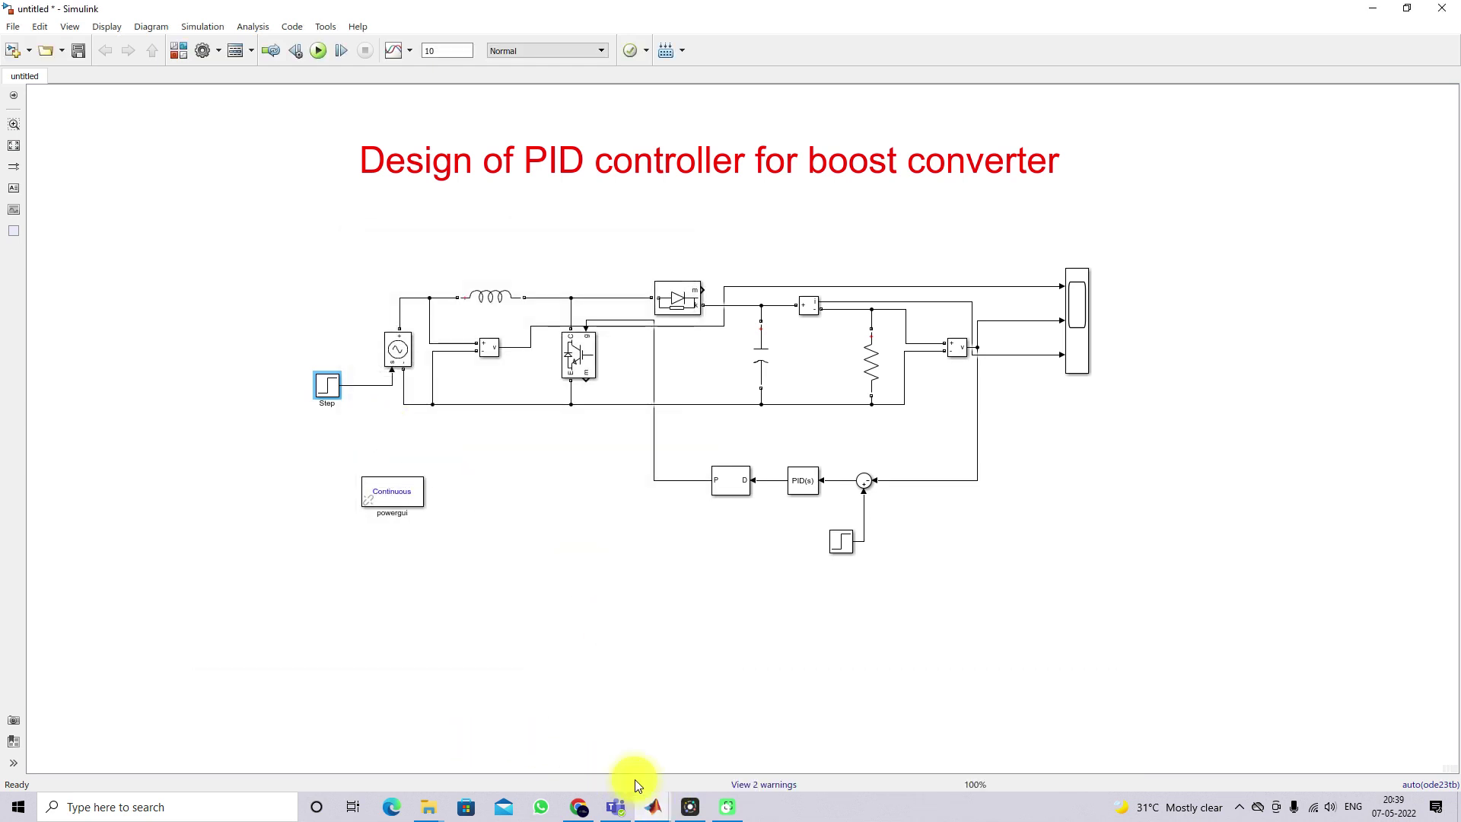
Step: Run the simulation with the Scope, PID Controller parameters and PID Tuner windows shown, and scale the Scope's axes to fit the signals
click(659, 808)
click(672, 764)
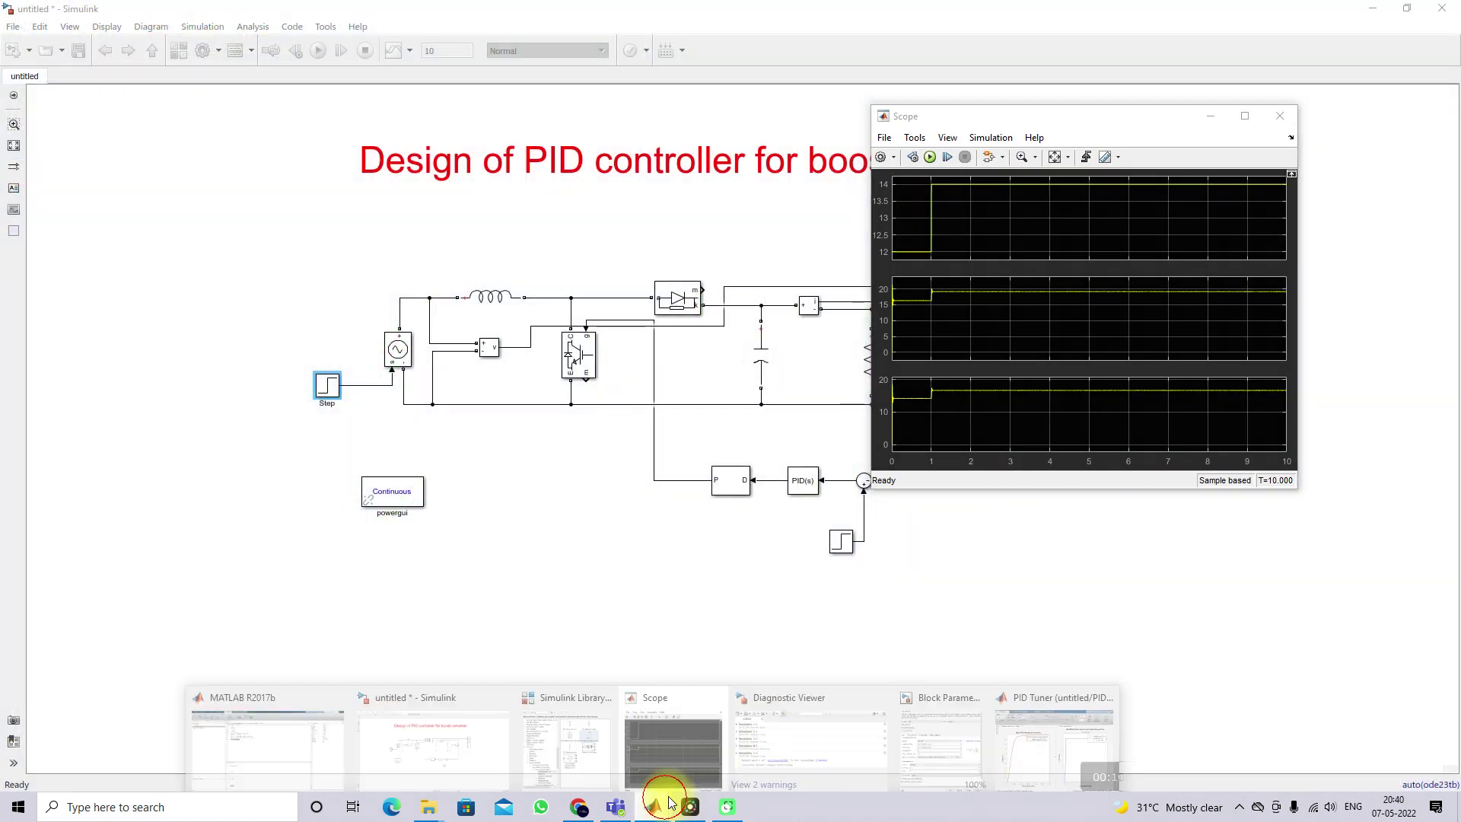
click(936, 744)
click(652, 808)
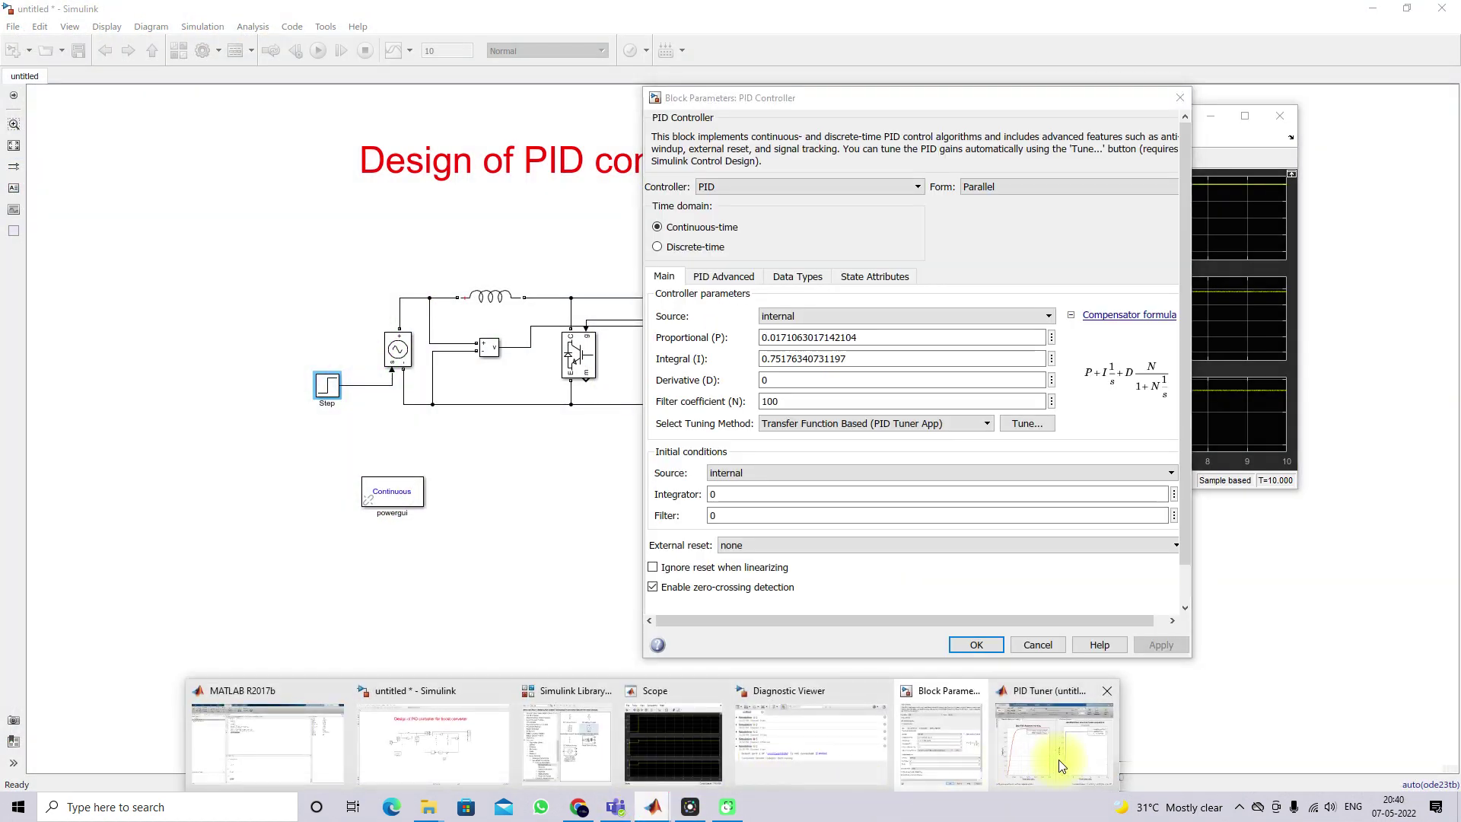
click(1043, 742)
click(652, 806)
click(669, 764)
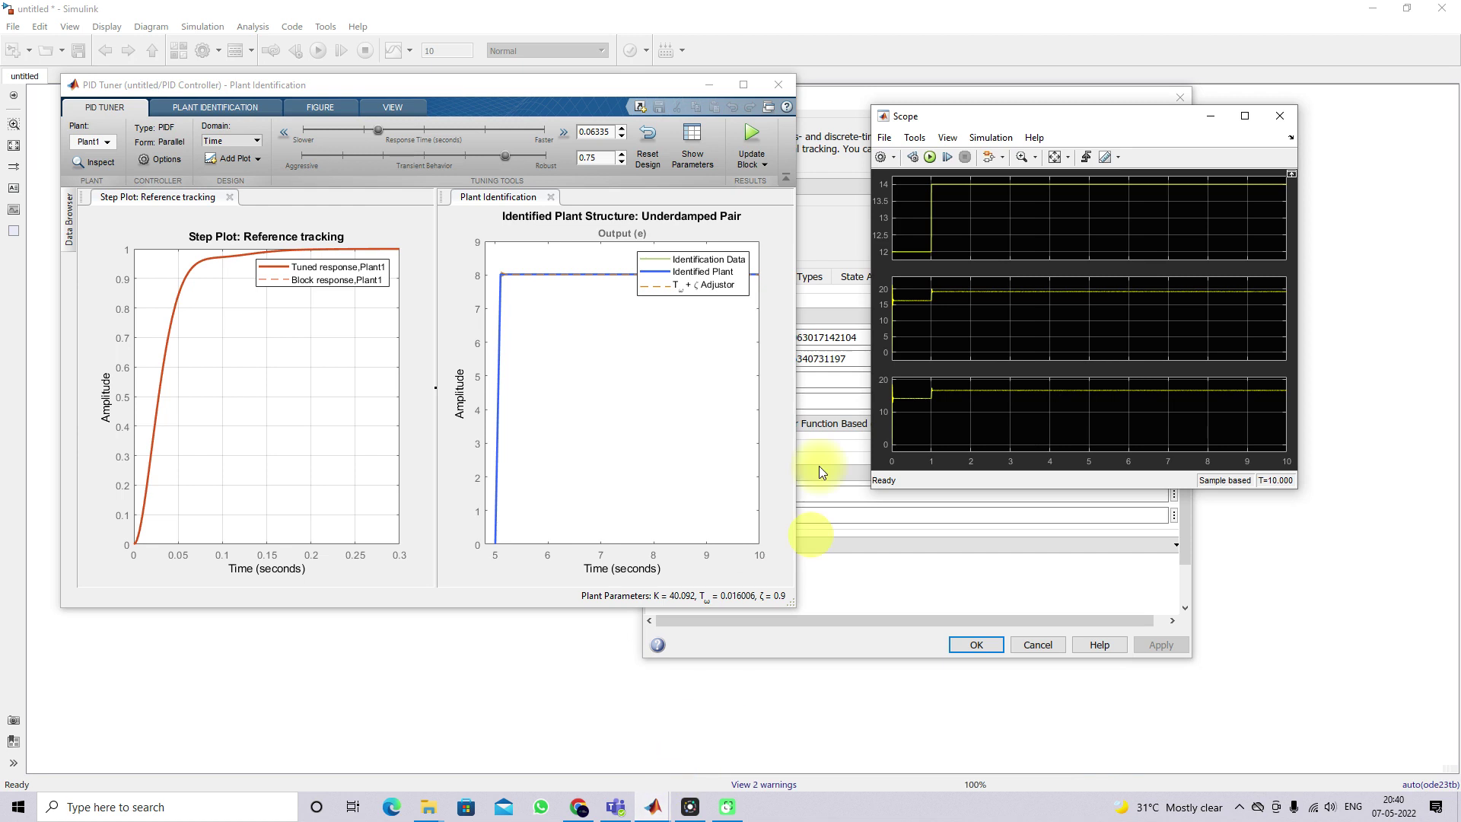
click(928, 157)
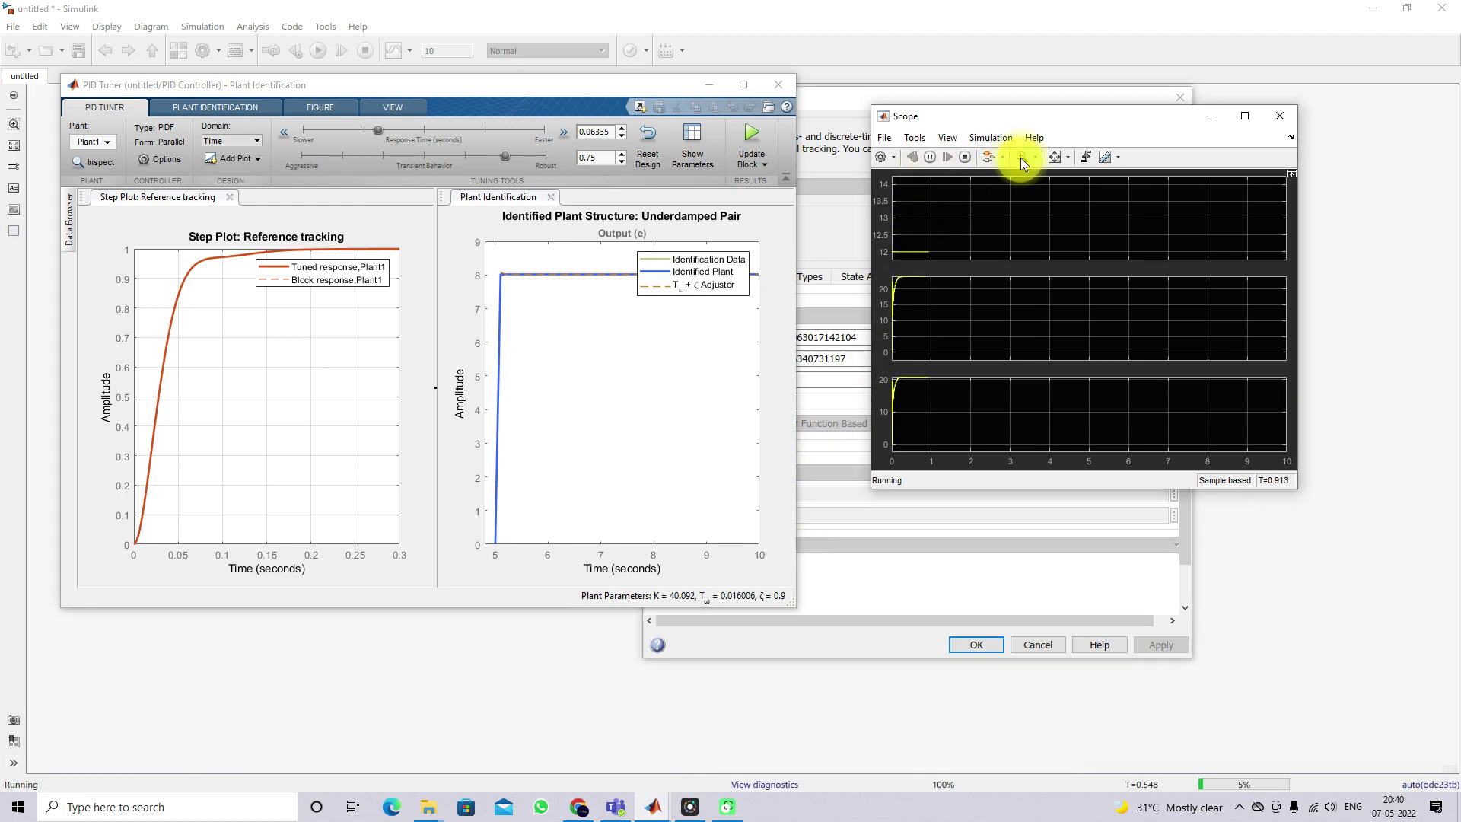
click(1053, 157)
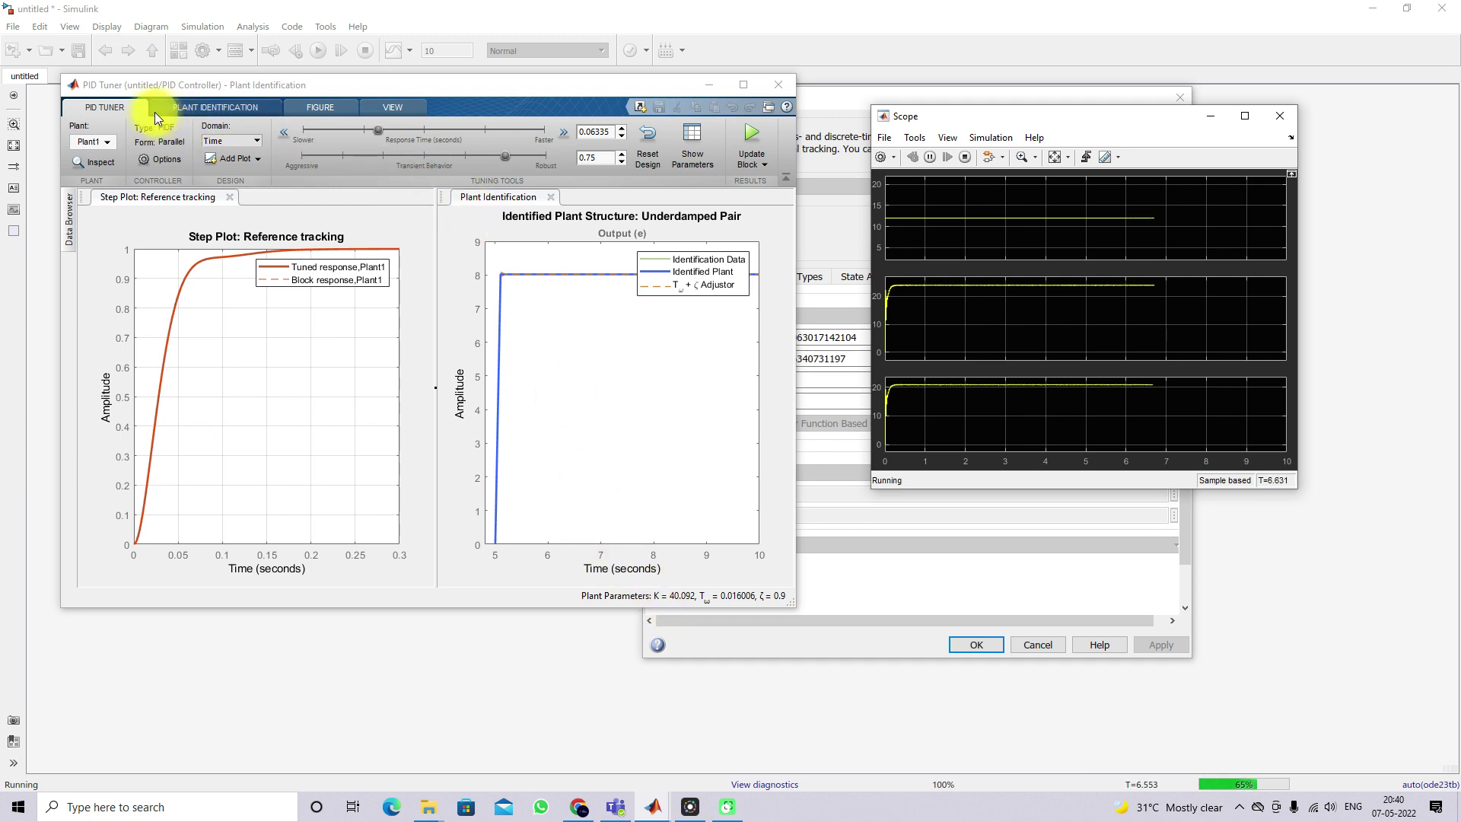
click(831, 133)
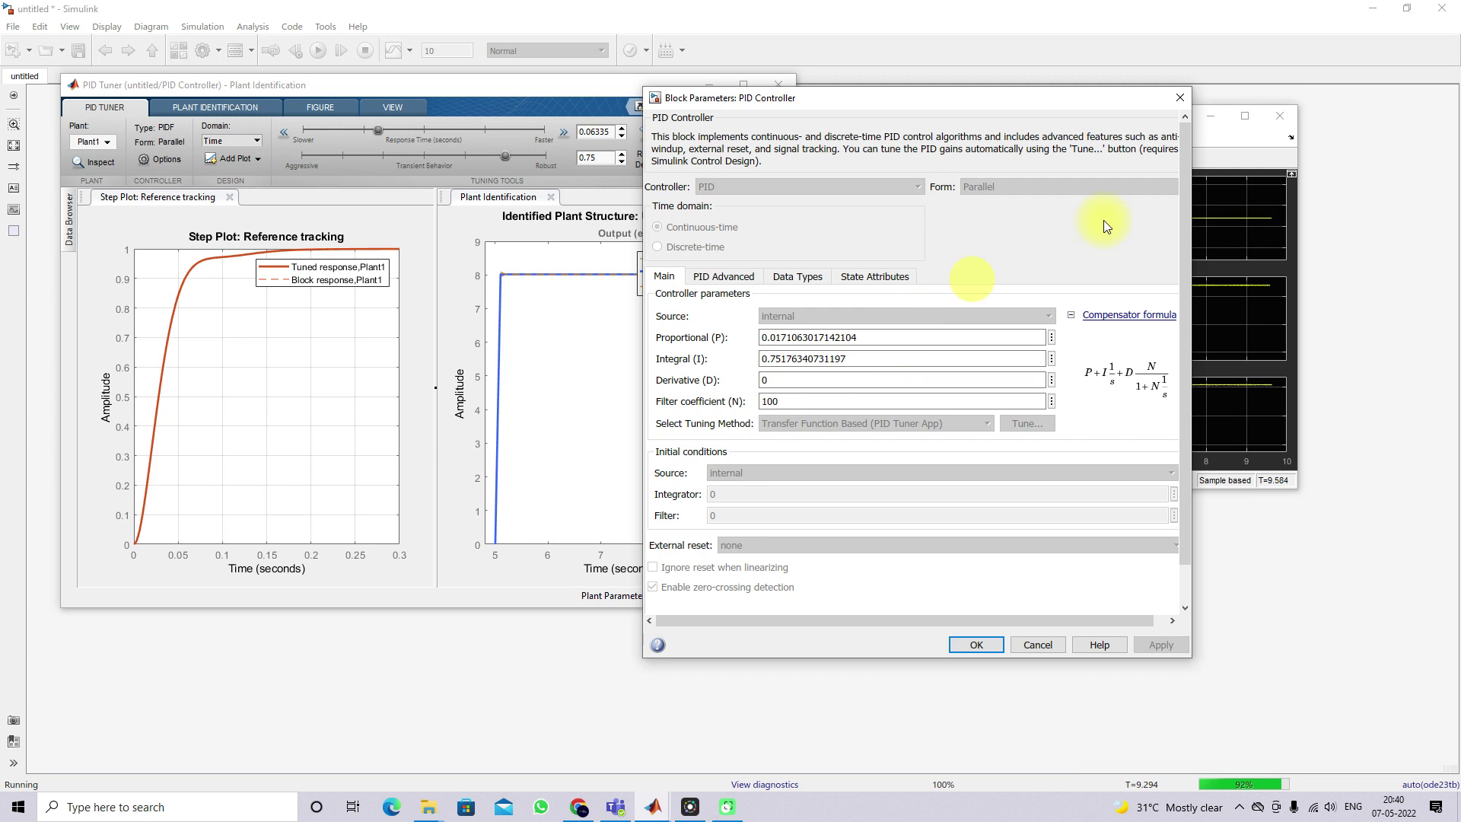
click(1228, 175)
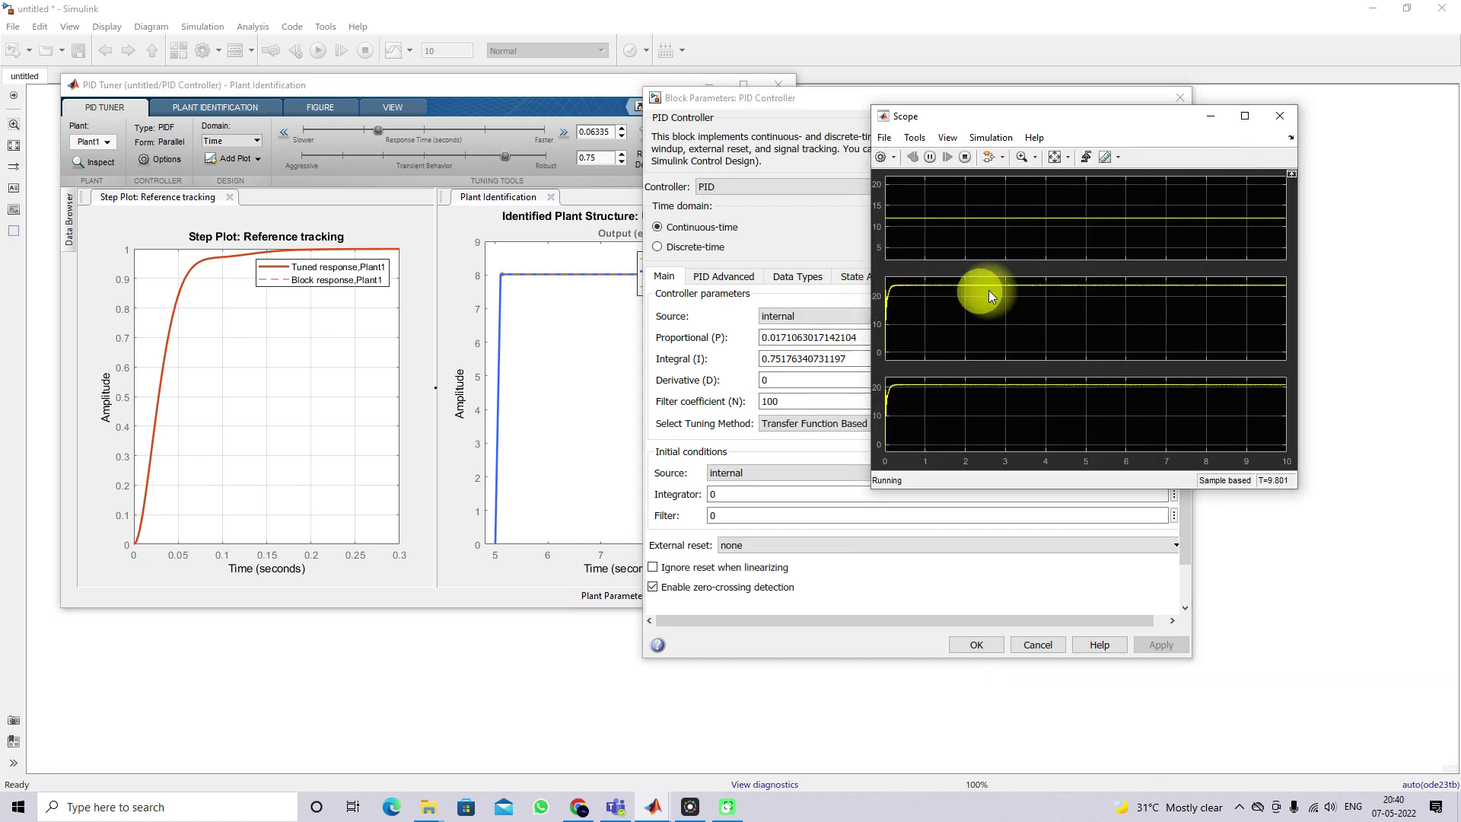
Step: Zoom in on the ripple of the middle Scope trace near 3 s to examine its peak, and restore the full plot range
click(1022, 159)
drag(1037, 267, 989, 297)
click(1011, 304)
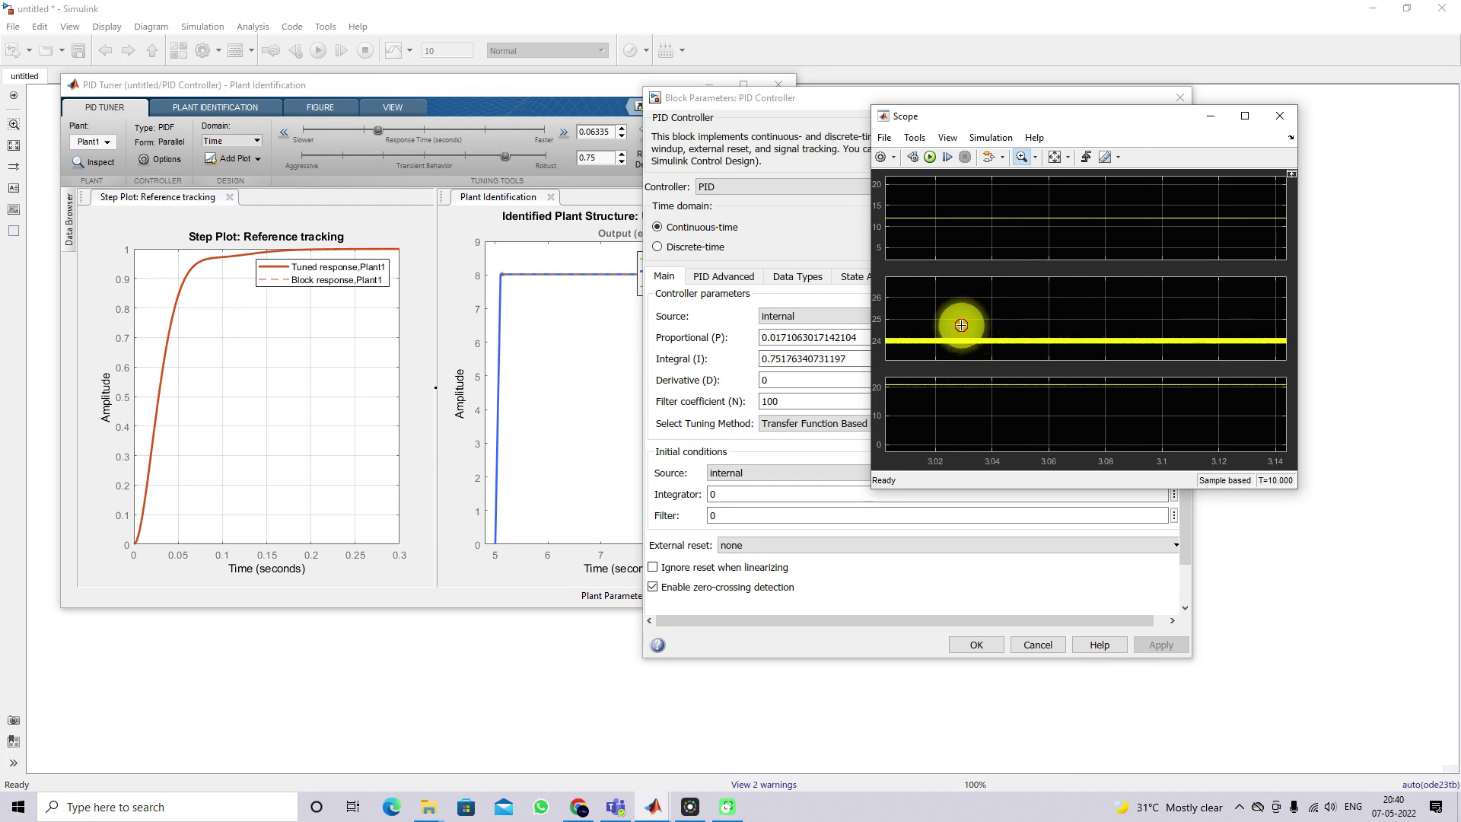
click(973, 334)
drag(950, 301, 973, 321)
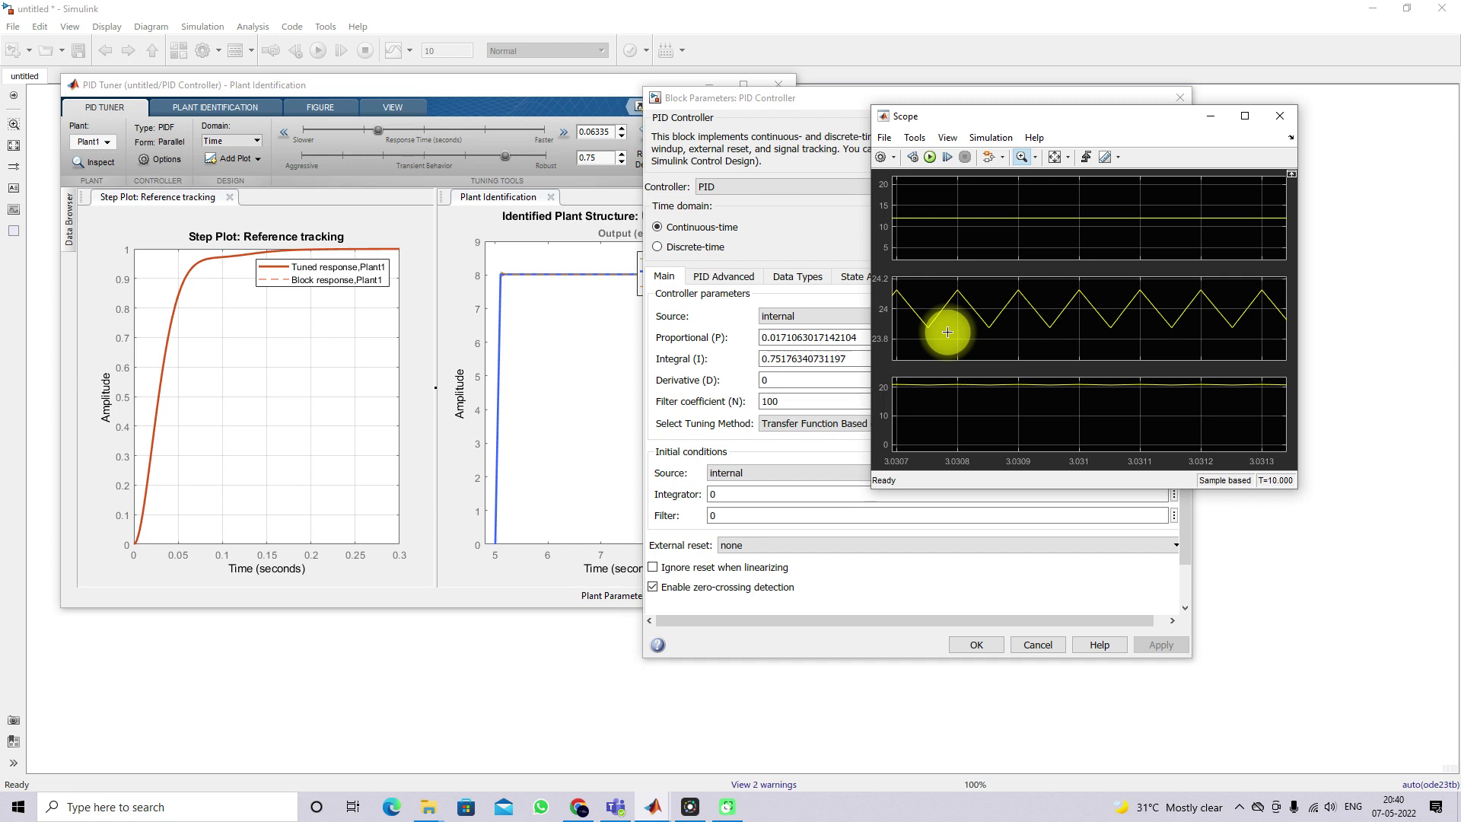
click(956, 291)
drag(957, 291, 973, 300)
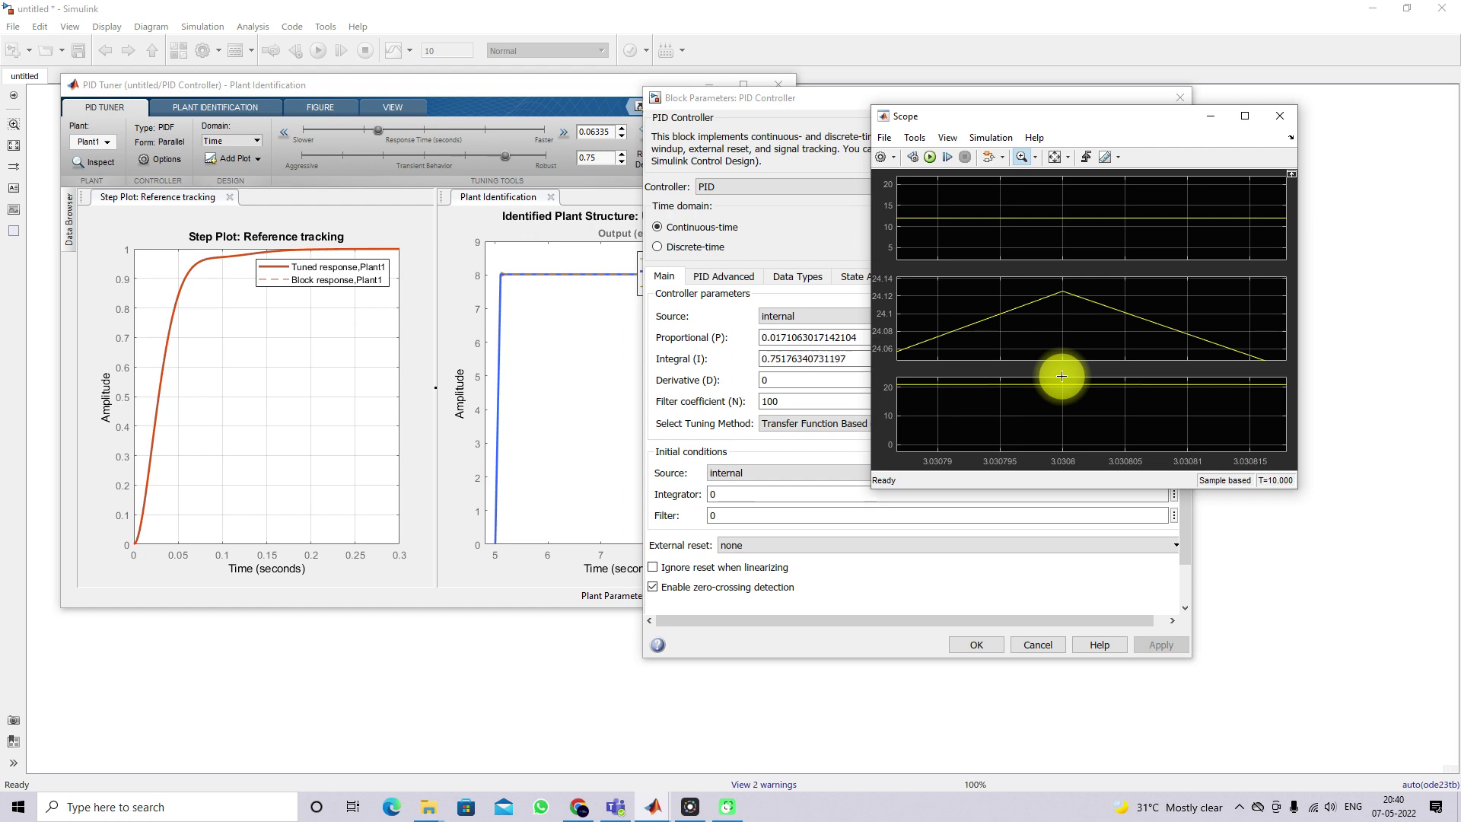
click(1057, 157)
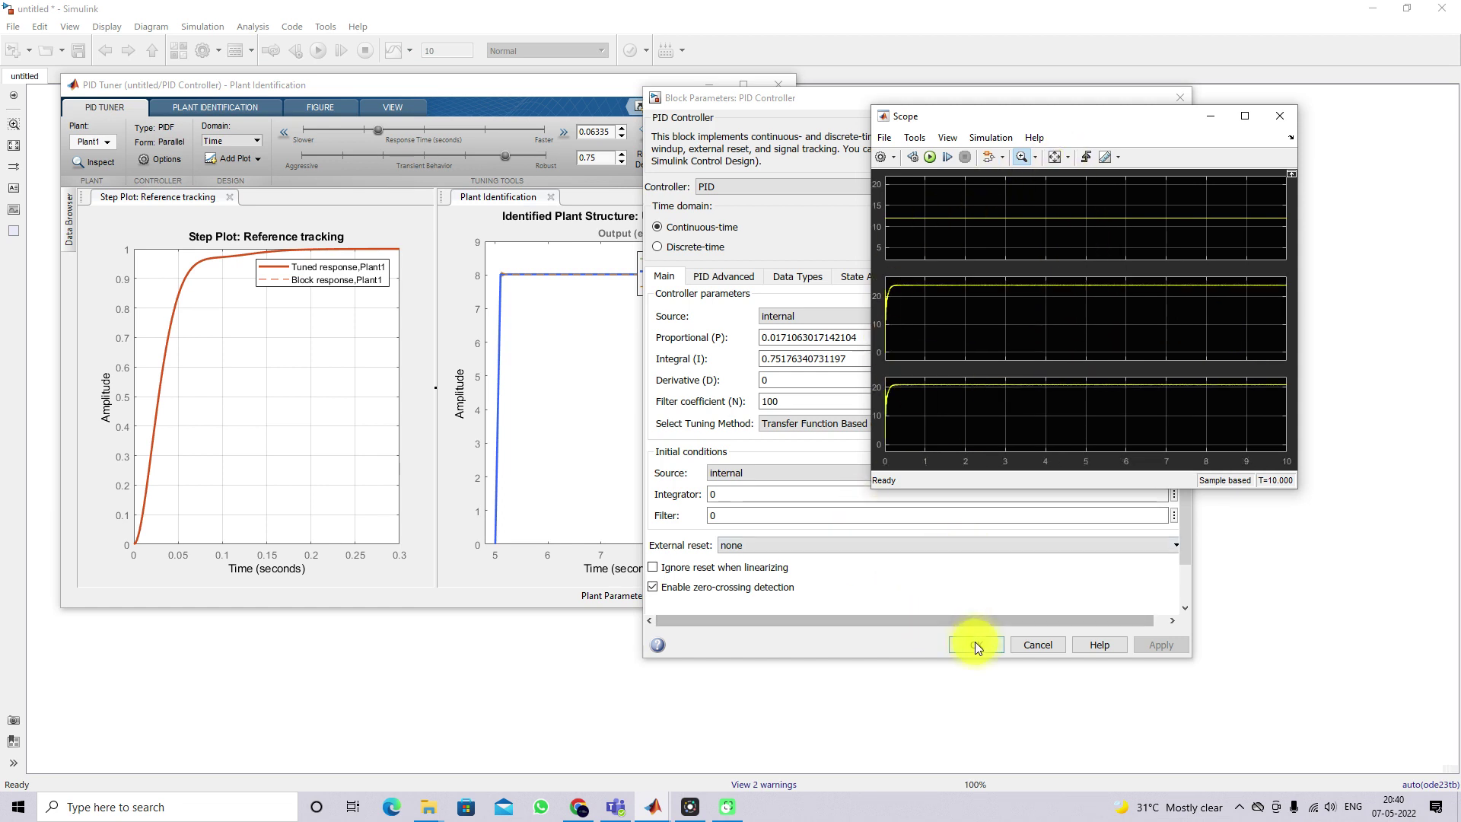
Step: Close the PID Tuner and PID Controller parameters, and set the source's Step block to step time 5 and final value 15
click(338, 83)
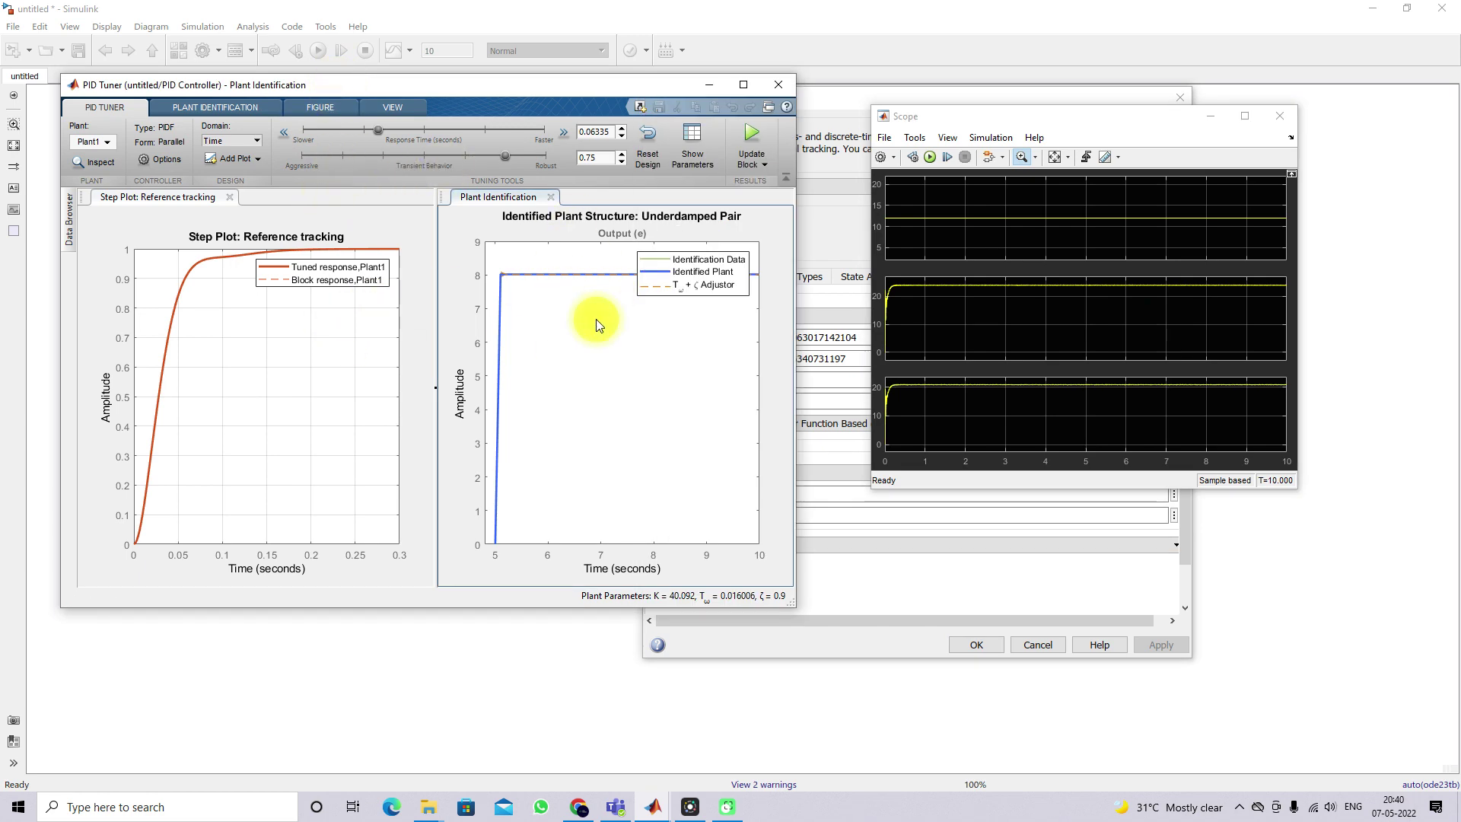
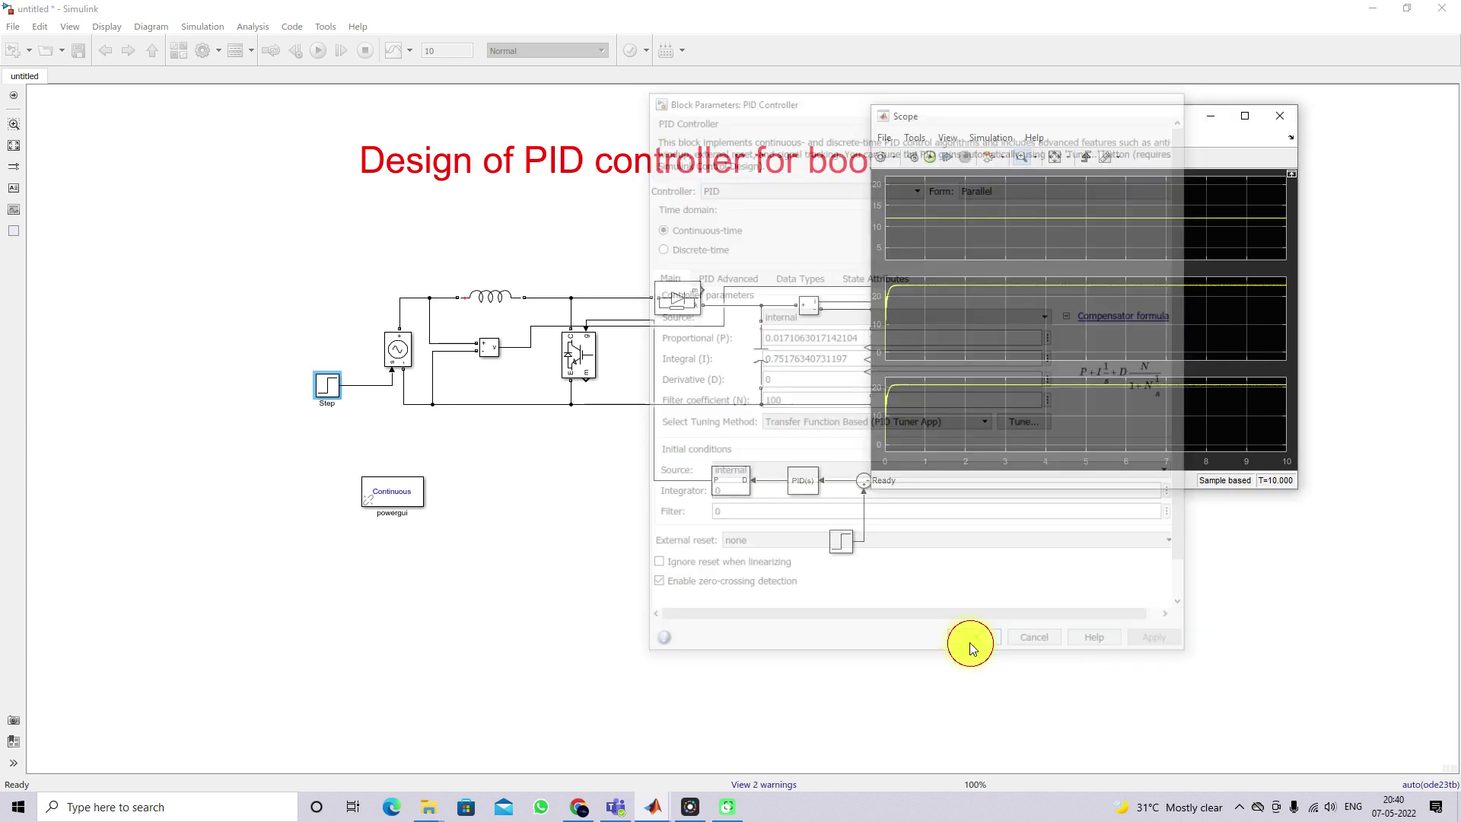
double_click(324, 389)
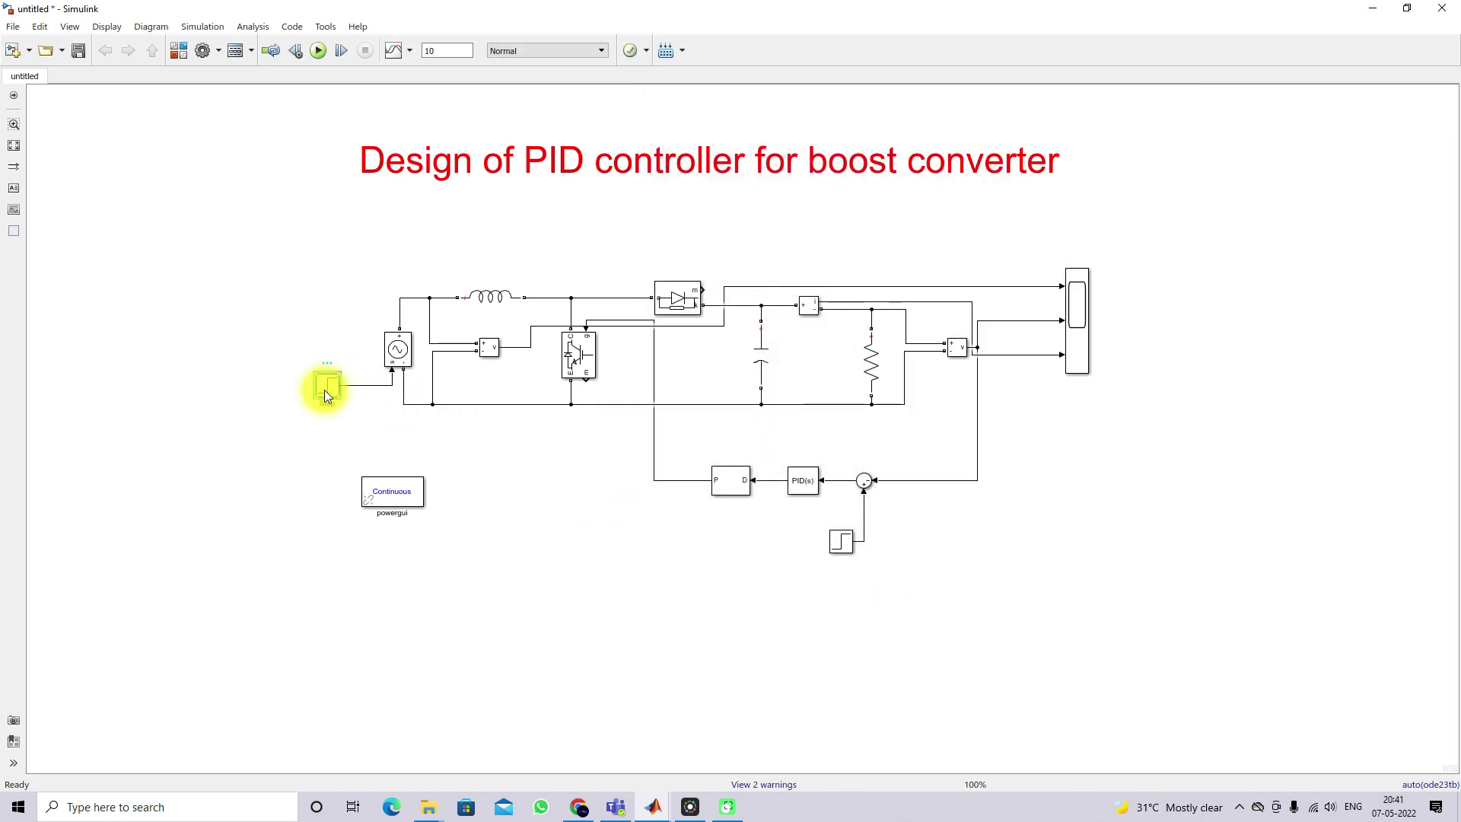
double_click(418, 342)
text(5)
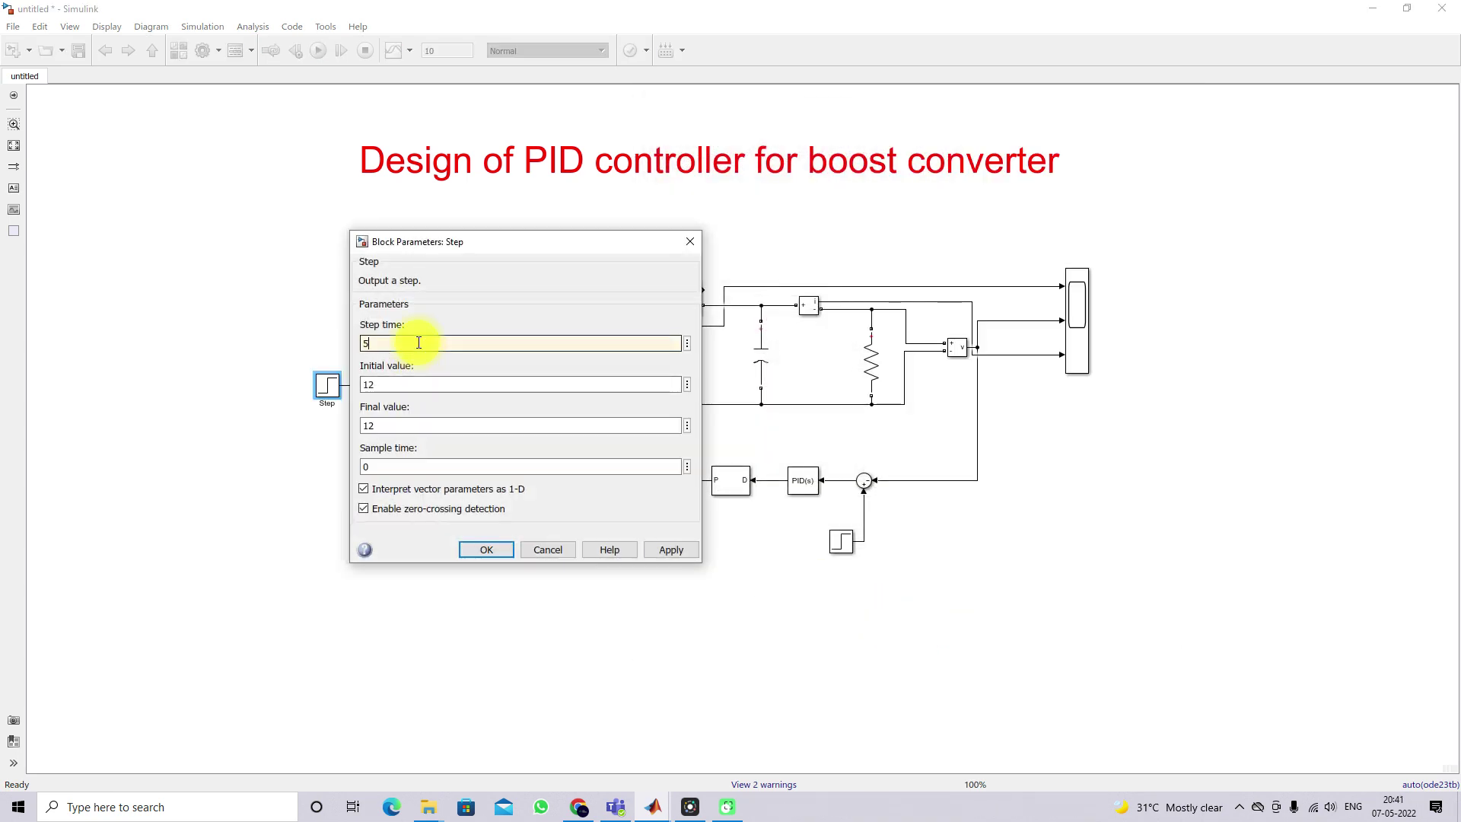
double_click(388, 423)
text(15)
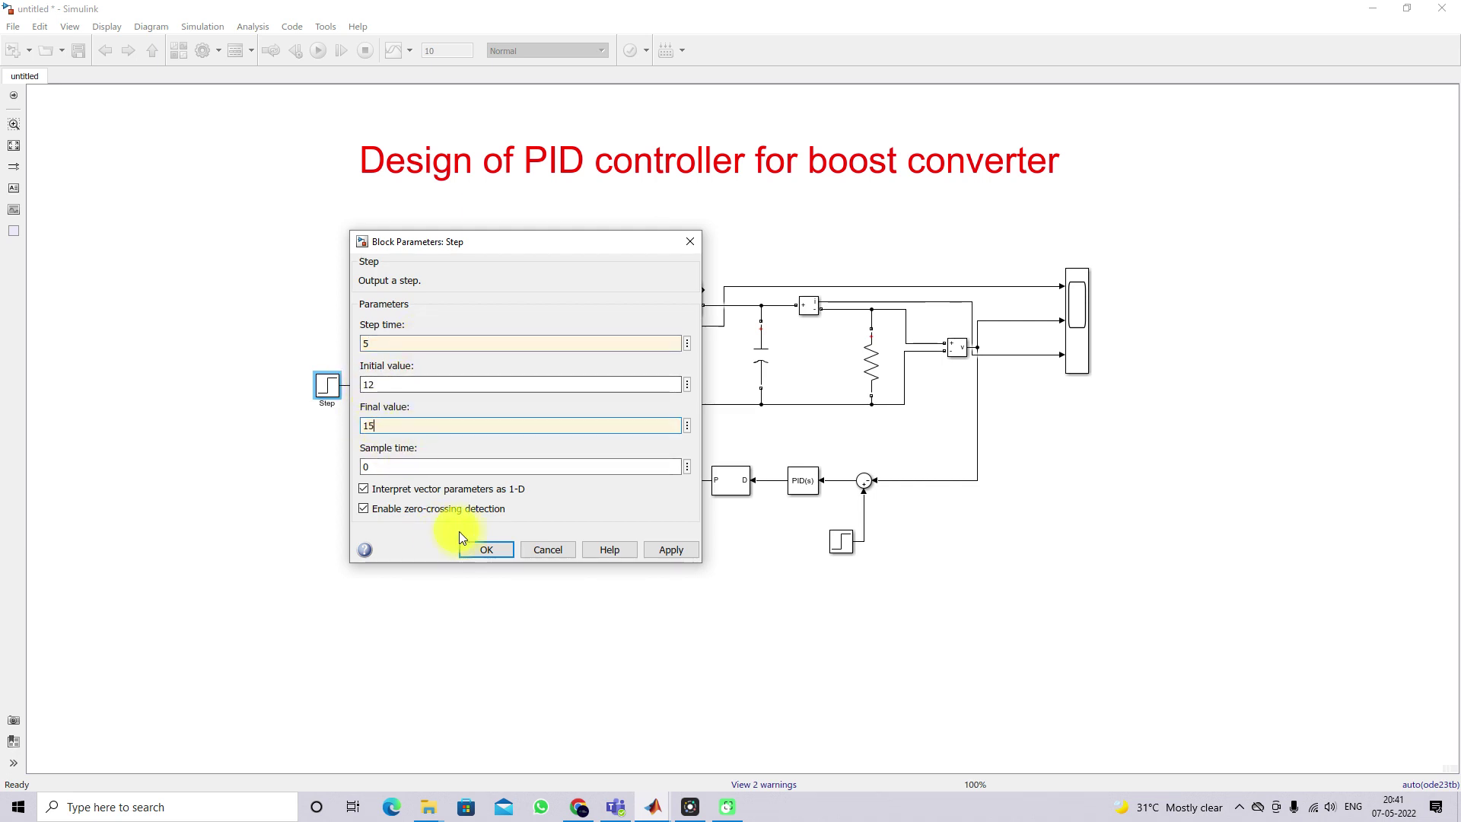
click(484, 550)
Step: Rerun the simulation with the Scope's axes scaled to fit, and examine the middle trace's transient around 5 s up close
click(1081, 335)
double_click(1084, 335)
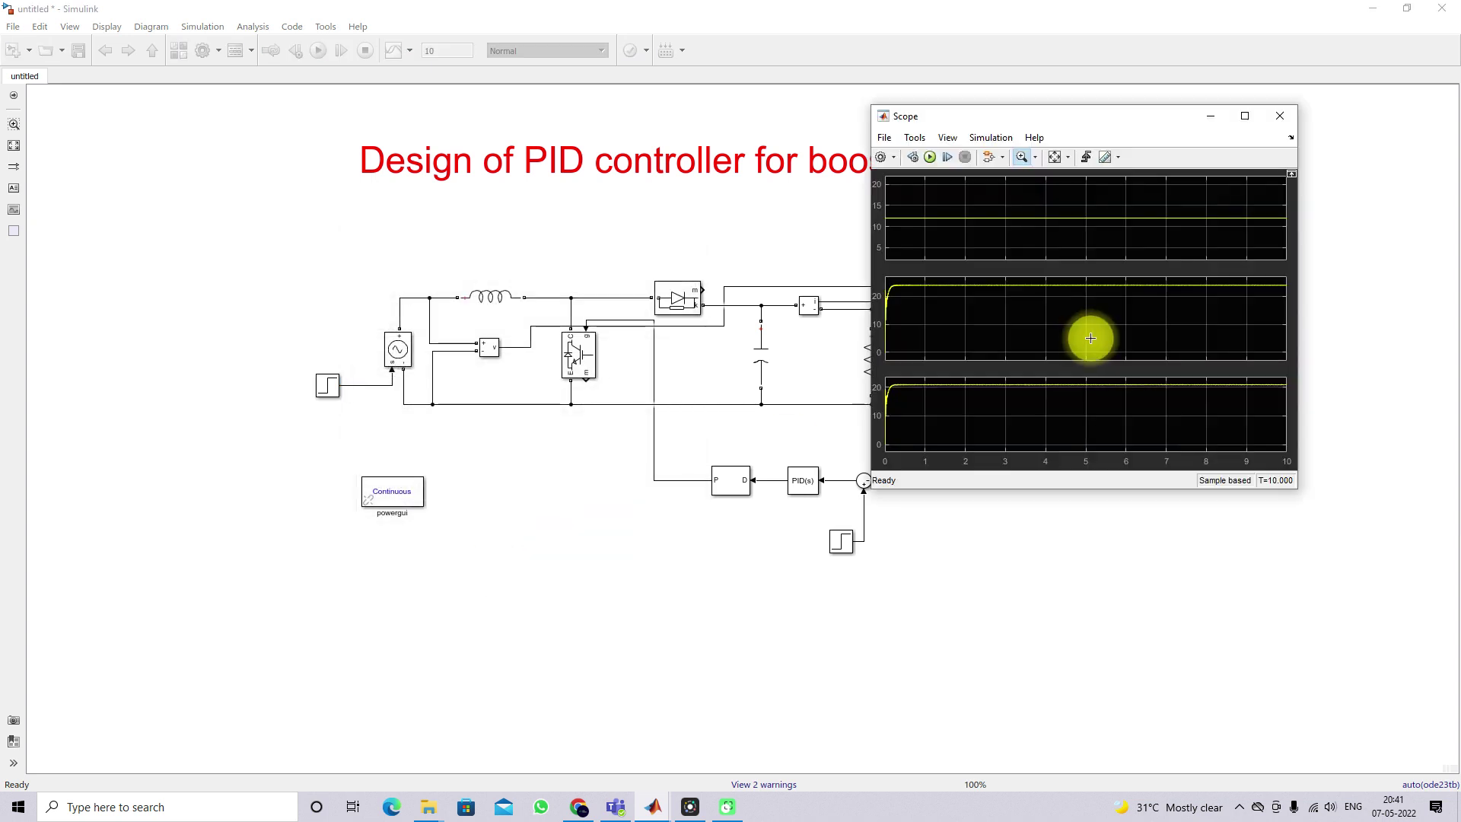
click(929, 158)
drag(1013, 118, 910, 98)
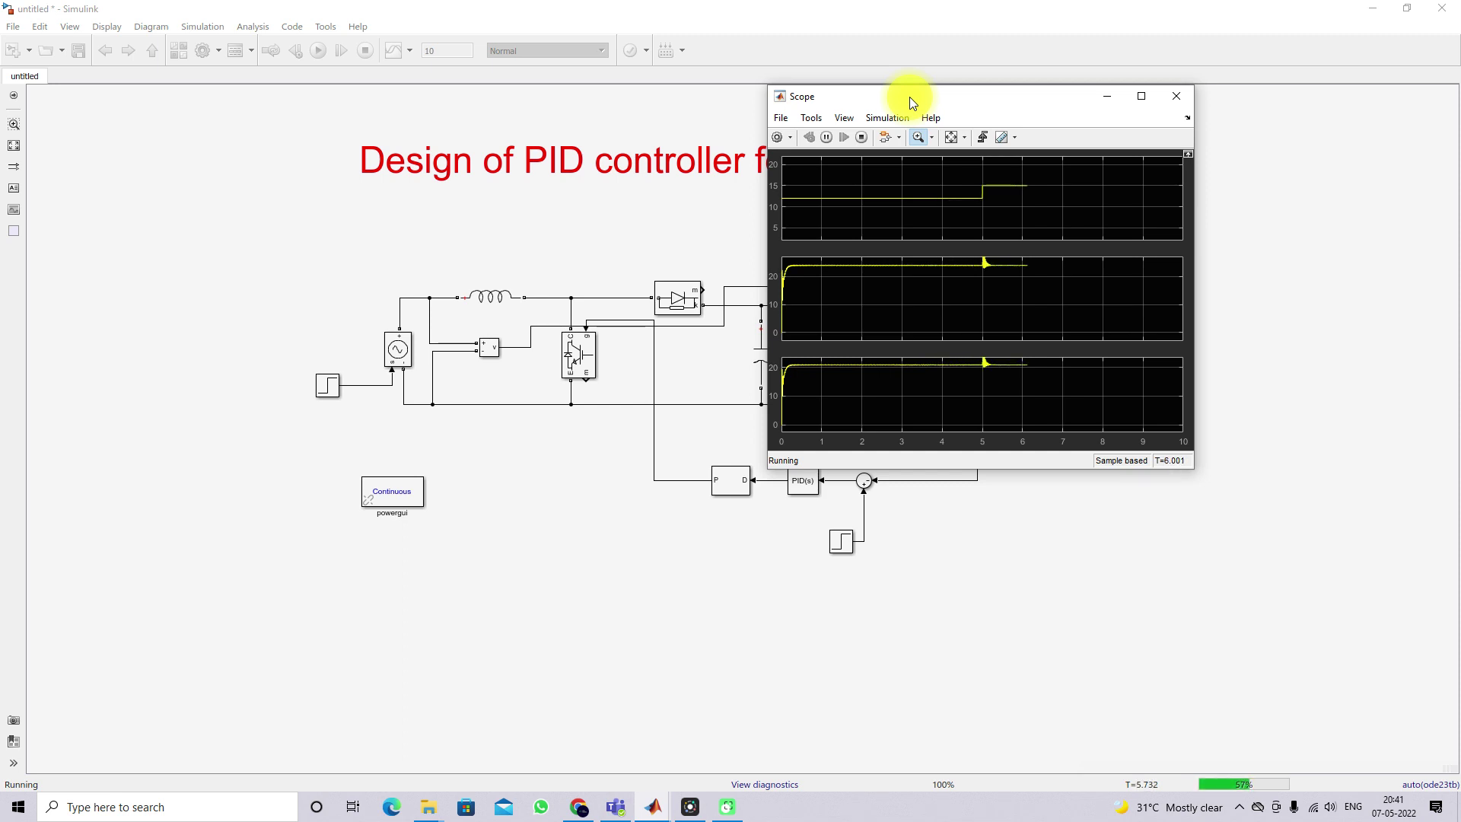
click(950, 137)
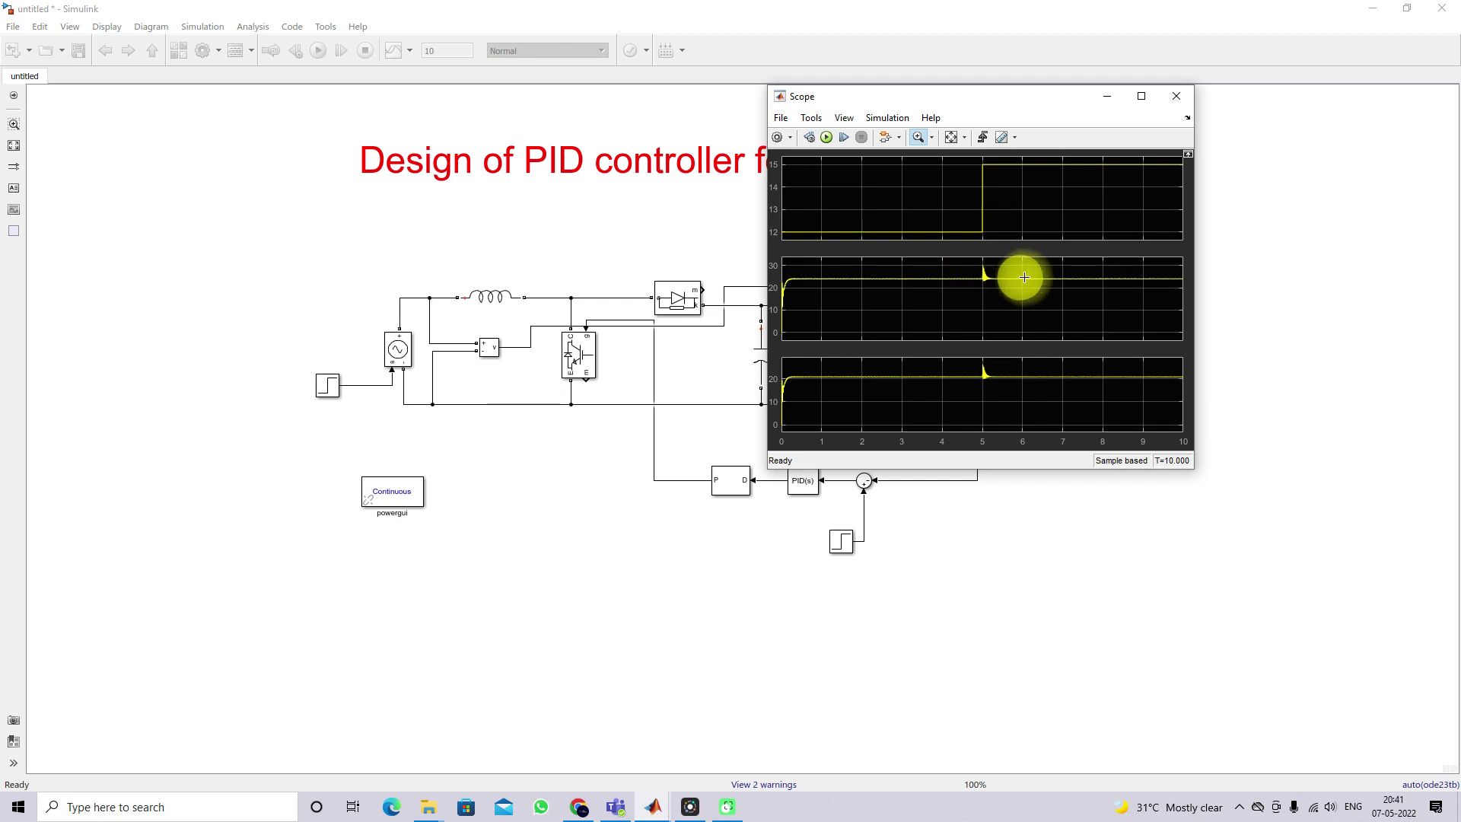
drag(982, 265, 993, 279)
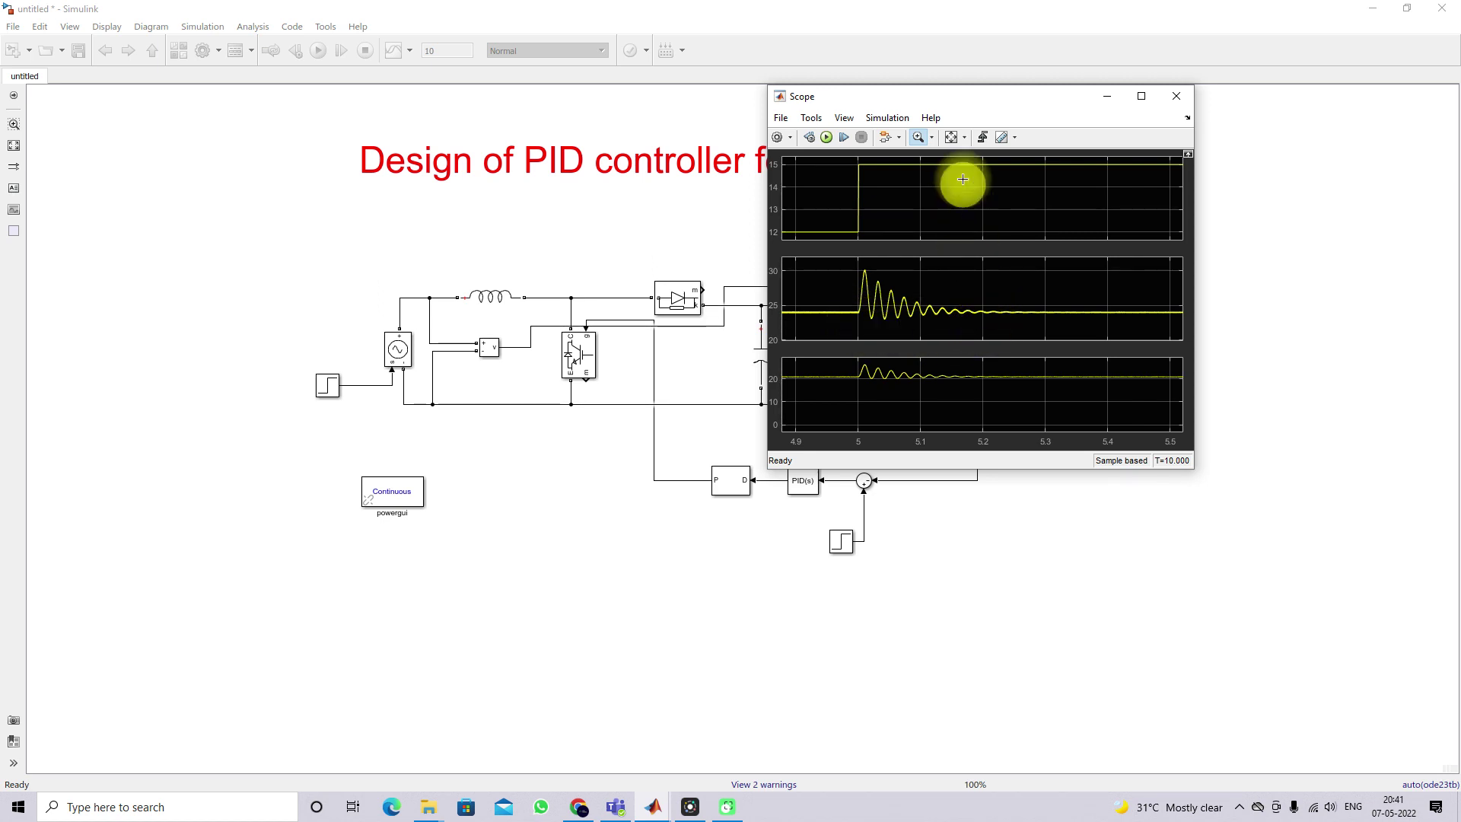
click(950, 138)
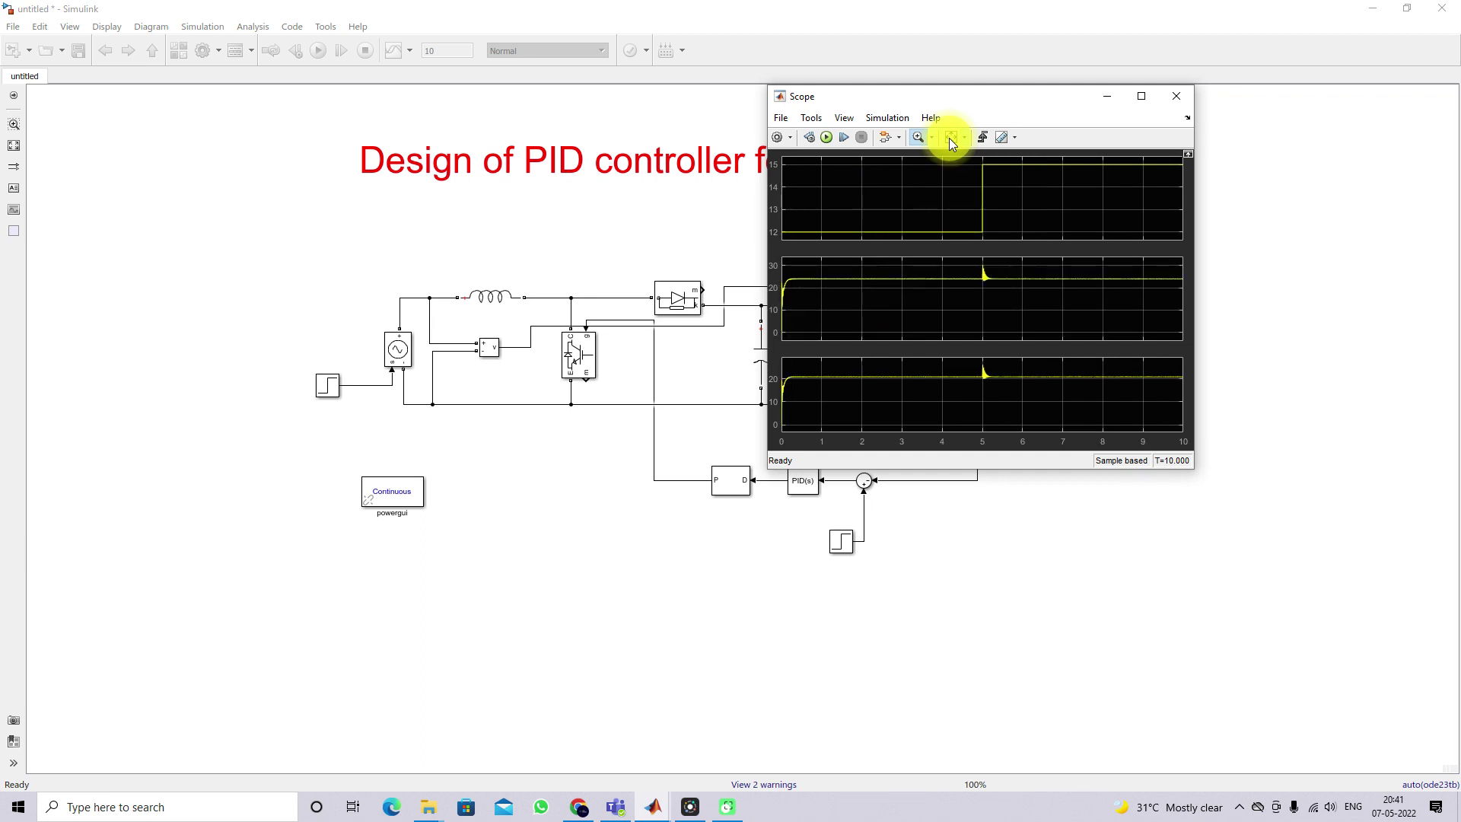